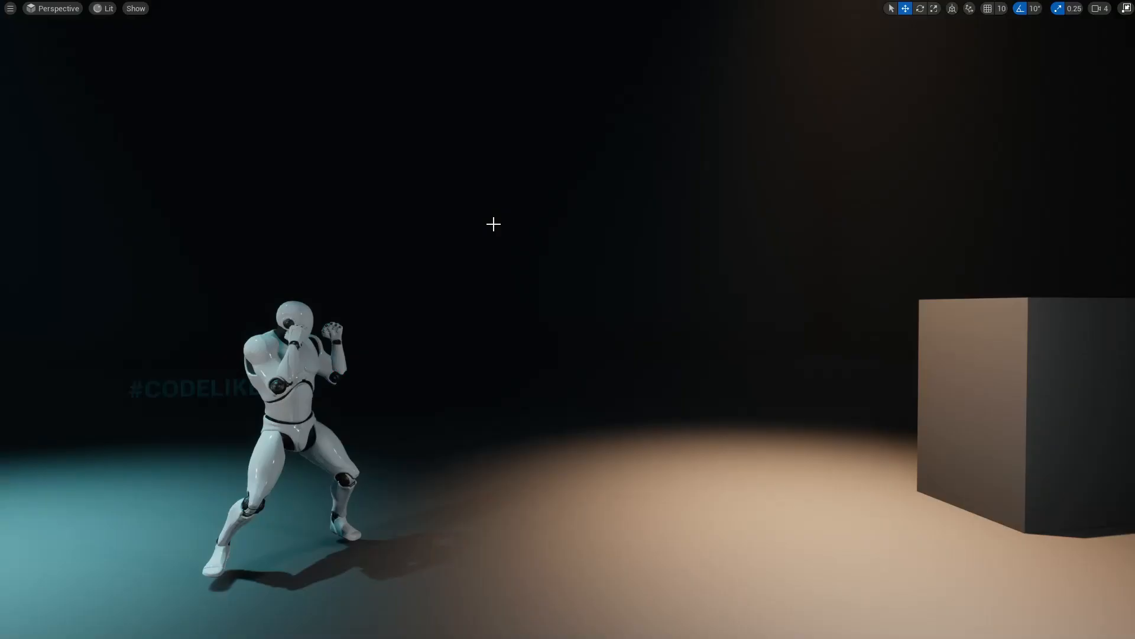
# - Play-test the side-scroller level in full screen, moving the character both ways, and return to the normal editor layout
pyautogui.hotkey('alt', 'p')
pyautogui.click(493, 224)
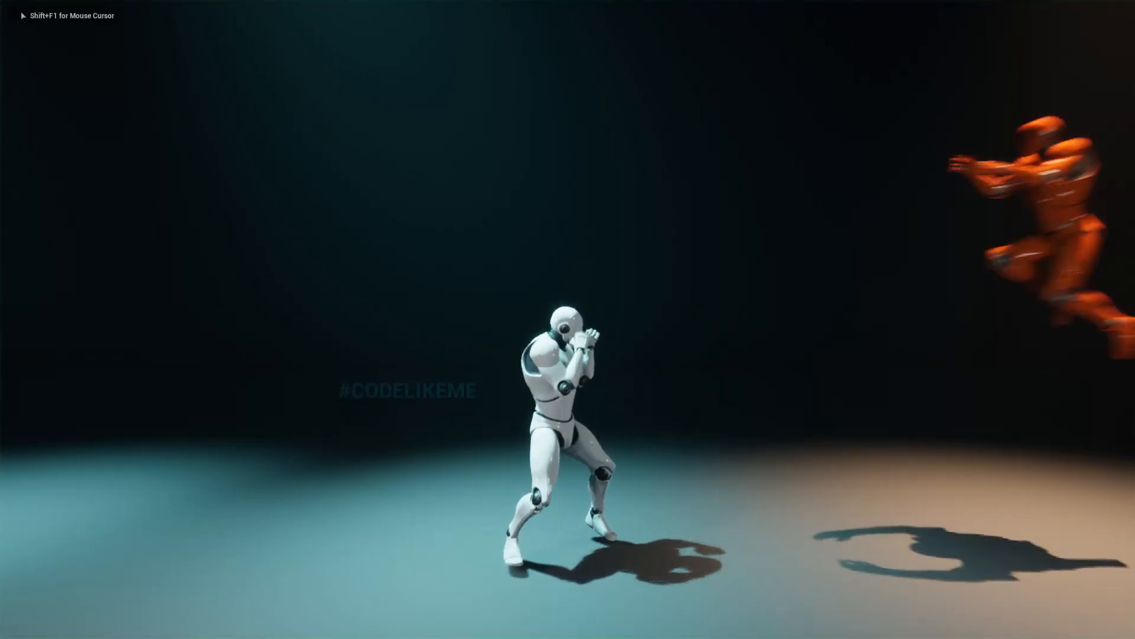
pyautogui.press('a')
pyautogui.press('d')
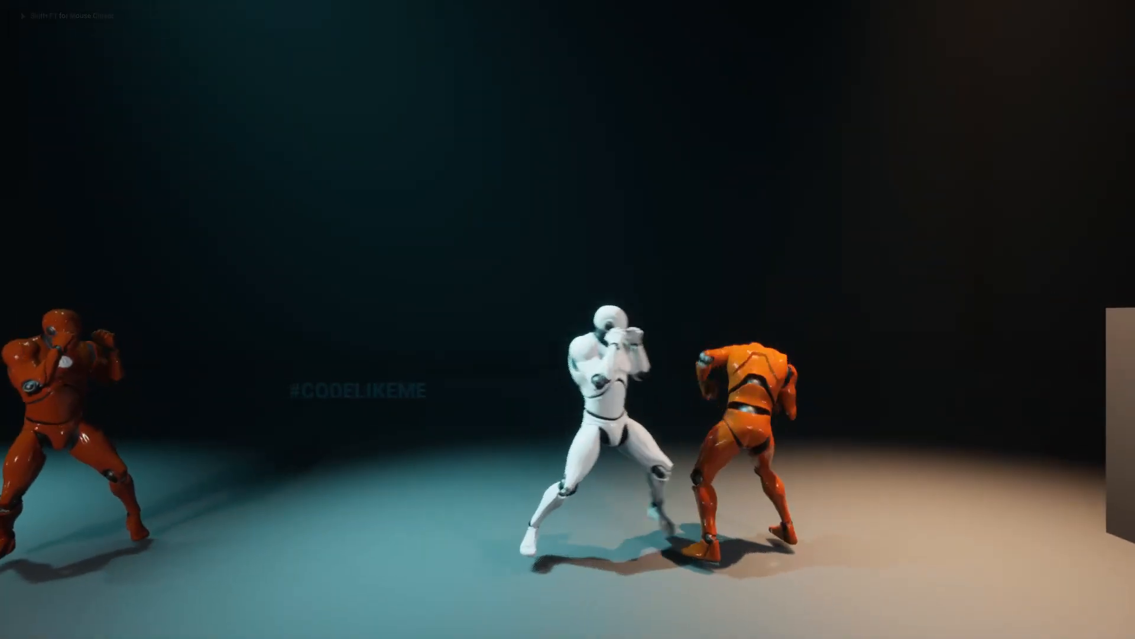
pyautogui.press('Escape')
pyautogui.press('F11')
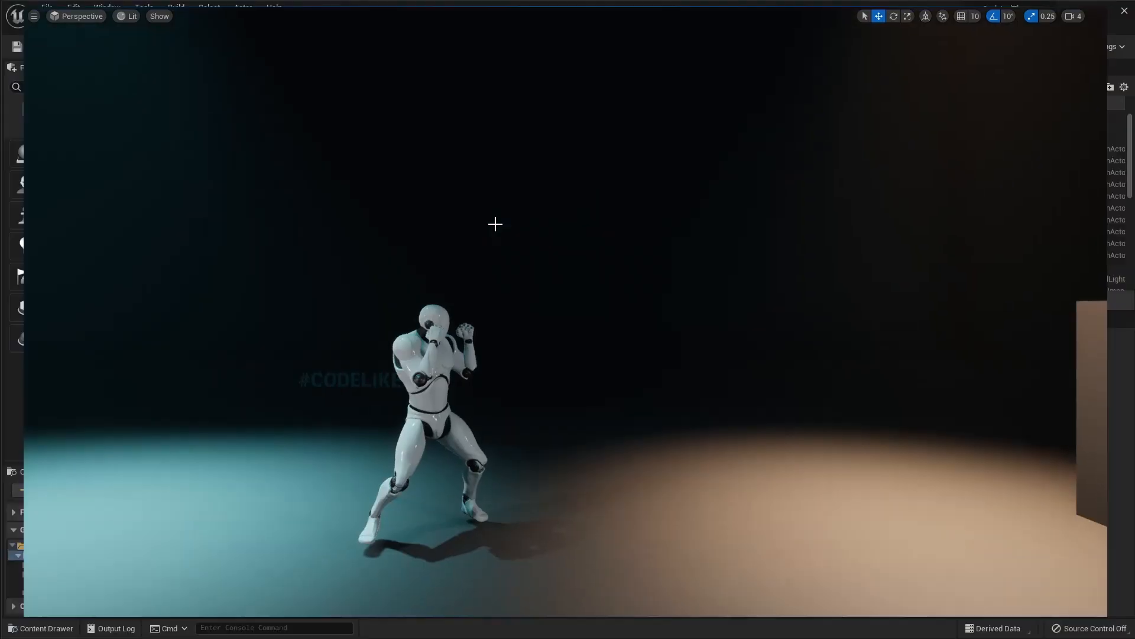
# - From the side-scroller character's fist effect components, open the NS_Punch Niagara system for editing
pyautogui.click(224, 25)
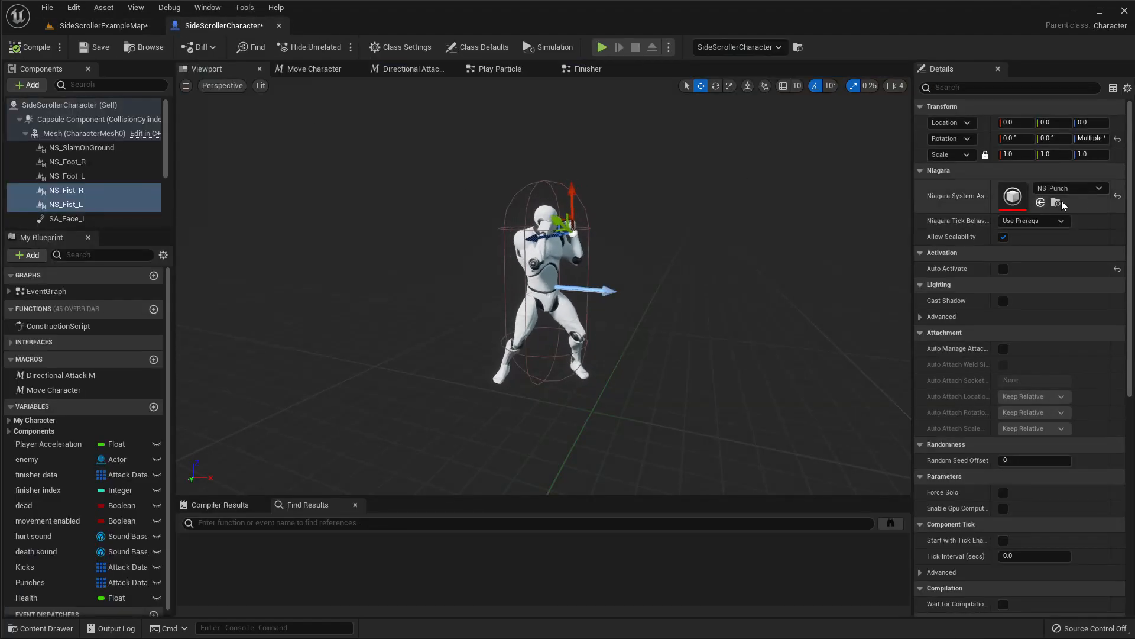
pyautogui.doubleClick(1015, 204)
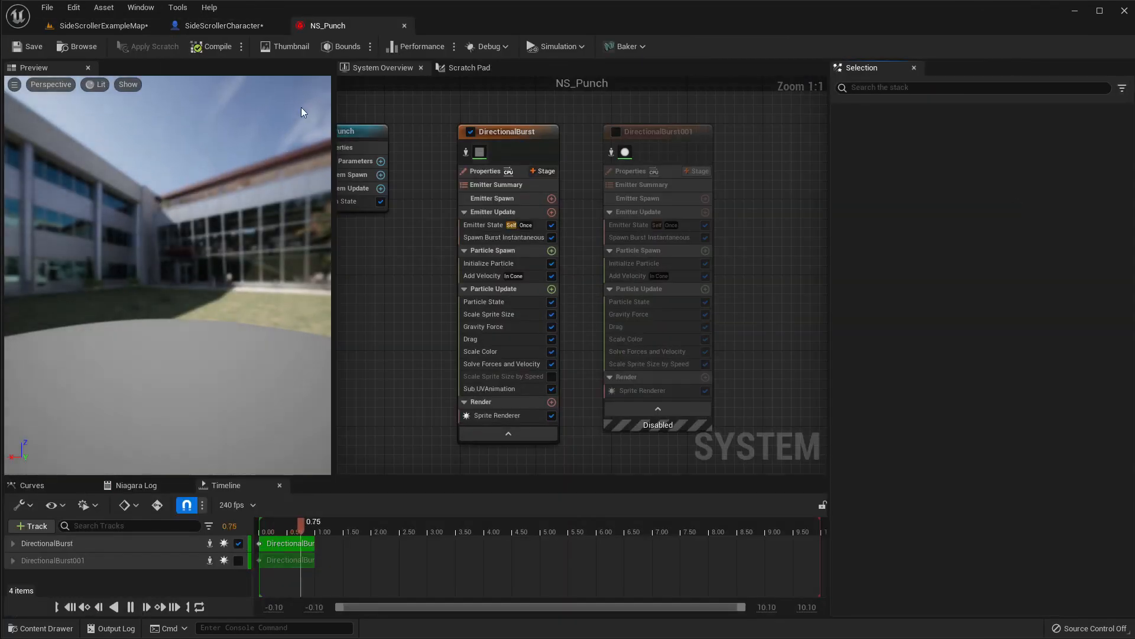
pyautogui.moveTo(161, 285); pyautogui.dragTo(157, 279)
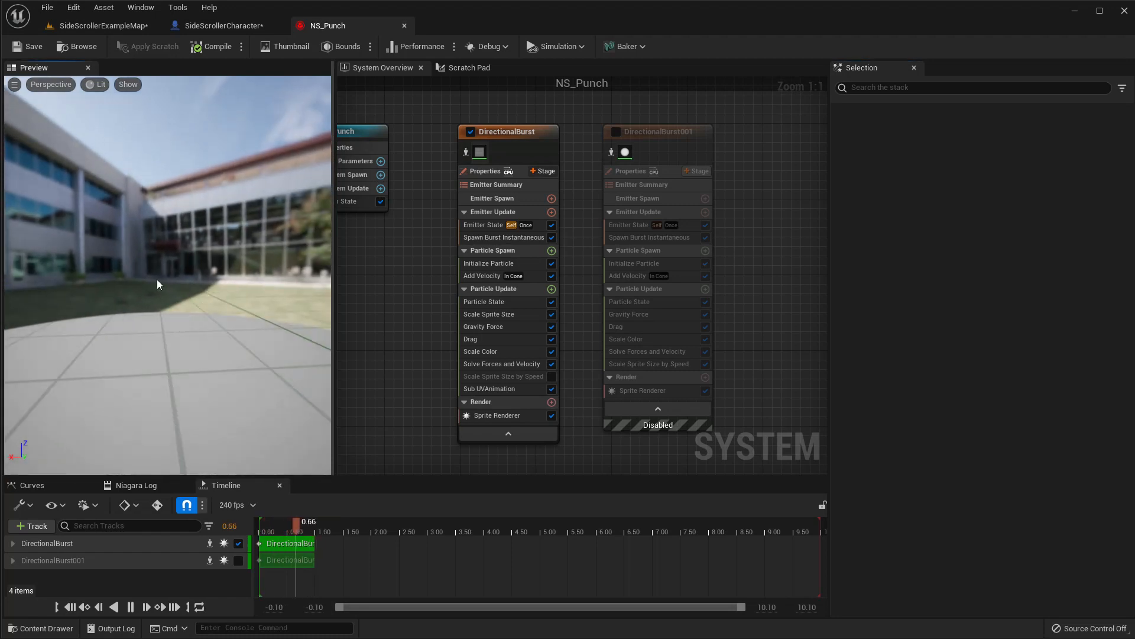
# - Delete the disabled DirectionalBurst001 emitter from NS_Punch
pyautogui.click(652, 136)
pyautogui.press('Delete')
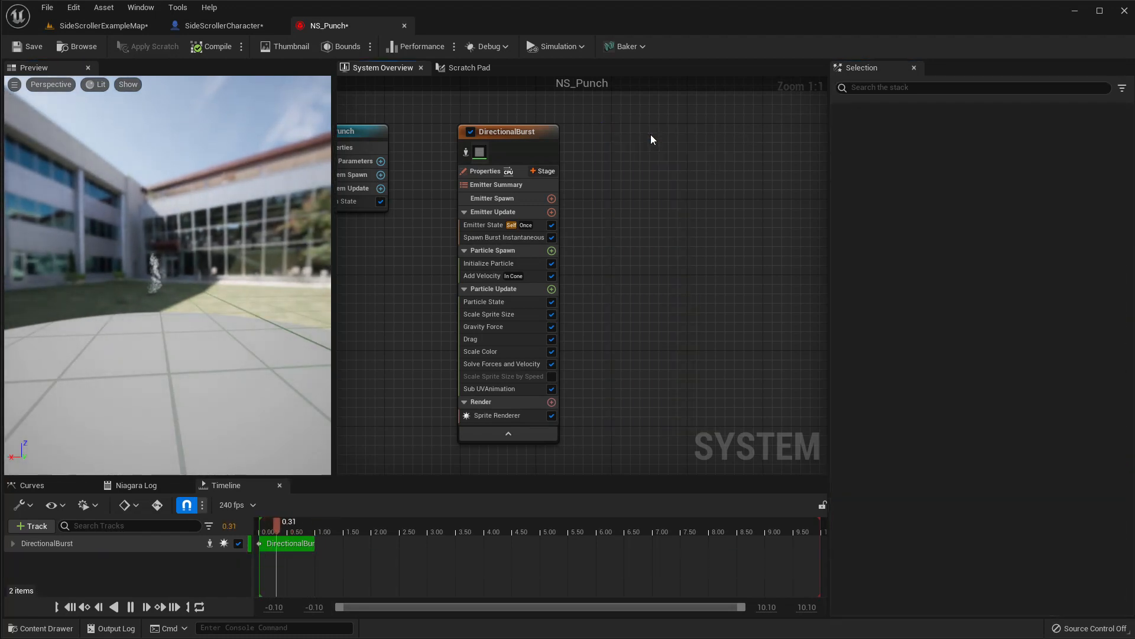
pyautogui.moveTo(131, 243); pyautogui.dragTo(158, 253)
pyautogui.moveTo(138, 243); pyautogui.dragTo(139, 245, button='right')
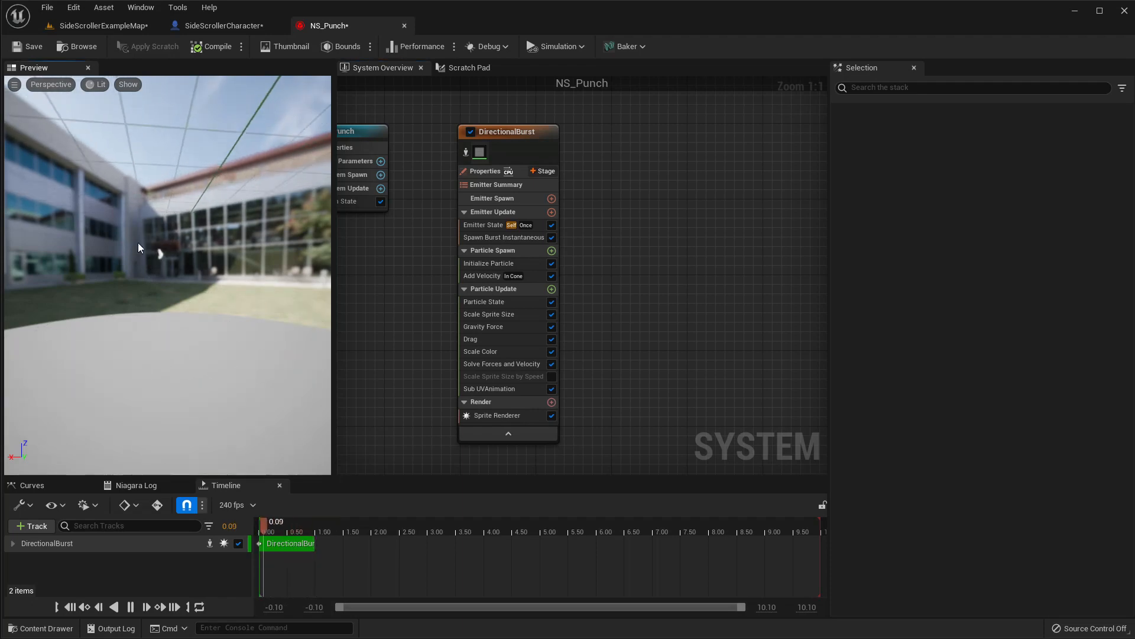
# - Rename the remaining DirectionalBurst emitter as DustPuff
pyautogui.click(500, 134)
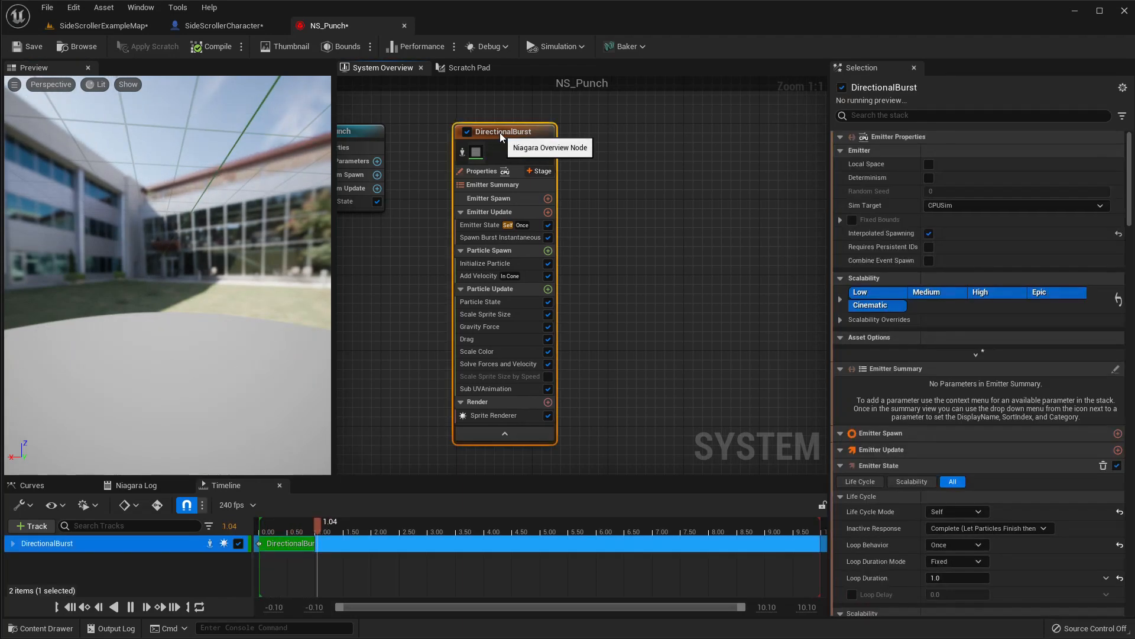
pyautogui.click(501, 134)
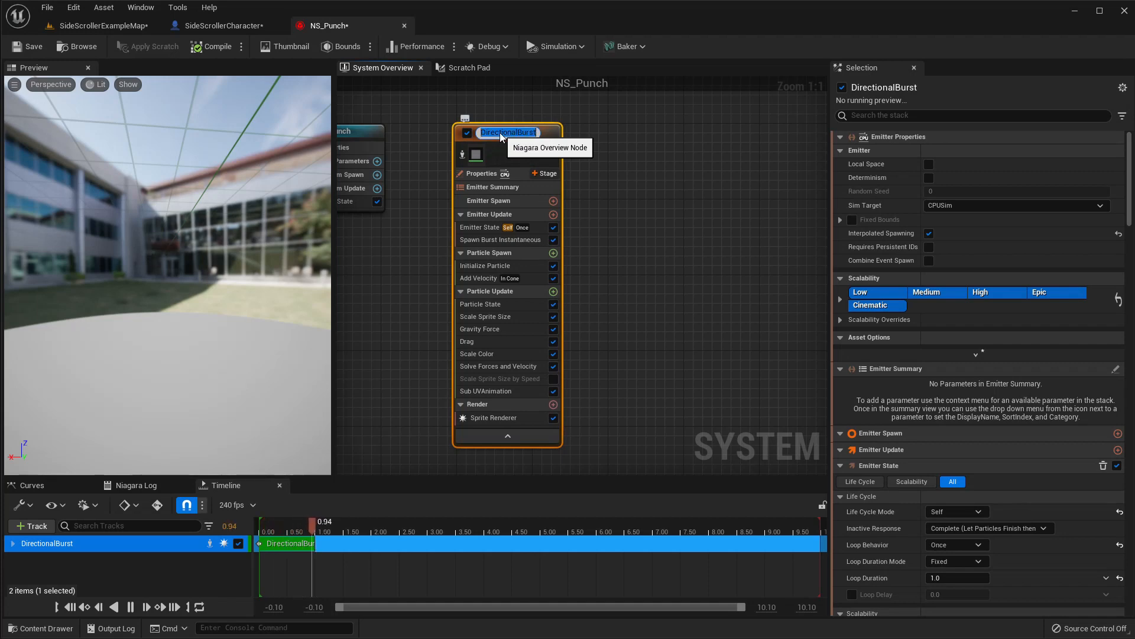
pyautogui.write('DustPuff')
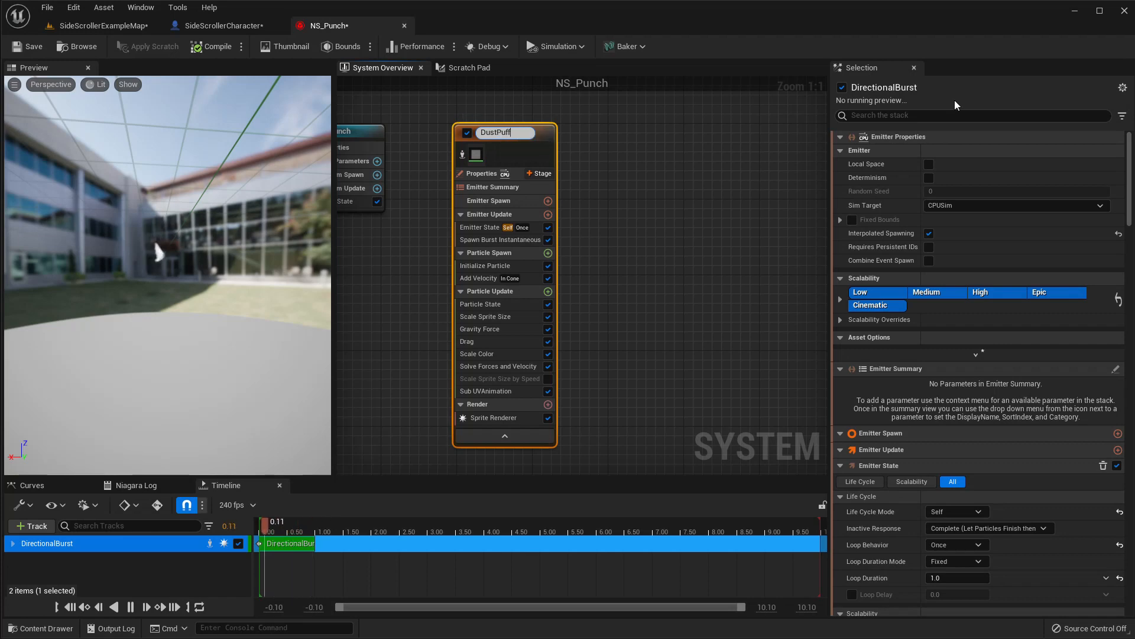
pyautogui.press('Return')
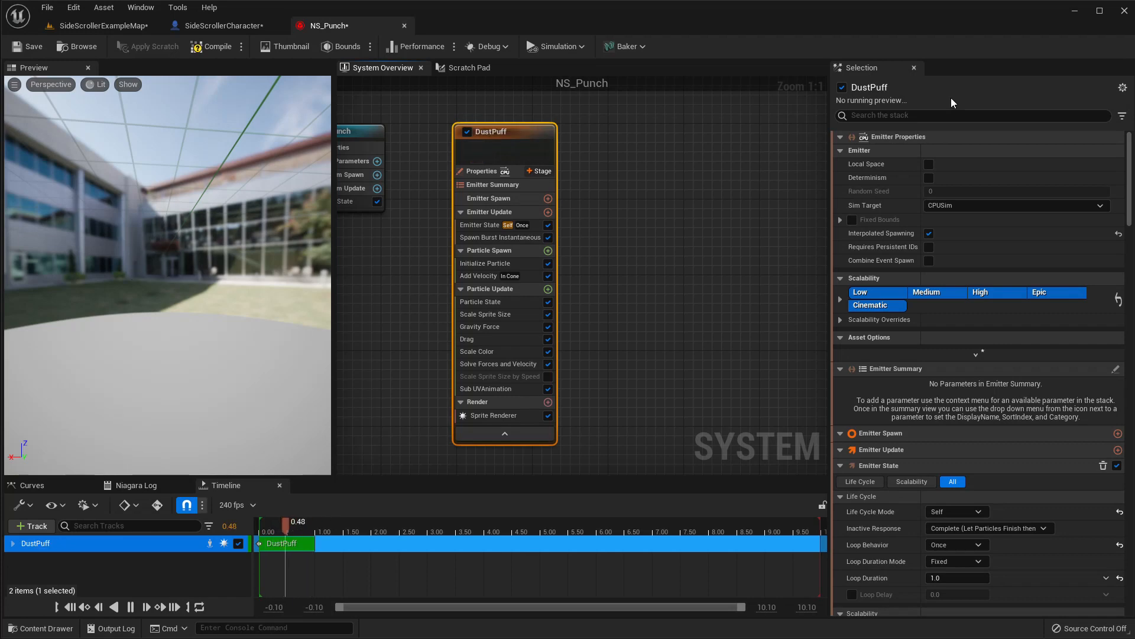
# - Add a new emitter from the Directional Burst template and place it beside DustPuff
pyautogui.rightClick(622, 132)
pyautogui.click(653, 155)
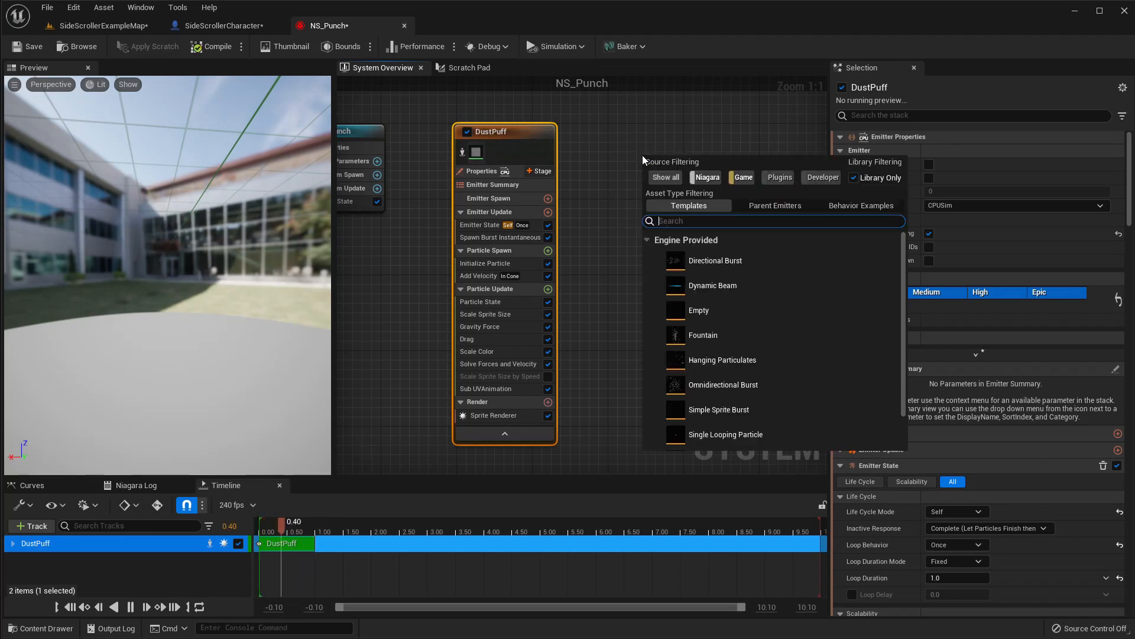
pyautogui.doubleClick(700, 260)
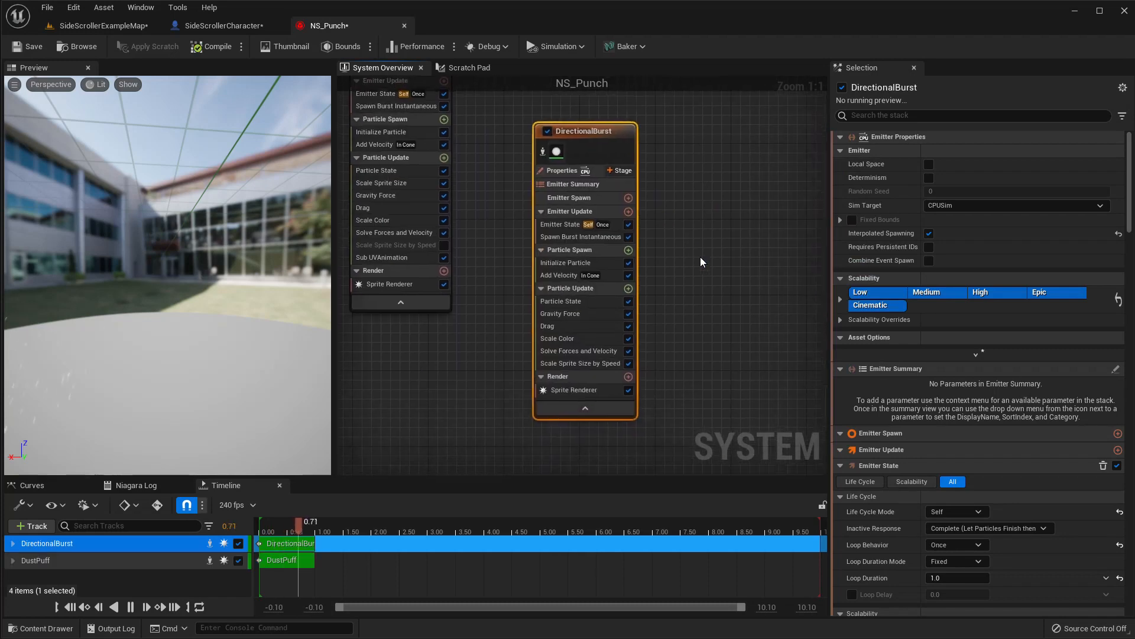
pyautogui.moveTo(669, 195); pyautogui.dragTo(694, 345, button='right')
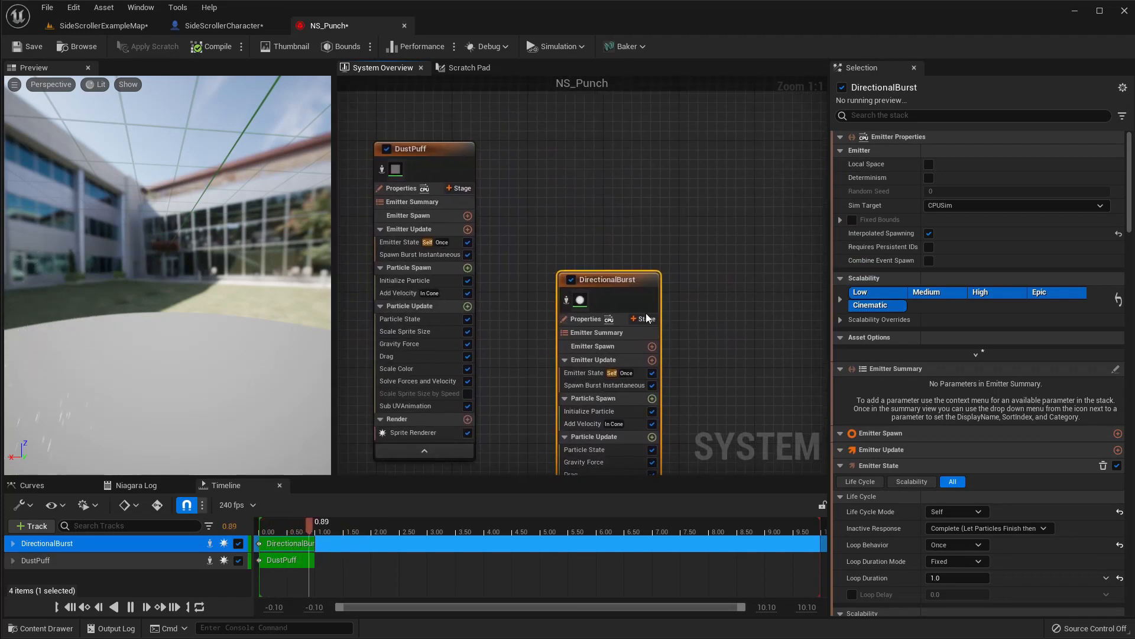
pyautogui.moveTo(624, 279); pyautogui.dragTo(568, 151)
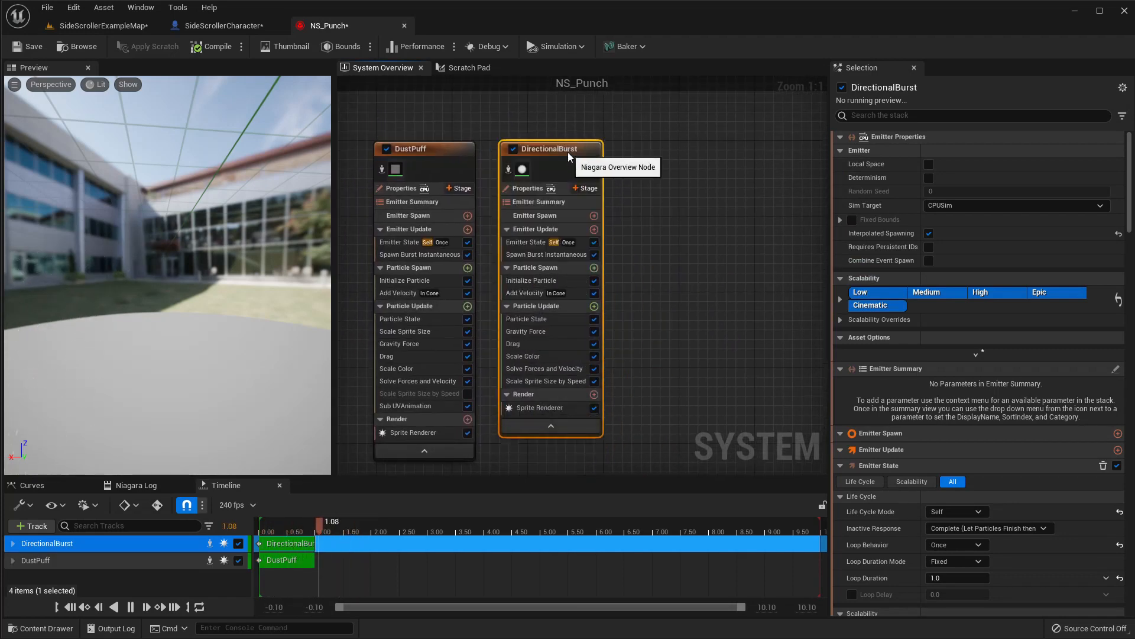
# - Rename the new DirectionalBurst emitter as BloodDrops
pyautogui.doubleClick(567, 151)
pyautogui.write('Bl')
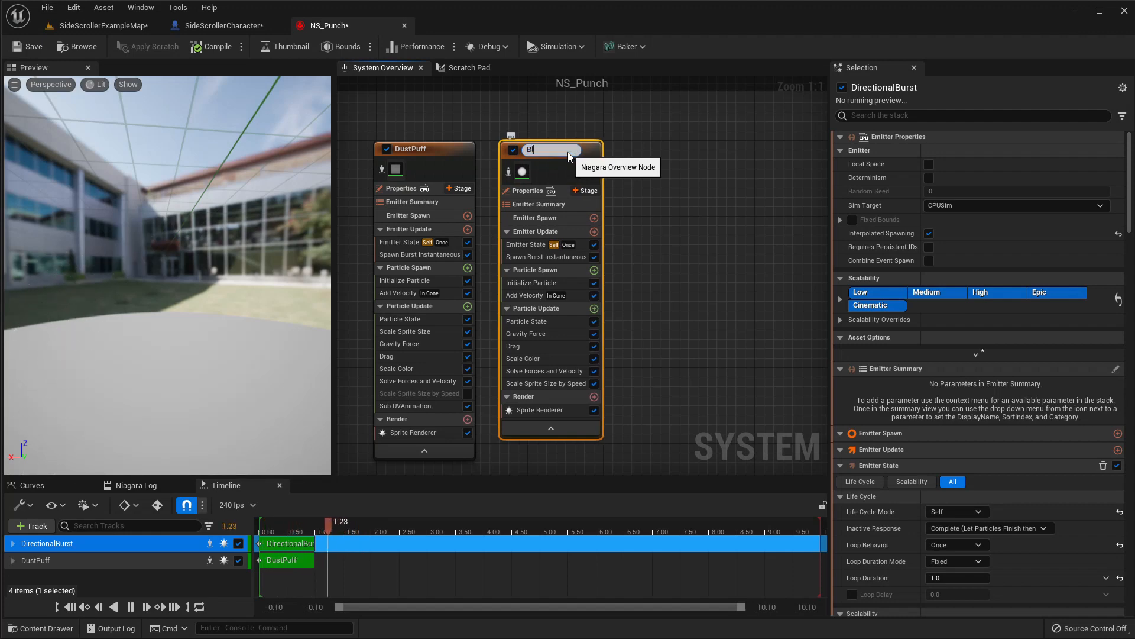
pyautogui.write('oodDr')
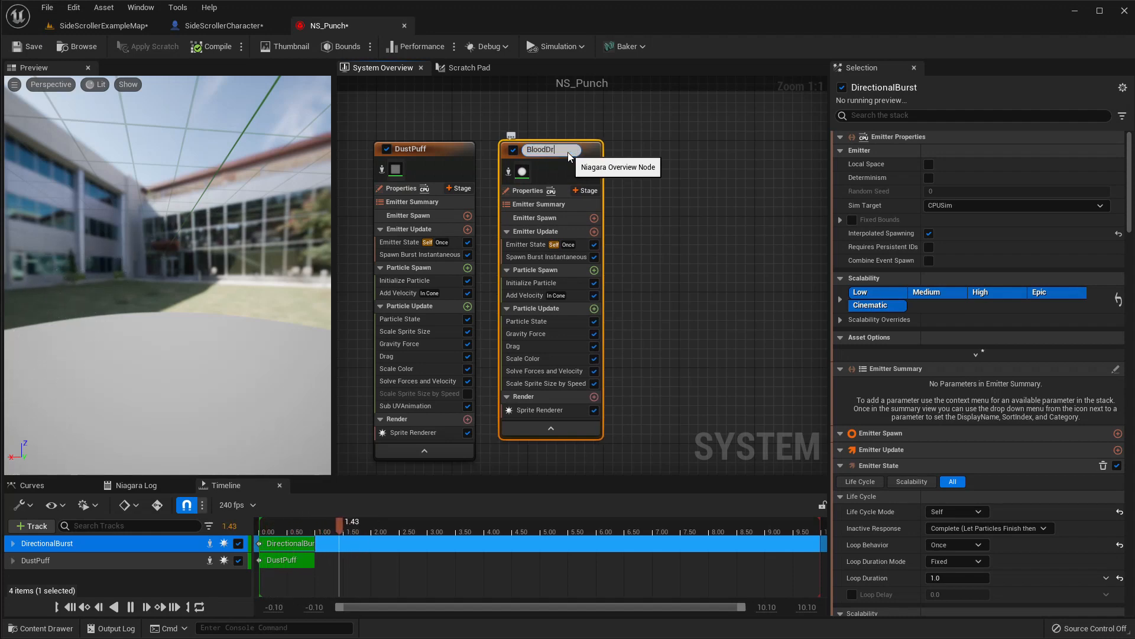
pyautogui.write('ops')
pyautogui.press('Return')
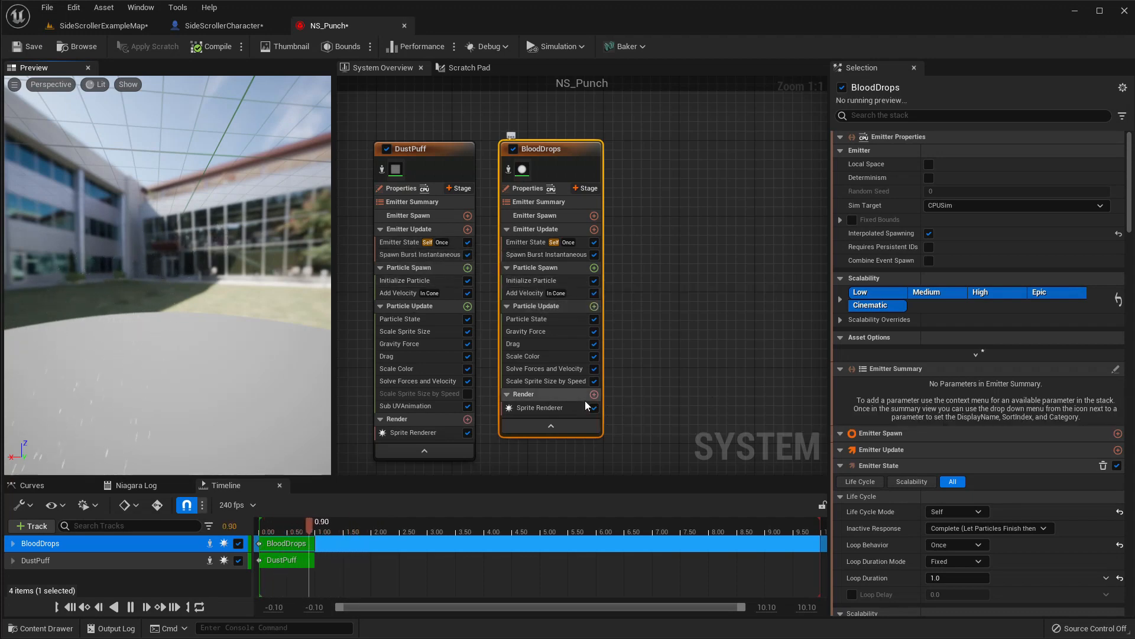
# - Set the BloodDrops initial particle colour to dark red with R 0.223958, G 0.0 and B 0.005215
pyautogui.click(537, 407)
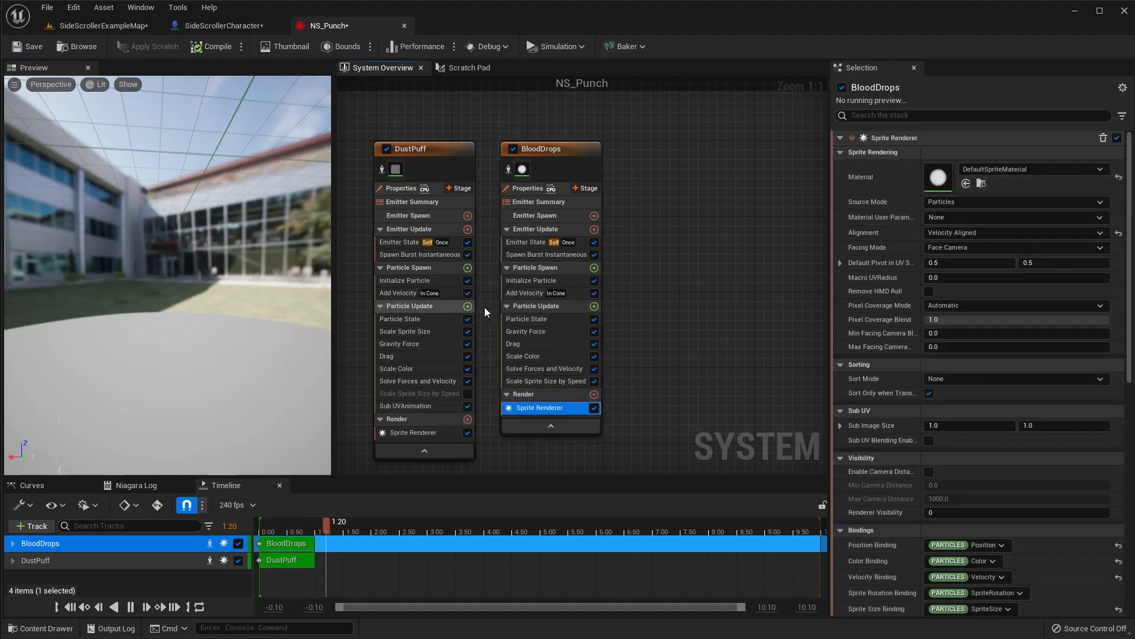
pyautogui.click(520, 283)
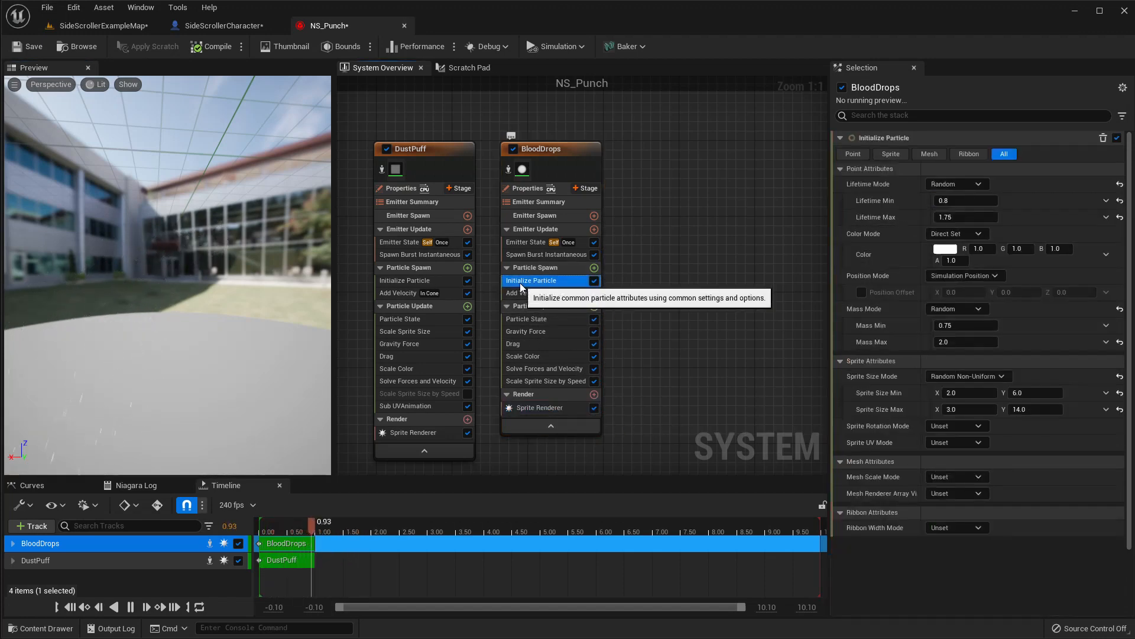
pyautogui.click(940, 247)
pyautogui.moveTo(1035, 354); pyautogui.dragTo(1084, 348)
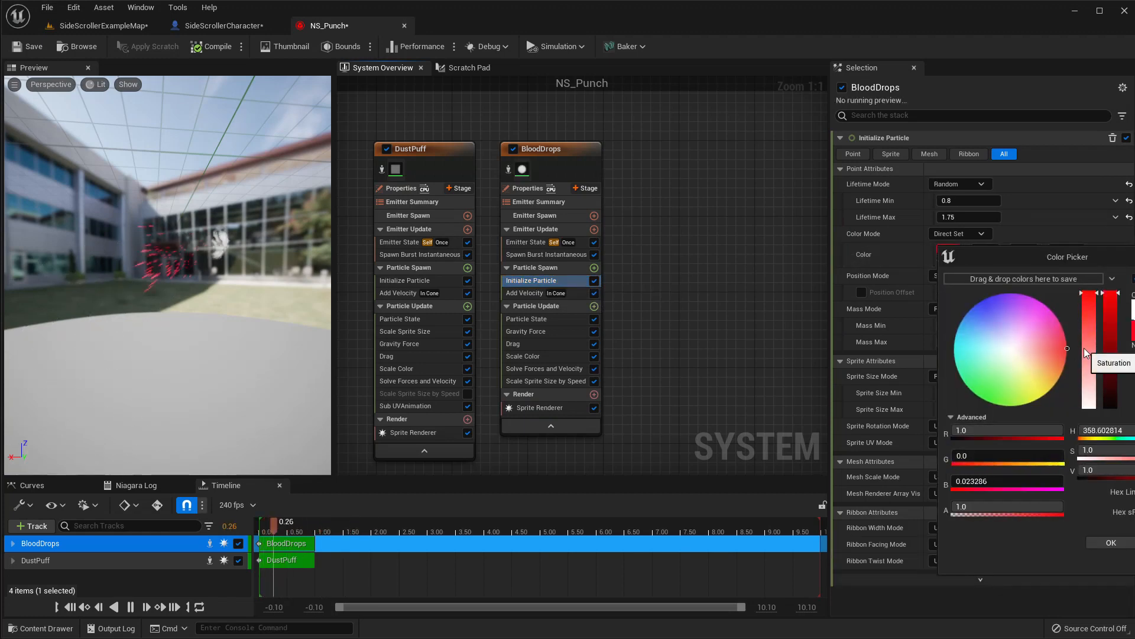
pyautogui.moveTo(1111, 296); pyautogui.dragTo(1108, 382)
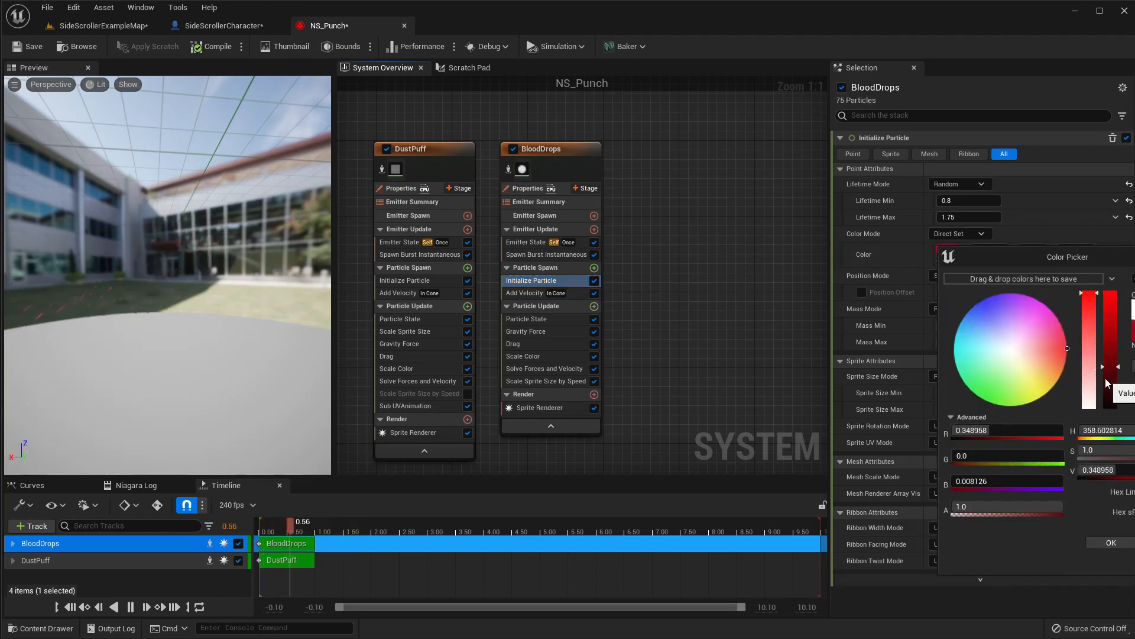
pyautogui.click(1111, 382)
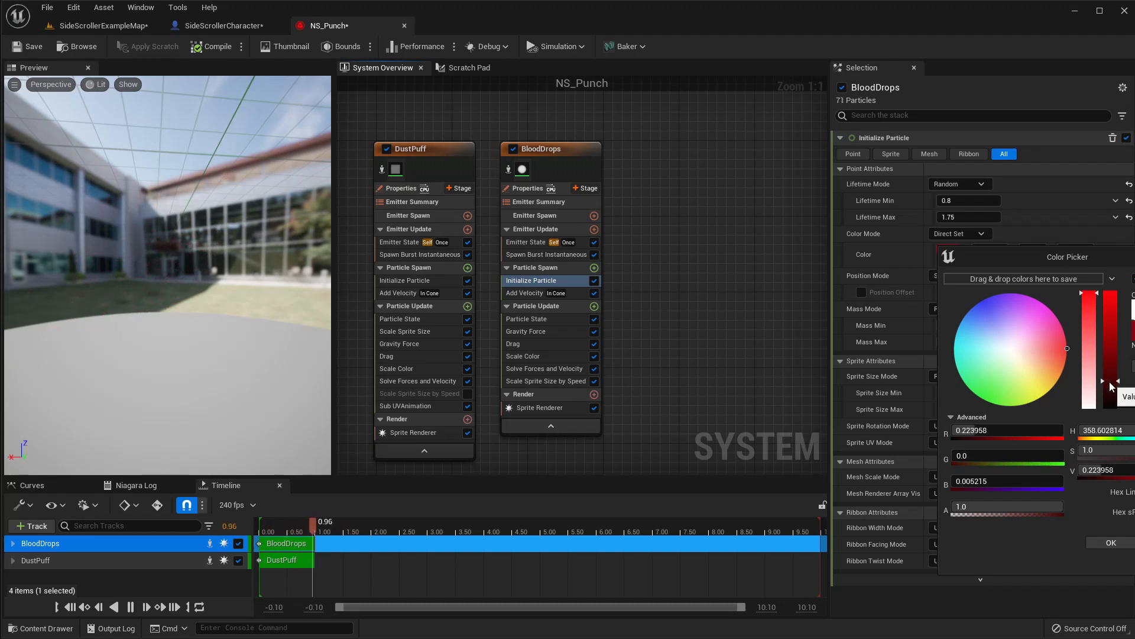
# - Scrub the effect's timeline to about 0.18 seconds and examine the coloured BloodDrops particles up close in the preview
pyautogui.moveTo(276, 522); pyautogui.dragTo(272, 521)
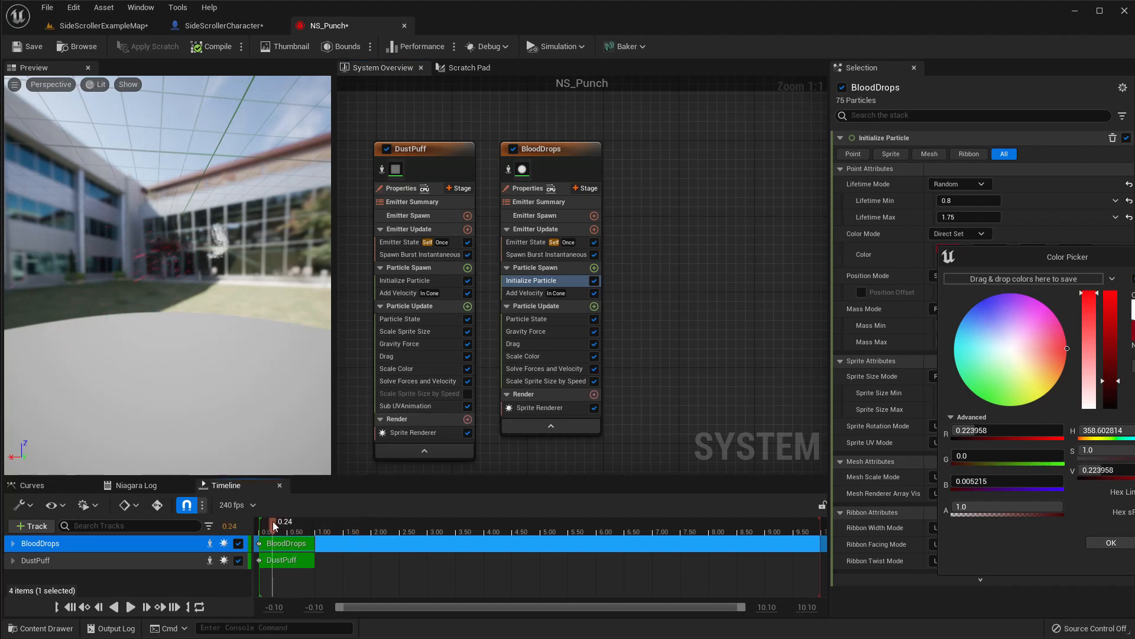
pyautogui.moveTo(196, 308); pyautogui.dragTo(216, 353, button='right')
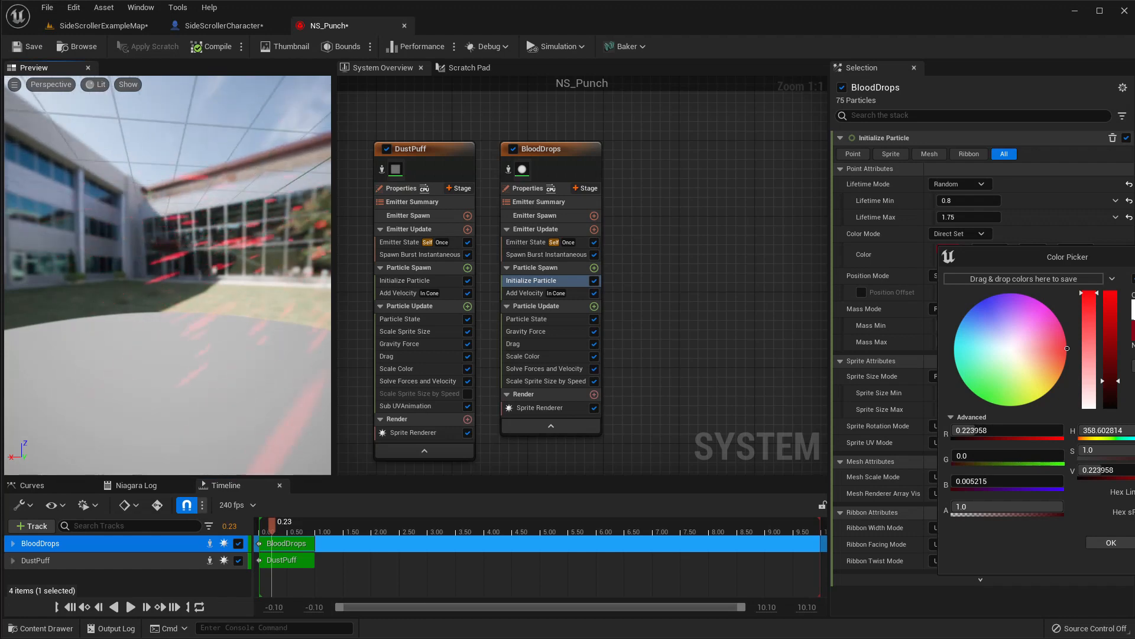
pyautogui.moveTo(216, 354); pyautogui.dragTo(236, 303, button='middle')
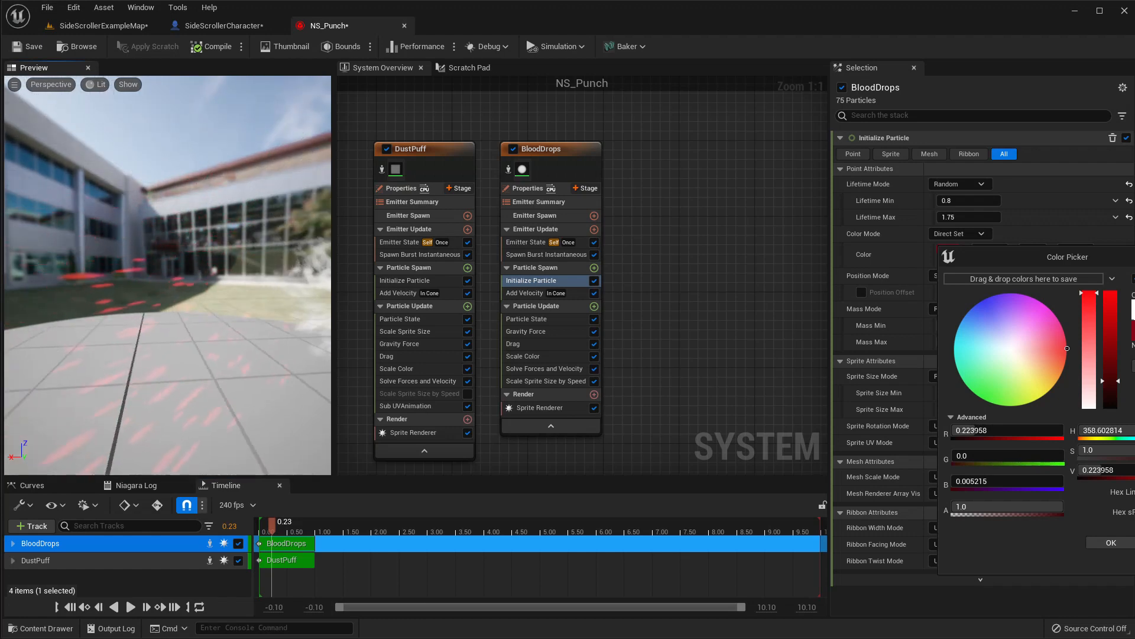
pyautogui.moveTo(290, 388); pyautogui.dragTo(298, 404, button='middle')
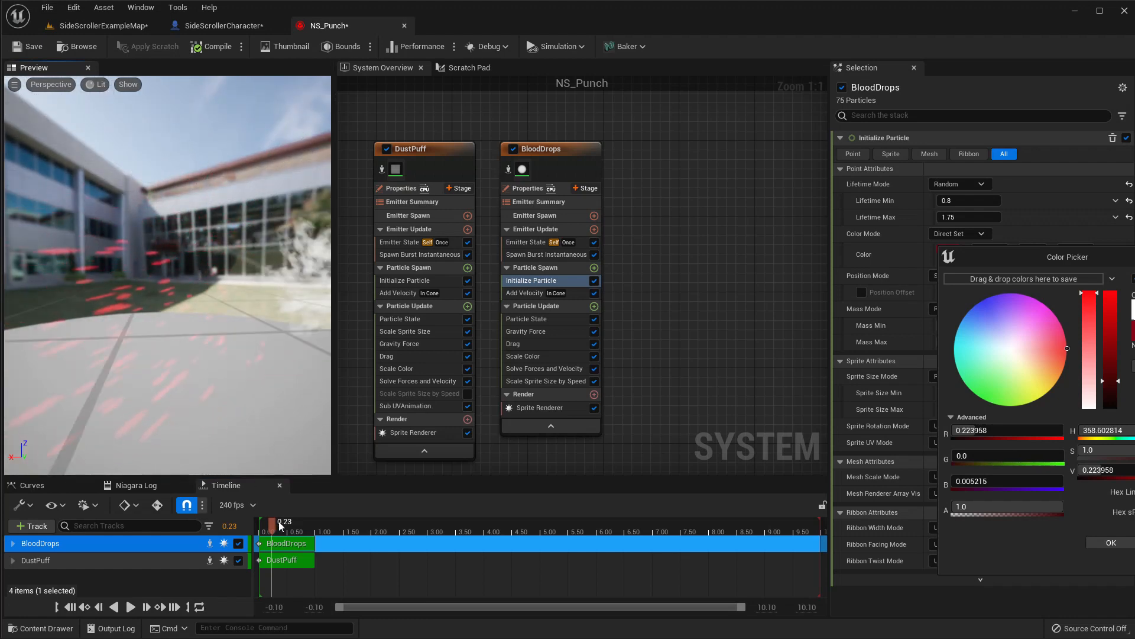
pyautogui.click(276, 522)
pyautogui.moveTo(272, 526); pyautogui.dragTo(289, 526)
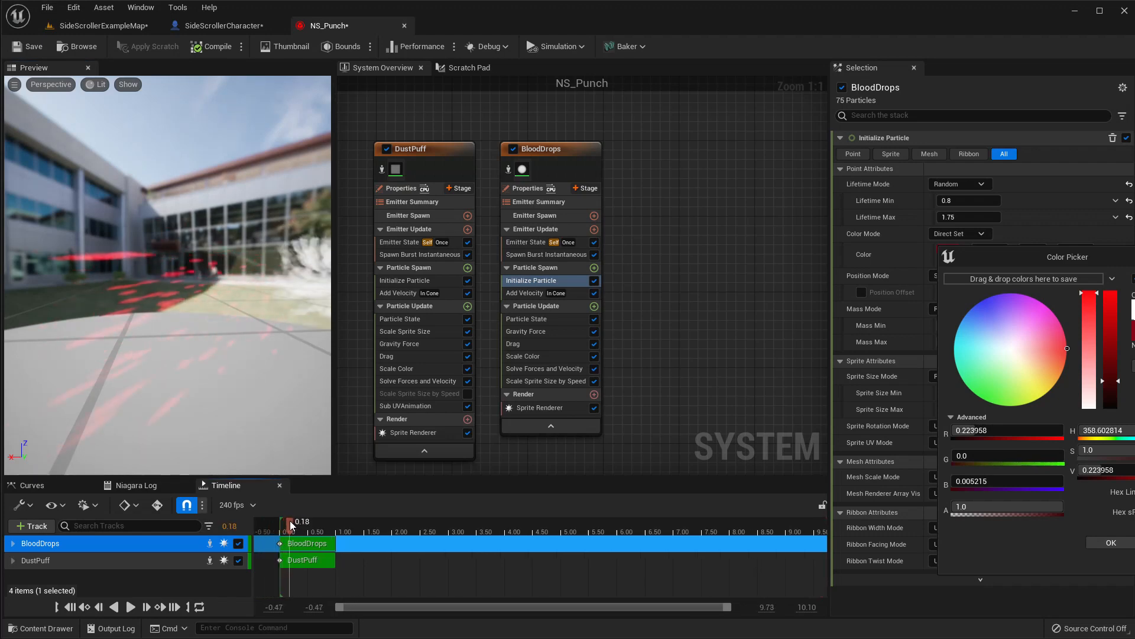
pyautogui.moveTo(218, 309)
pyautogui.mouseDown(button='middle')
pyautogui.moveTo(225, 273)
pyautogui.moveTo(219, 329)
pyautogui.mouseUp(button='middle')
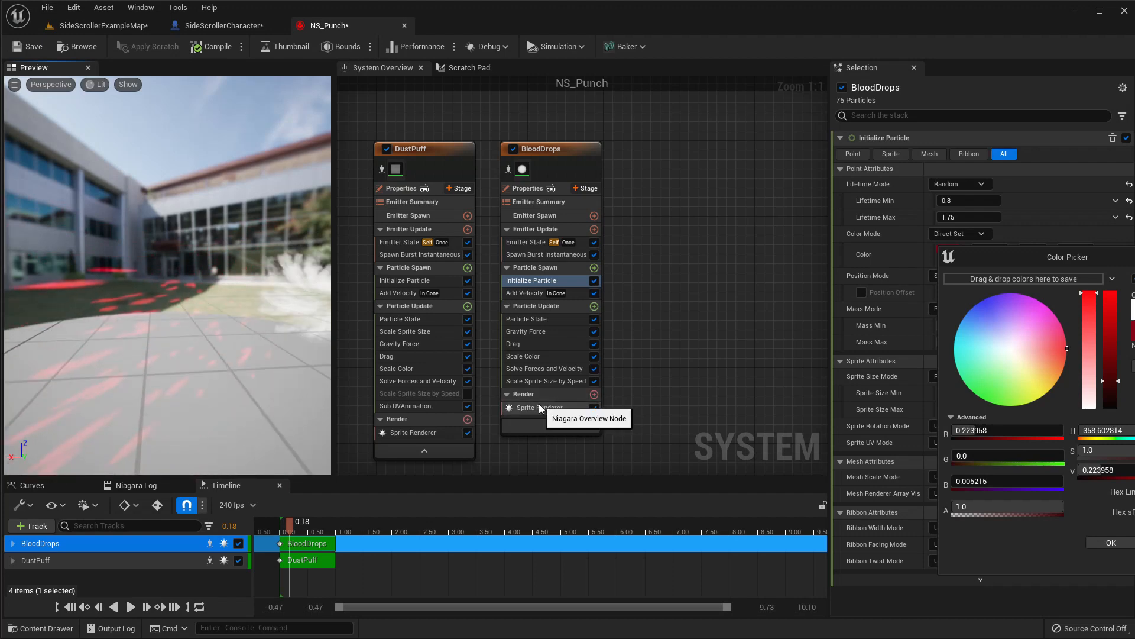
# - Locate the material asset used by the BloodDrops Sprite Renderer in the content browser
pyautogui.click(584, 405)
pyautogui.click(983, 184)
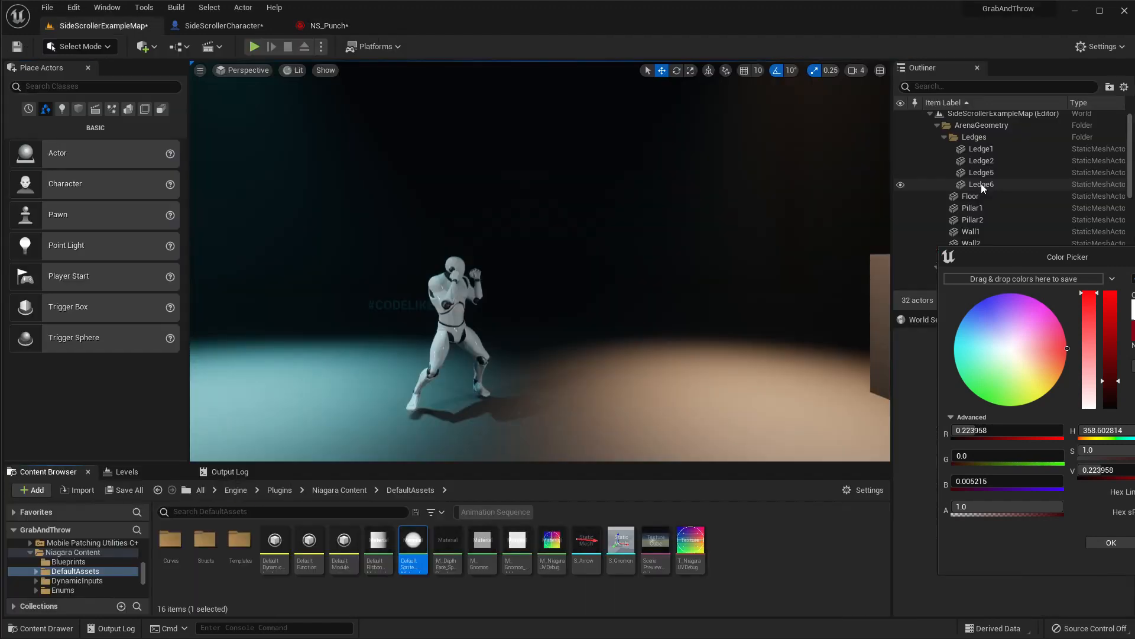
pyautogui.scroll(5, 125, 570)
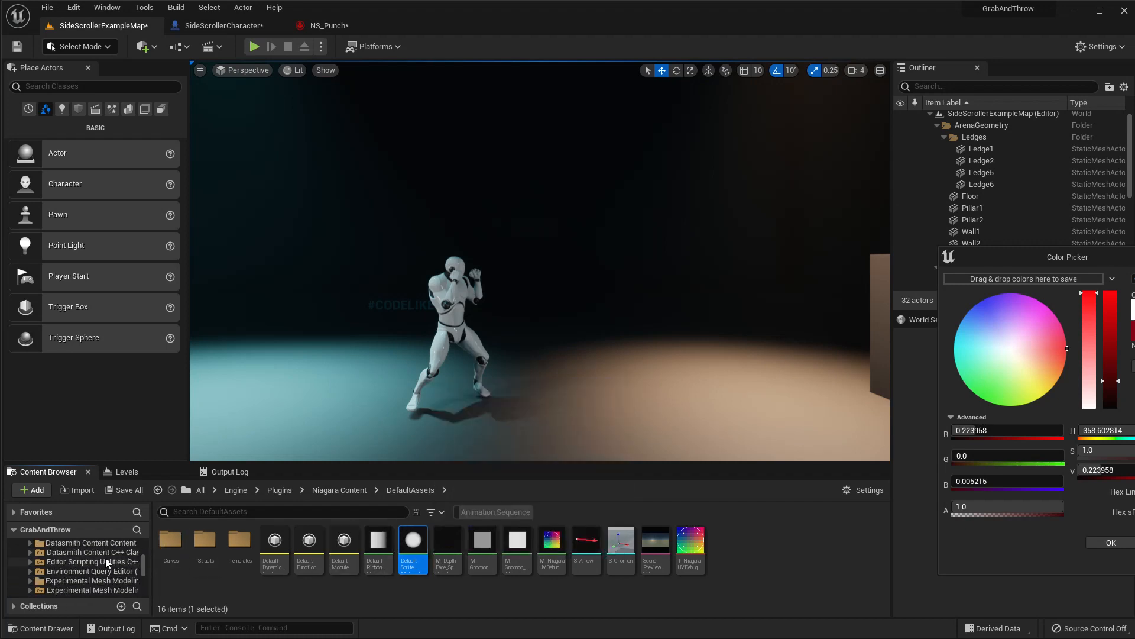
pyautogui.scroll(5, 104, 559)
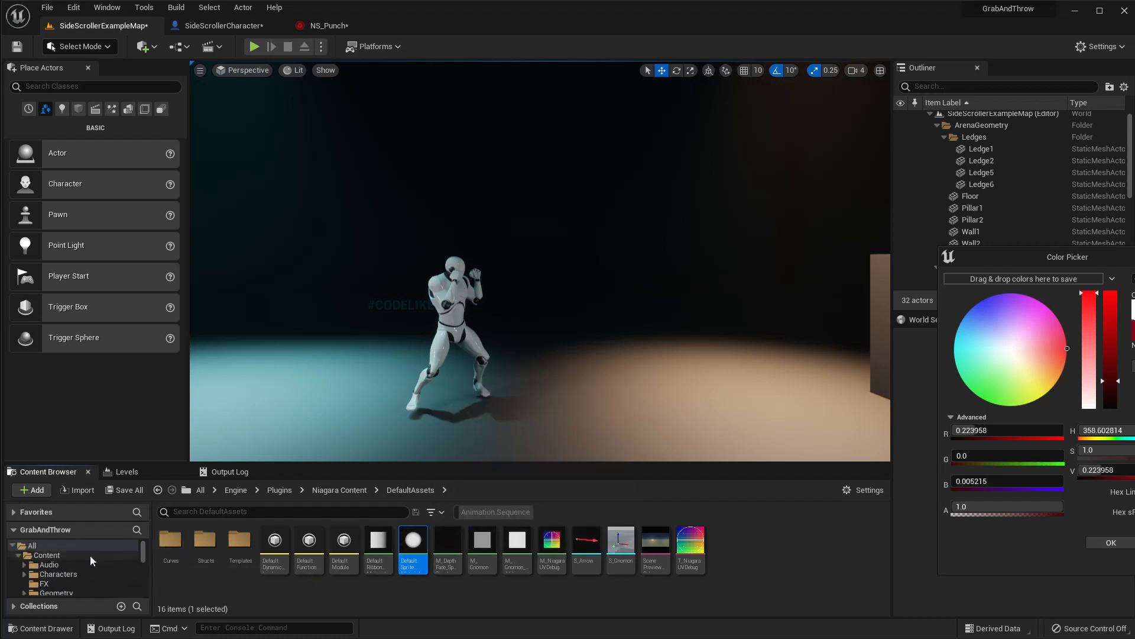
pyautogui.scroll(-3, 86, 559)
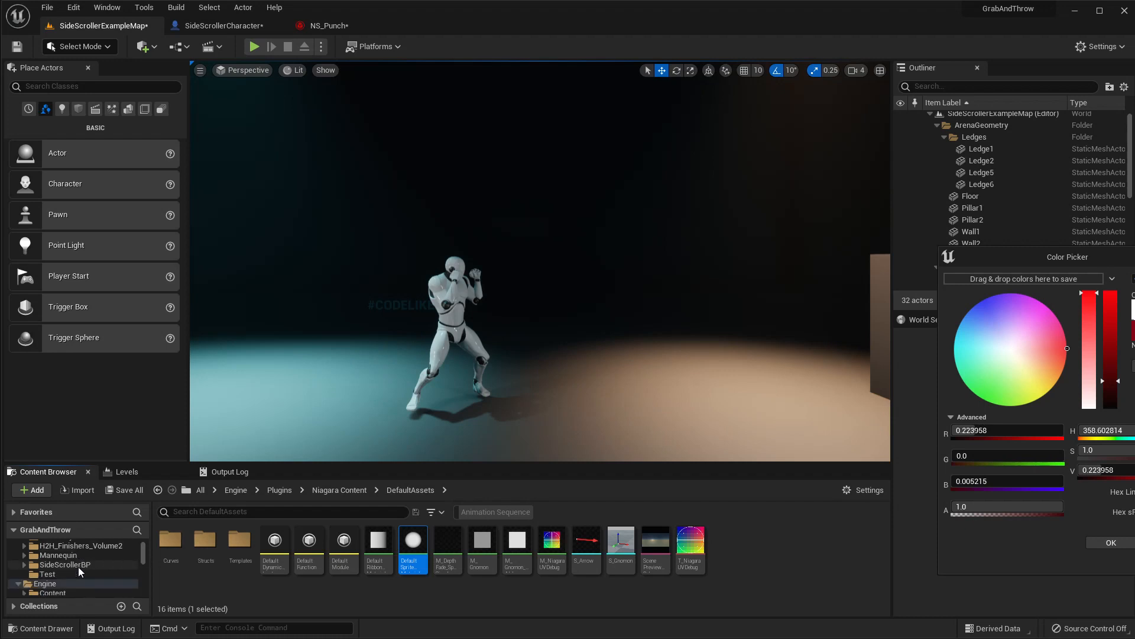
pyautogui.scroll(3, 80, 565)
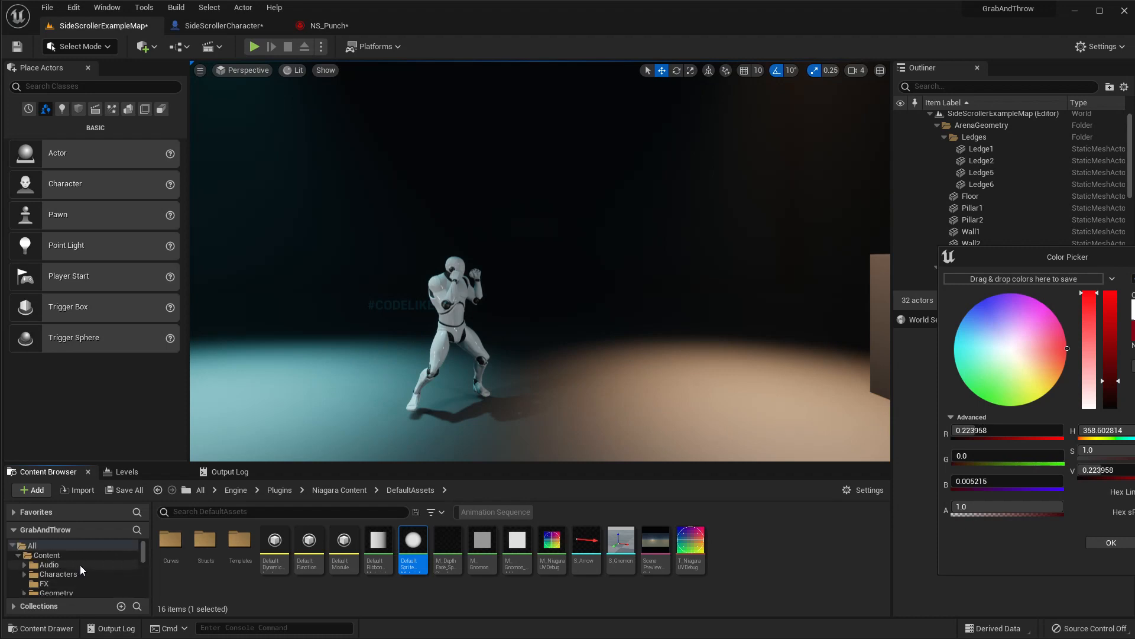
pyautogui.click(47, 583)
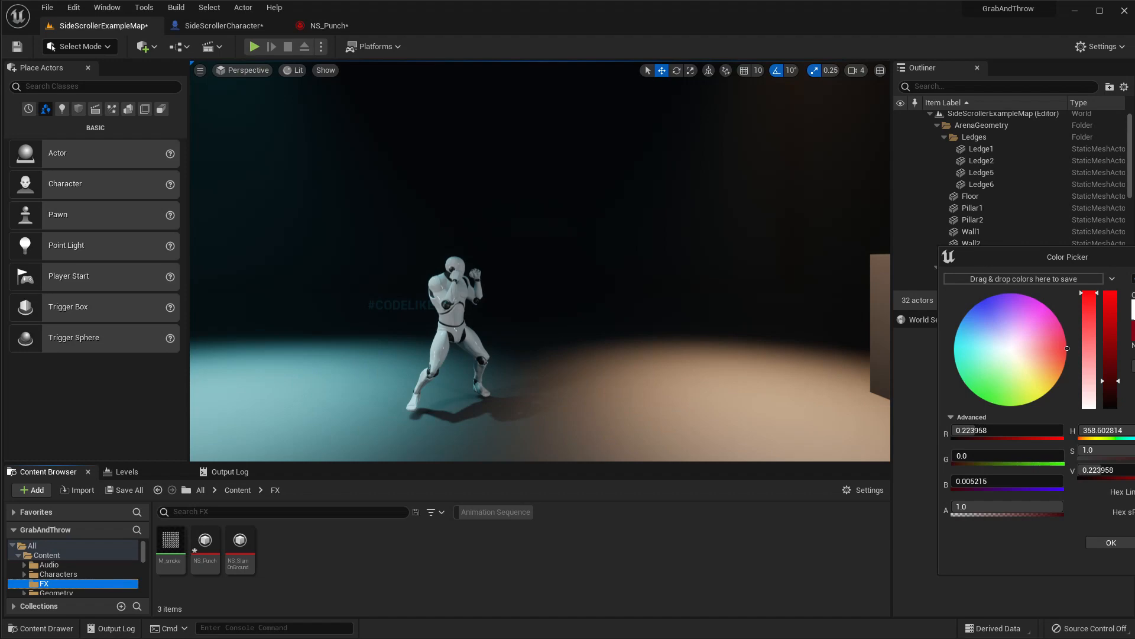
pyautogui.click(224, 26)
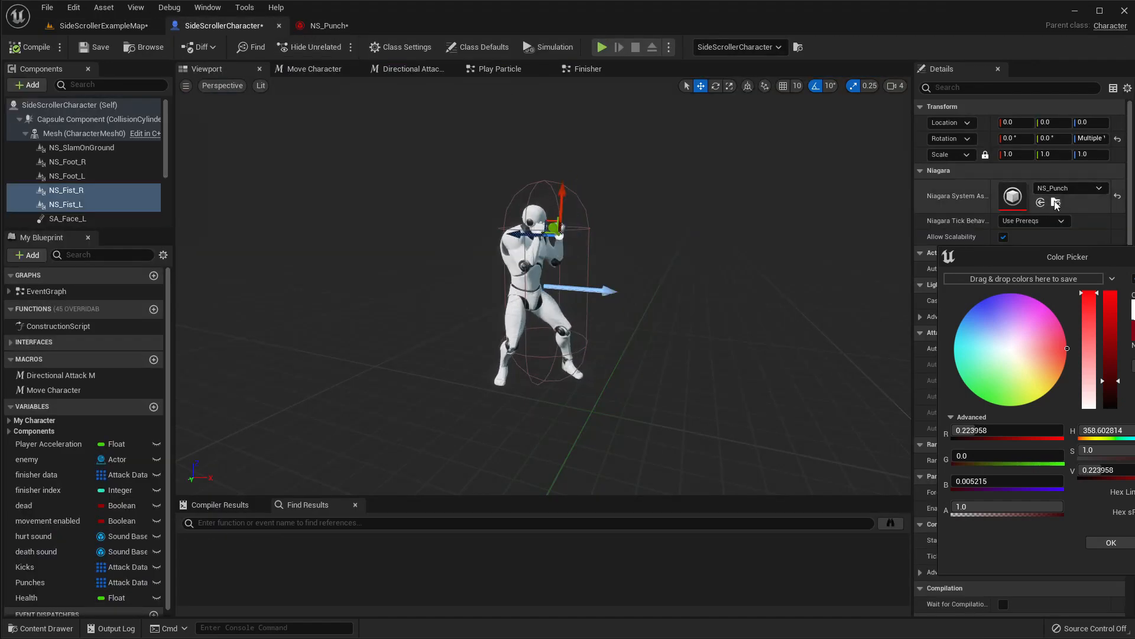
pyautogui.click(328, 26)
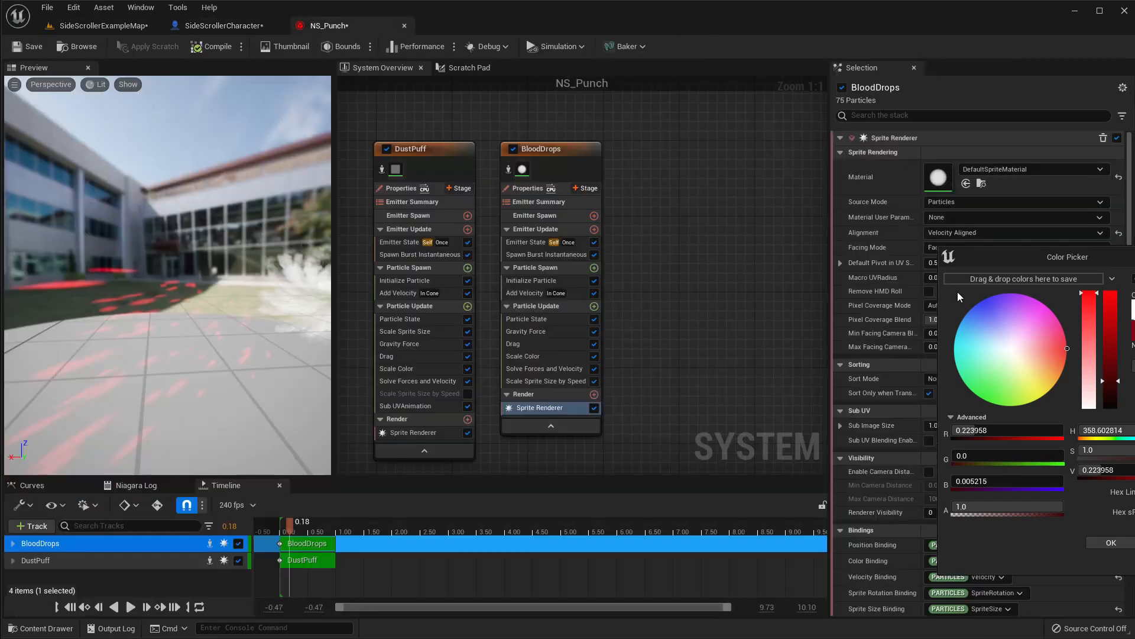
# - Copy the sprite renderer's DefaultSpriteMaterial from the Niagara DefaultAssets folder into the project's FX folder and show that folder
pyautogui.click(980, 184)
pyautogui.scroll(10, 112, 552)
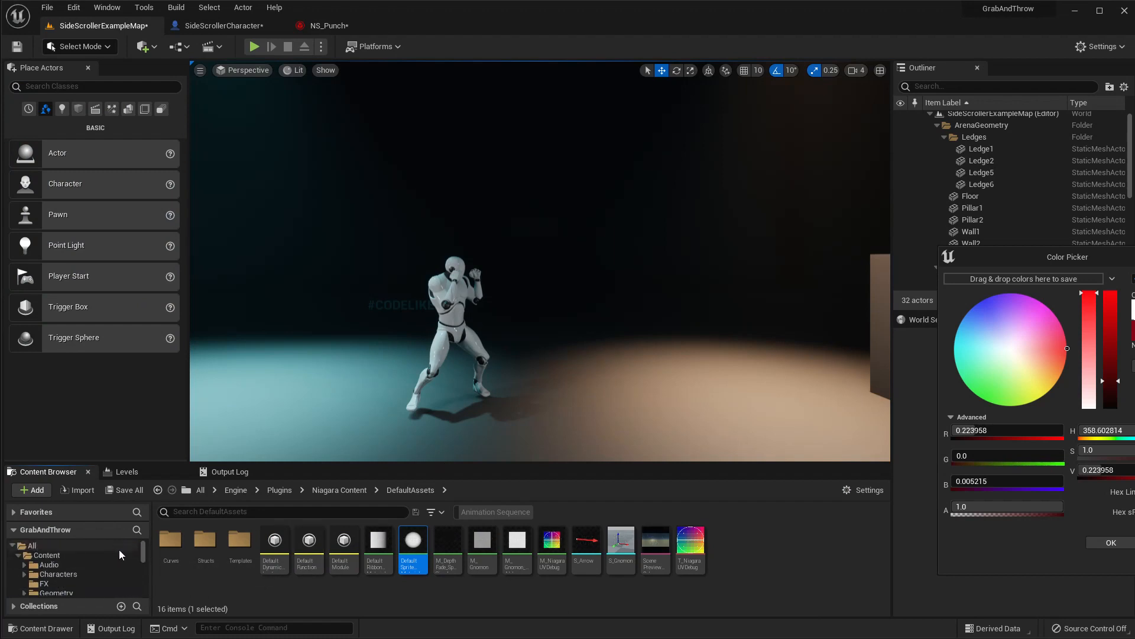
pyautogui.moveTo(417, 541); pyautogui.dragTo(45, 584)
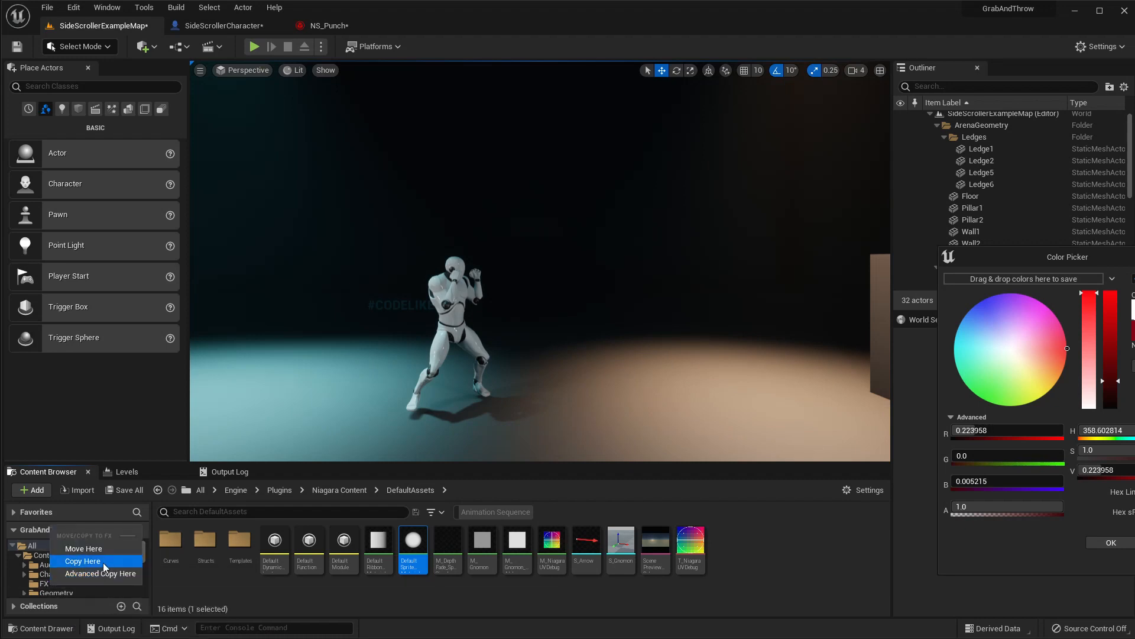
pyautogui.click(85, 560)
pyautogui.click(56, 574)
pyautogui.click(51, 583)
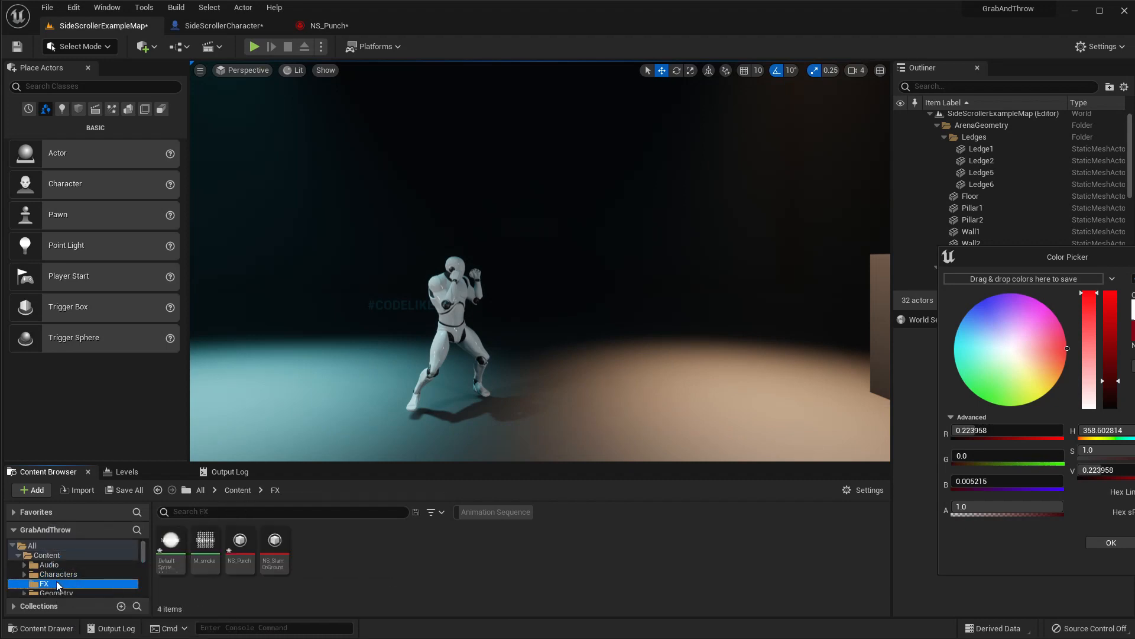
# - Rename the copied sprite material as M_Liquid and open it for editing
pyautogui.click(168, 539)
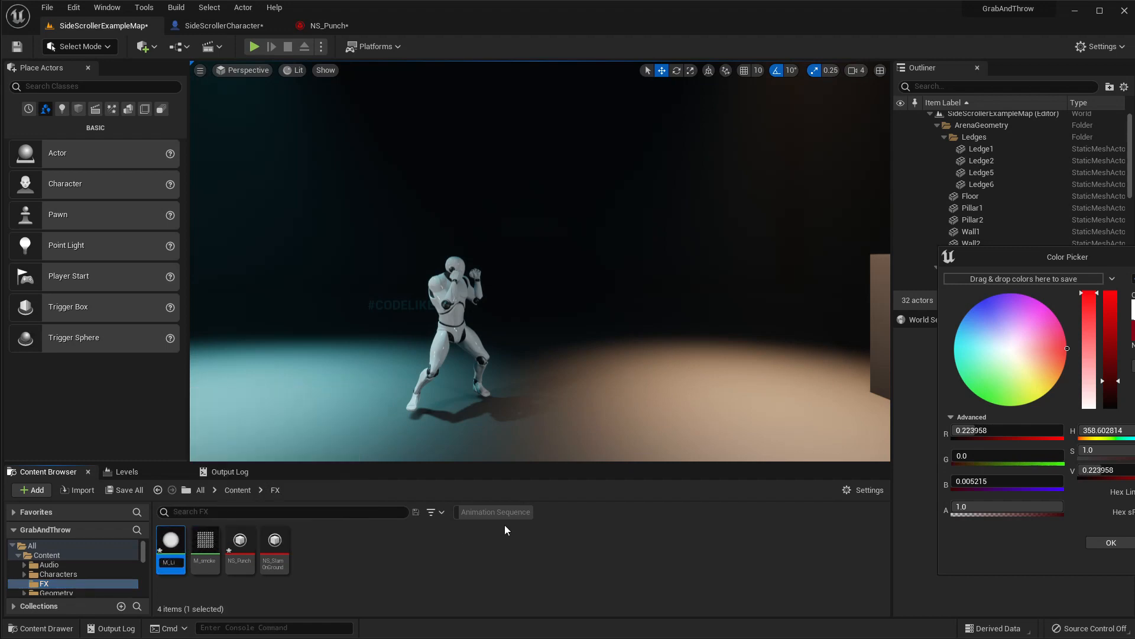
pyautogui.write('M_Liquid')
pyautogui.press('Return')
pyautogui.press('Return')
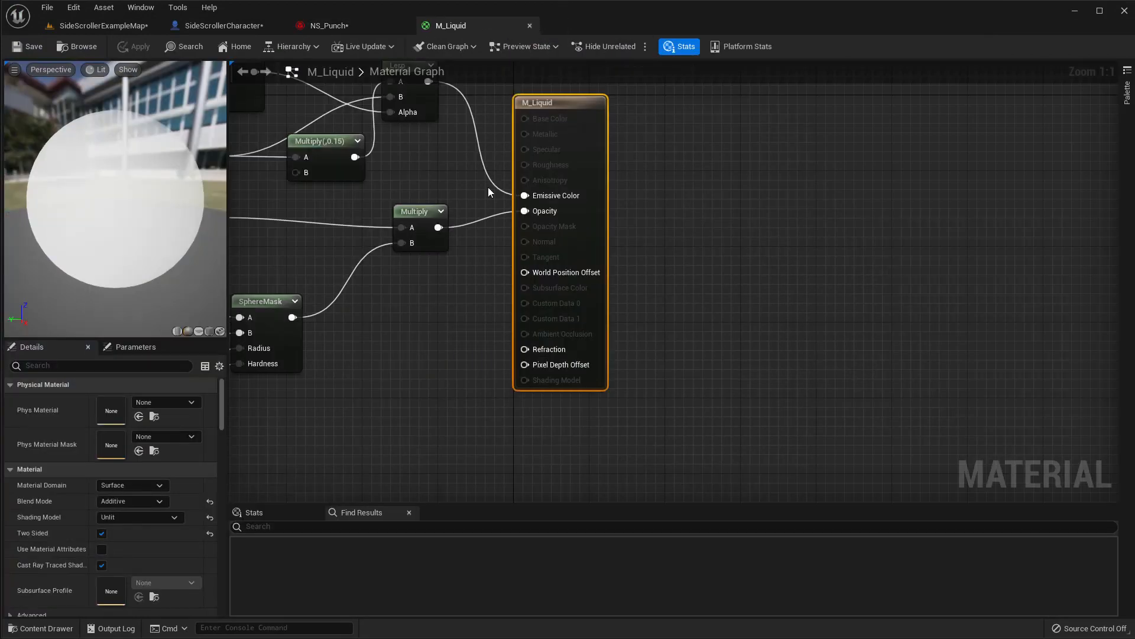
# - Examine the M_Liquid material graph, its preview sphere and the material's blend, shading and translucency settings
pyautogui.moveTo(420, 345); pyautogui.dragTo(571, 343, button='right')
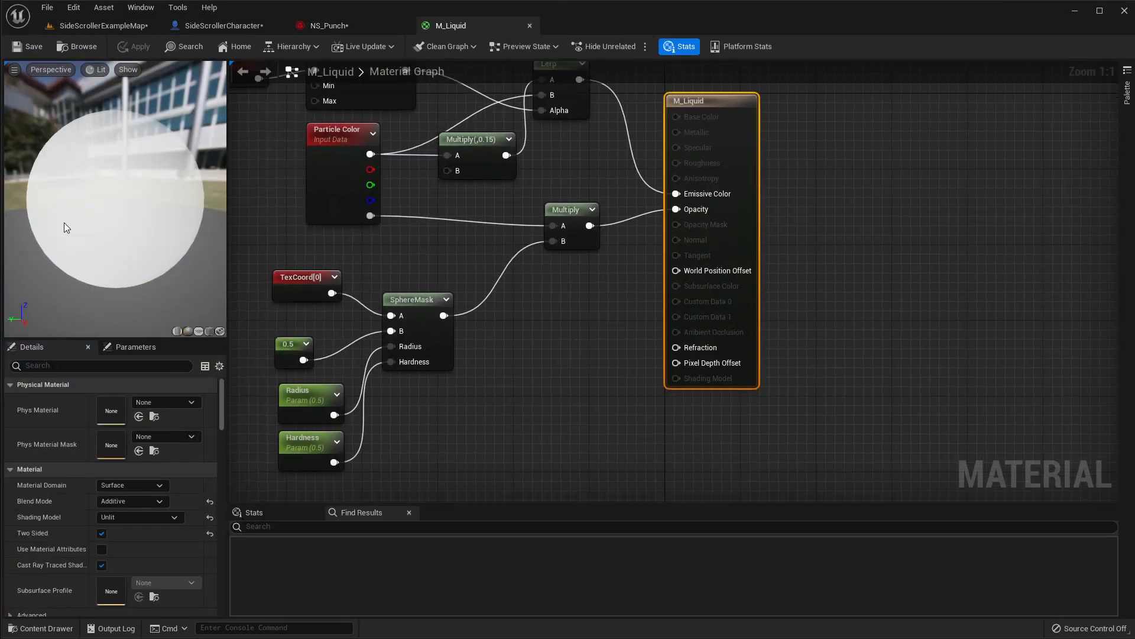
pyautogui.moveTo(64, 223); pyautogui.dragTo(114, 248)
pyautogui.moveTo(512, 347); pyautogui.dragTo(618, 324, button='right')
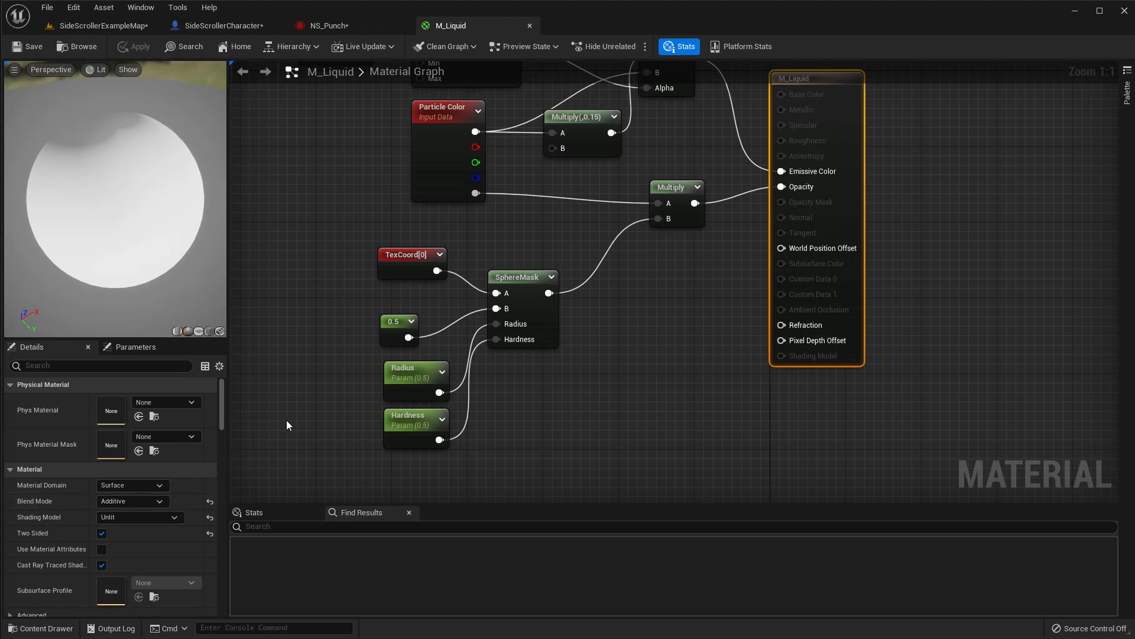
pyautogui.moveTo(286, 420); pyautogui.dragTo(304, 394, button='right')
pyautogui.scroll(-3, 136, 479)
pyautogui.scroll(-5, 146, 496)
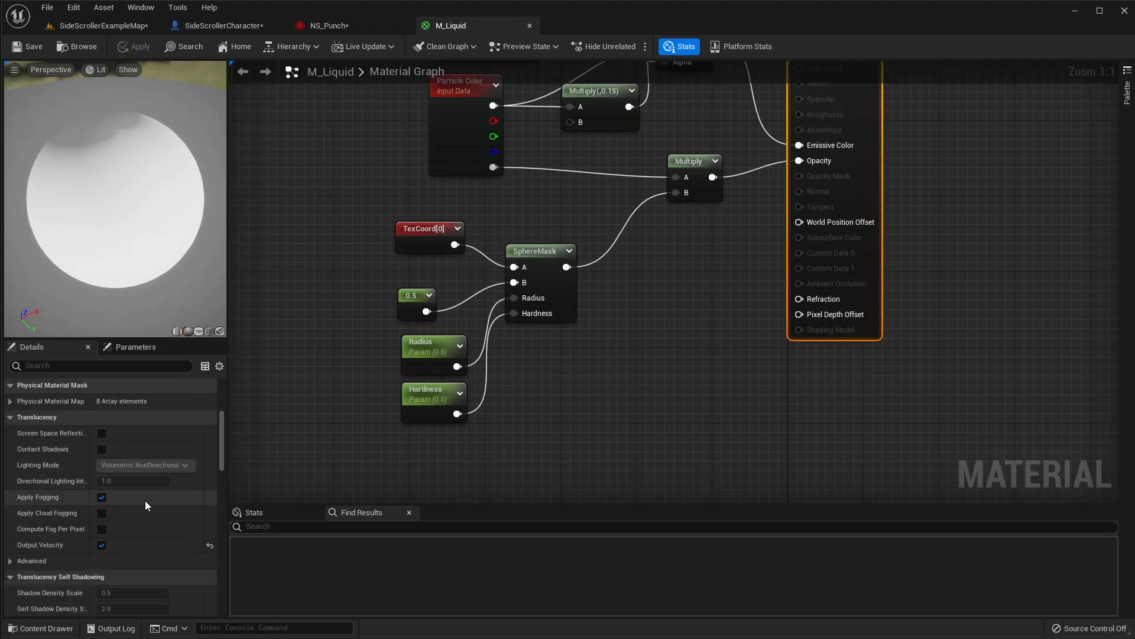
pyautogui.scroll(6, 136, 463)
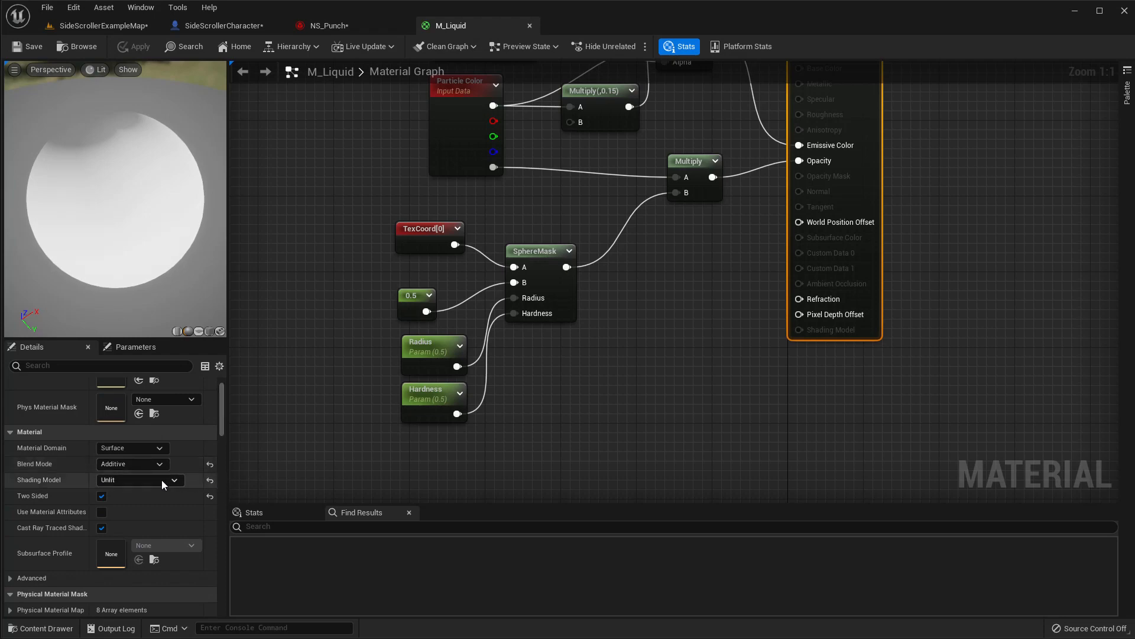
# - Set the M_Liquid shading model to Default Lit
pyautogui.click(147, 480)
pyautogui.click(108, 477)
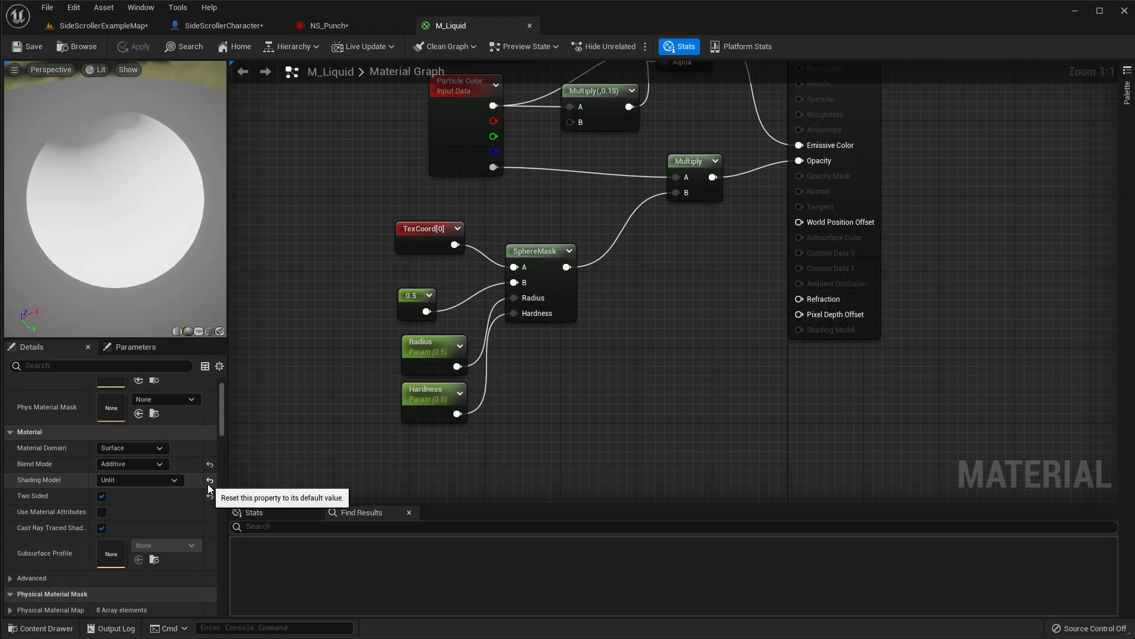
pyautogui.click(147, 482)
pyautogui.click(125, 503)
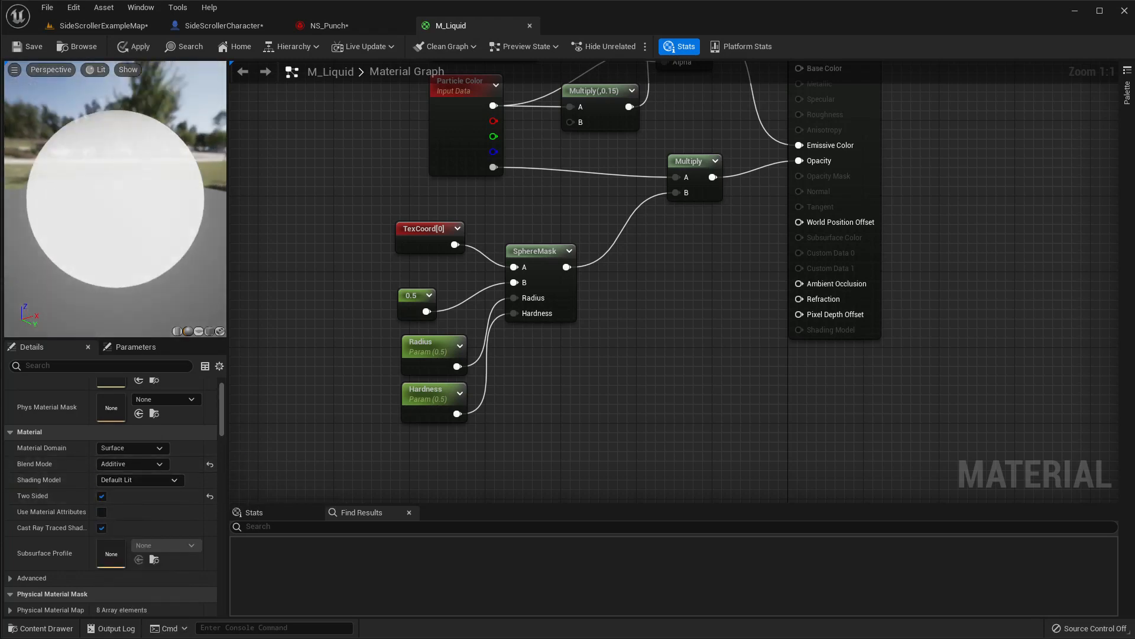
# - Connect the Lerp output to the Base Color input of the M_Liquid result node as well
pyautogui.scroll(-5, 201, 486)
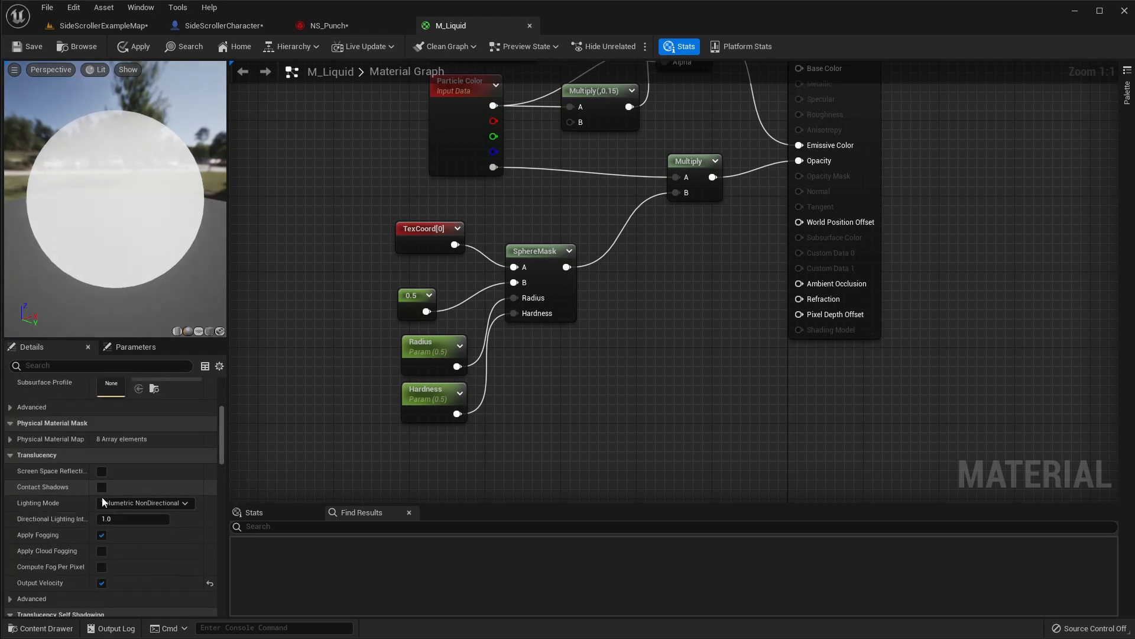
pyautogui.click(144, 503)
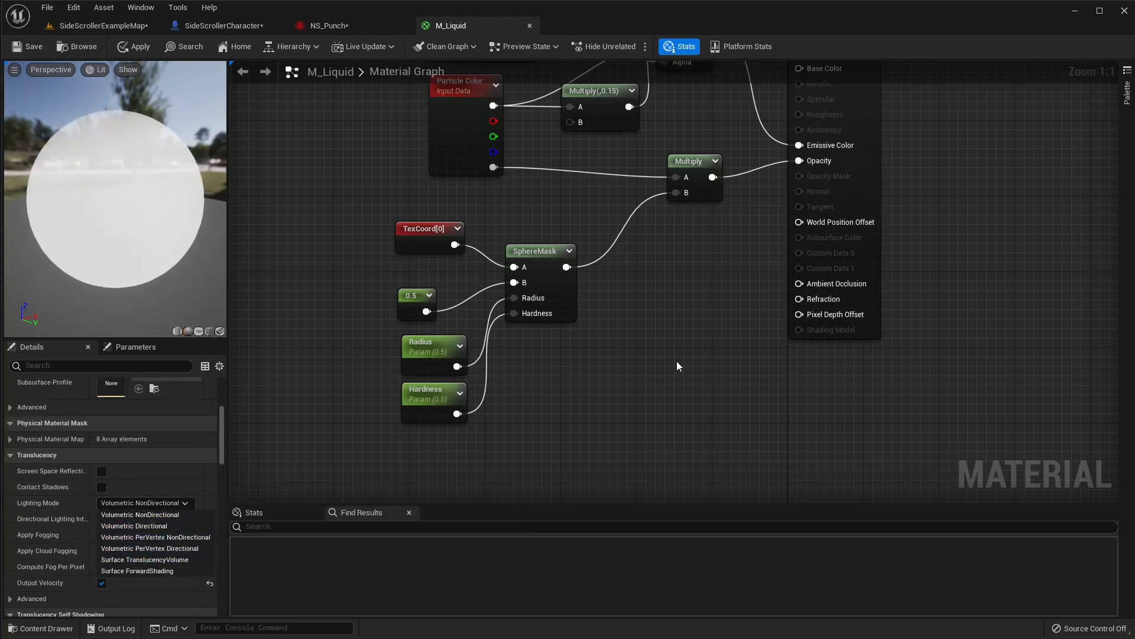
pyautogui.moveTo(676, 361); pyautogui.dragTo(679, 434, button='right')
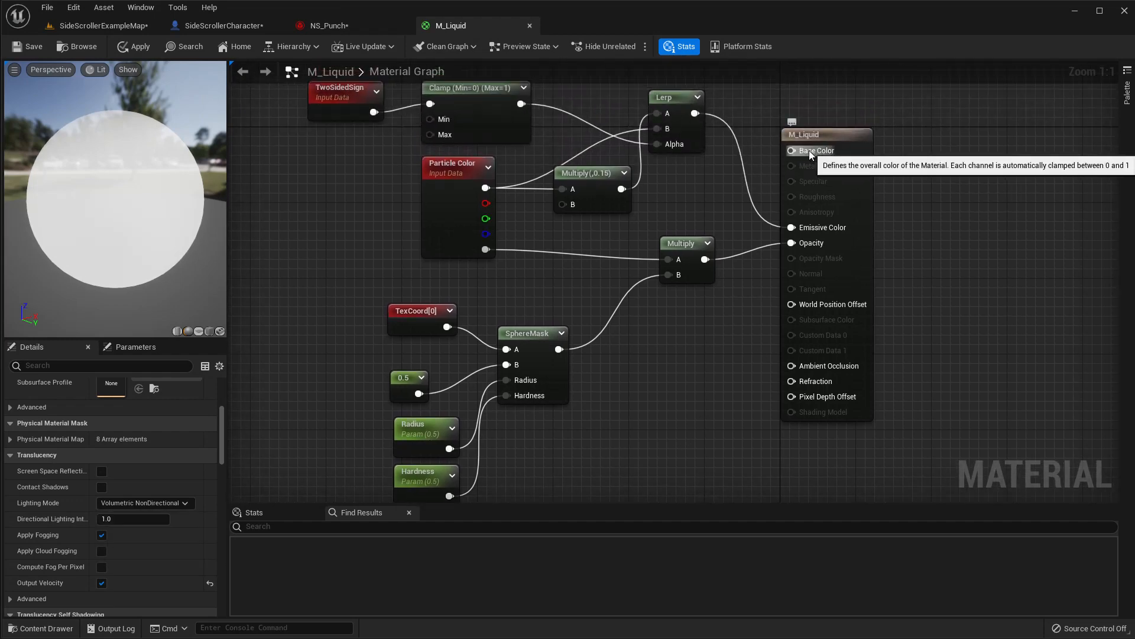
pyautogui.moveTo(695, 113); pyautogui.dragTo(803, 151)
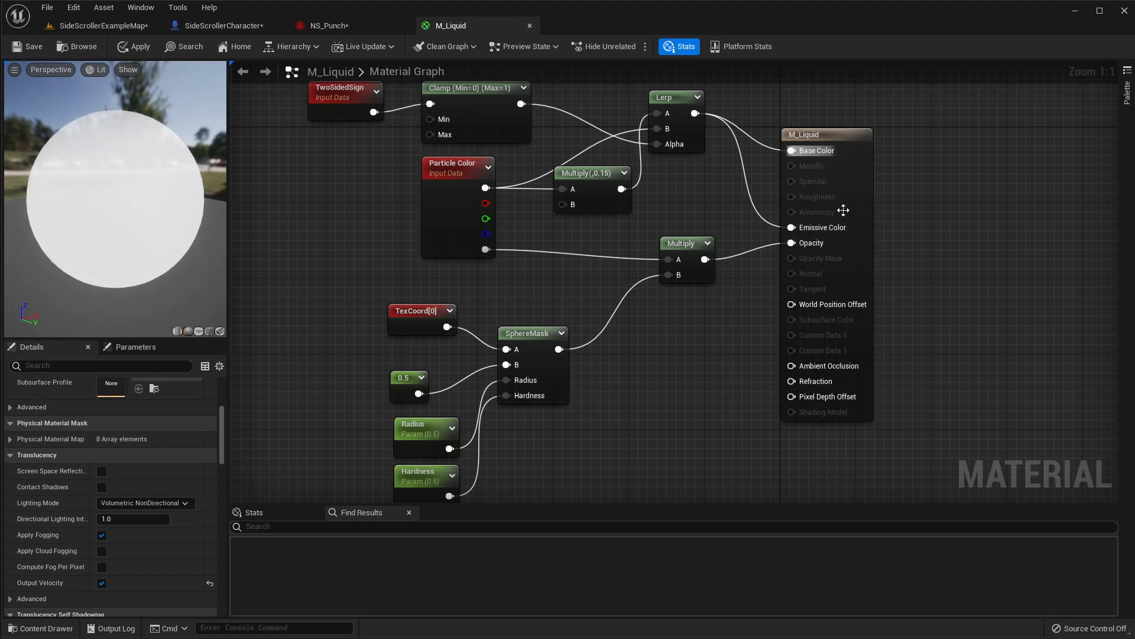
# - Set the translucency lighting mode to Surface TranslucencyVolume and inspect the preview sphere
pyautogui.click(144, 502)
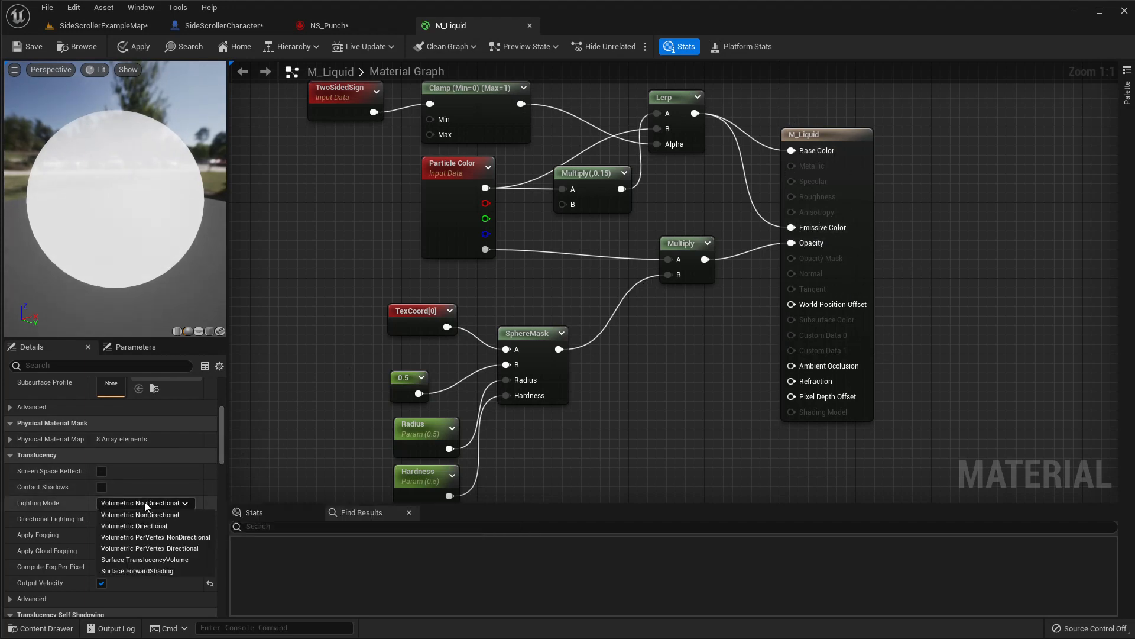
pyautogui.click(137, 560)
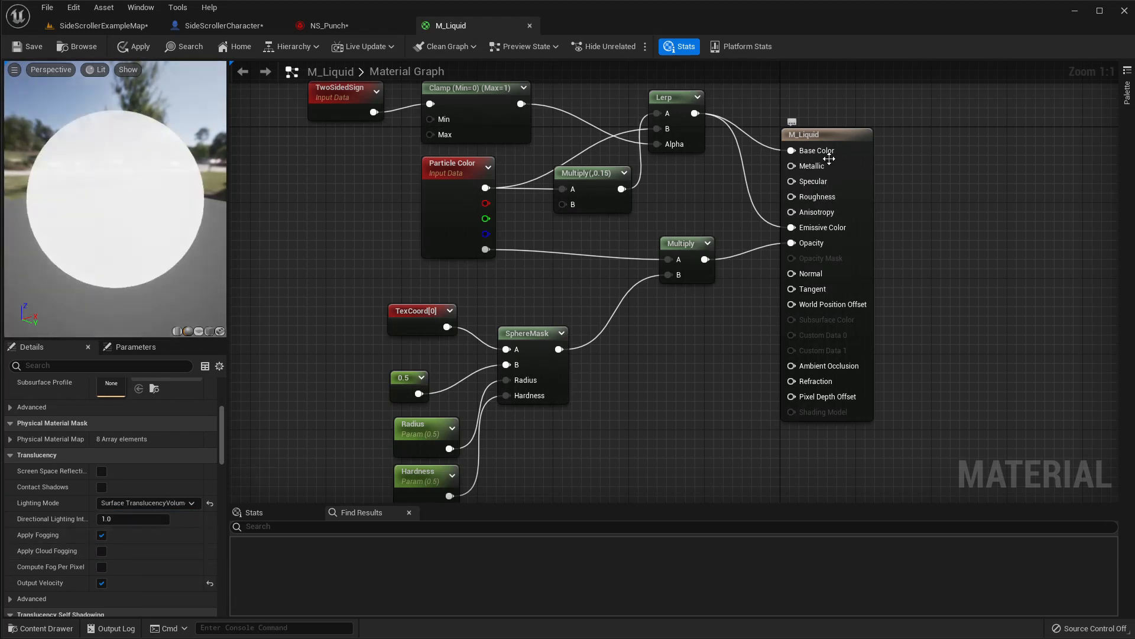
pyautogui.moveTo(134, 155); pyautogui.dragTo(133, 248)
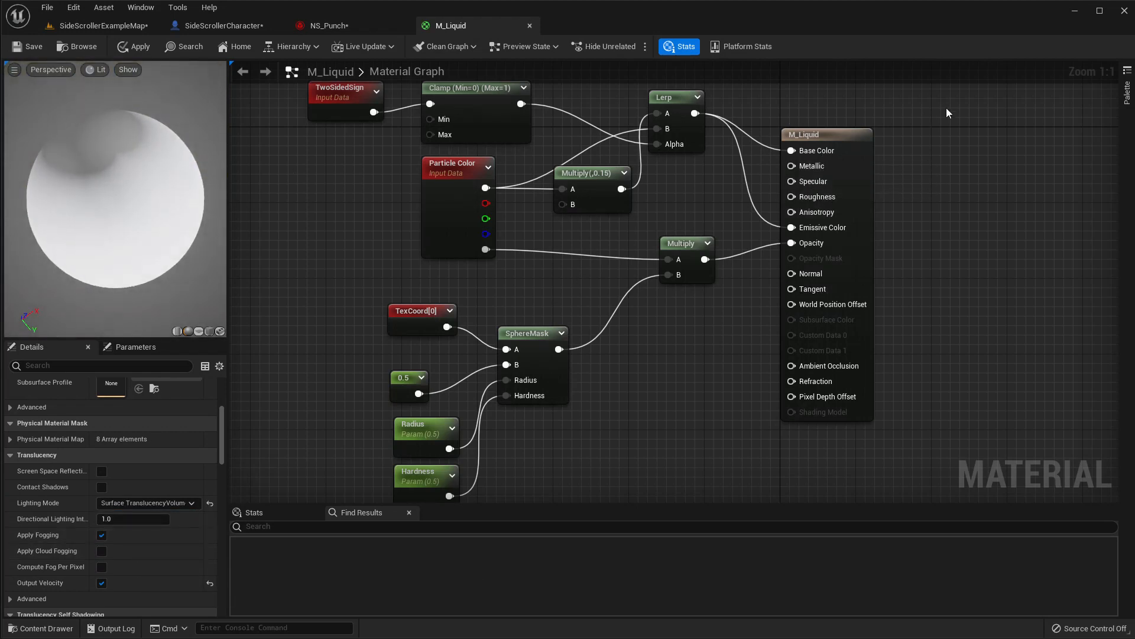
# - Make room beside the M_Liquid result node and promote its Metallic input to a parameter with default value 1
pyautogui.moveTo(852, 133); pyautogui.dragTo(1003, 131)
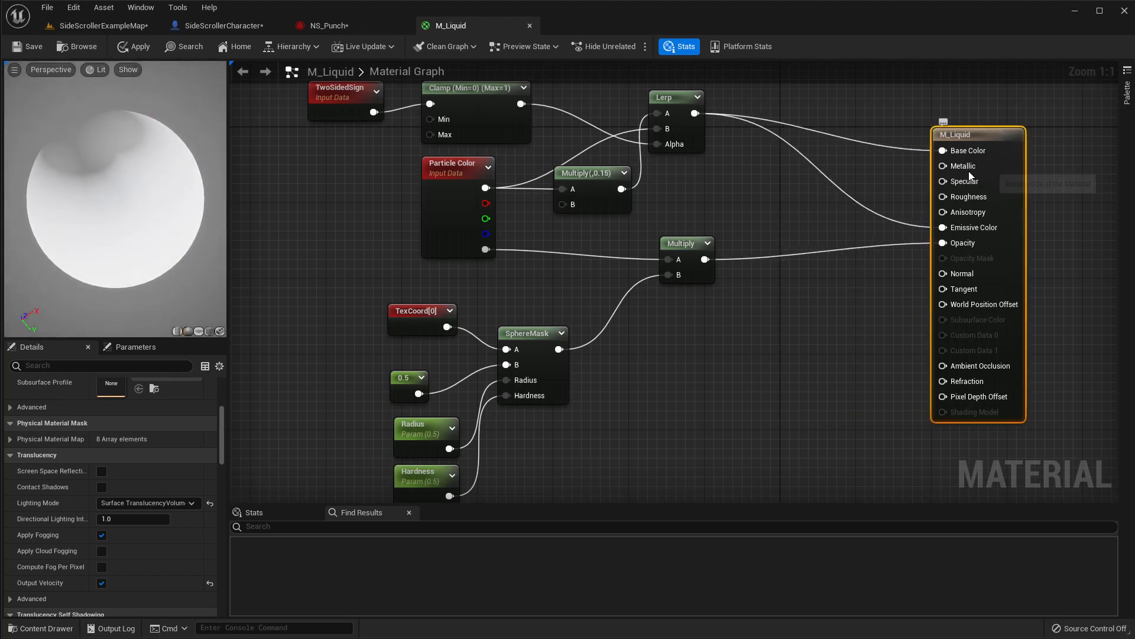
pyautogui.rightClick(954, 172)
pyautogui.click(990, 194)
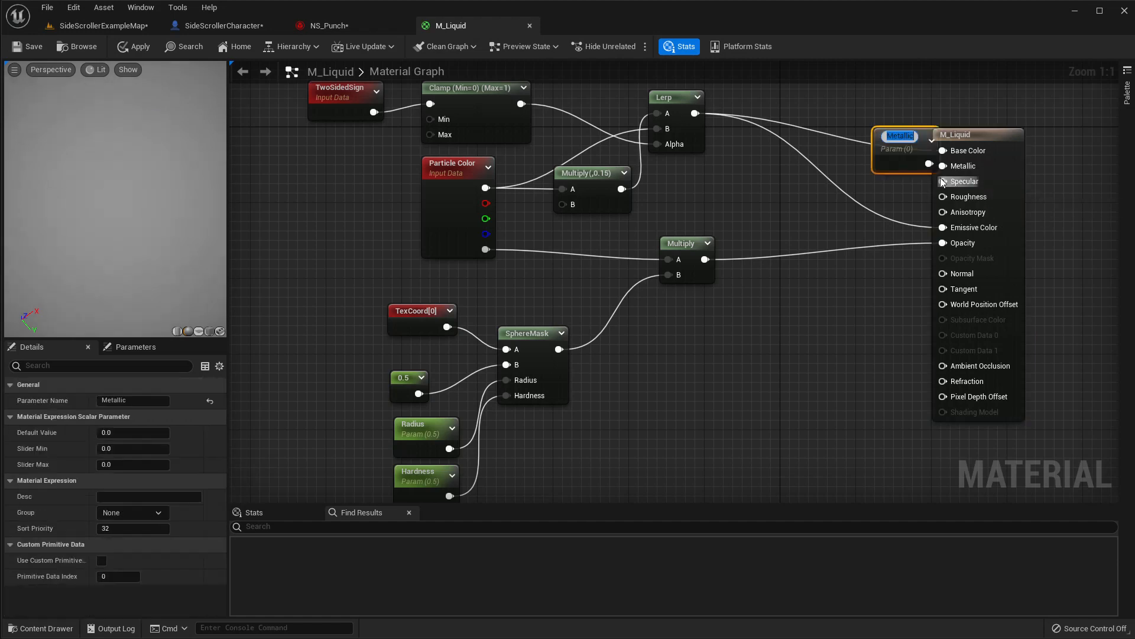
pyautogui.moveTo(894, 155); pyautogui.dragTo(810, 155)
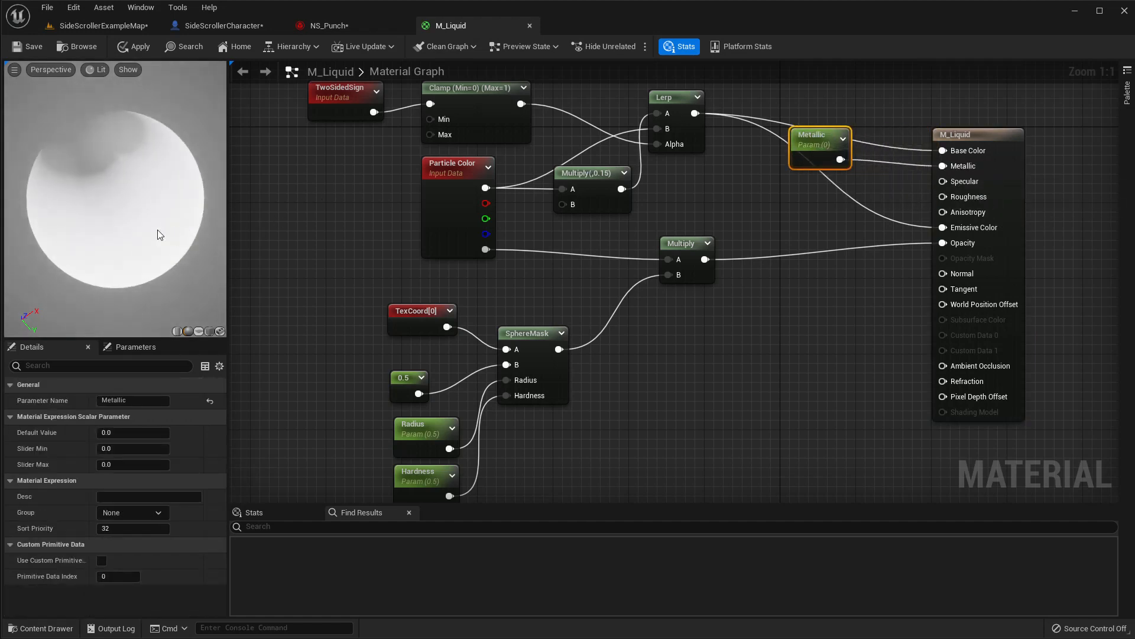
pyautogui.click(119, 436)
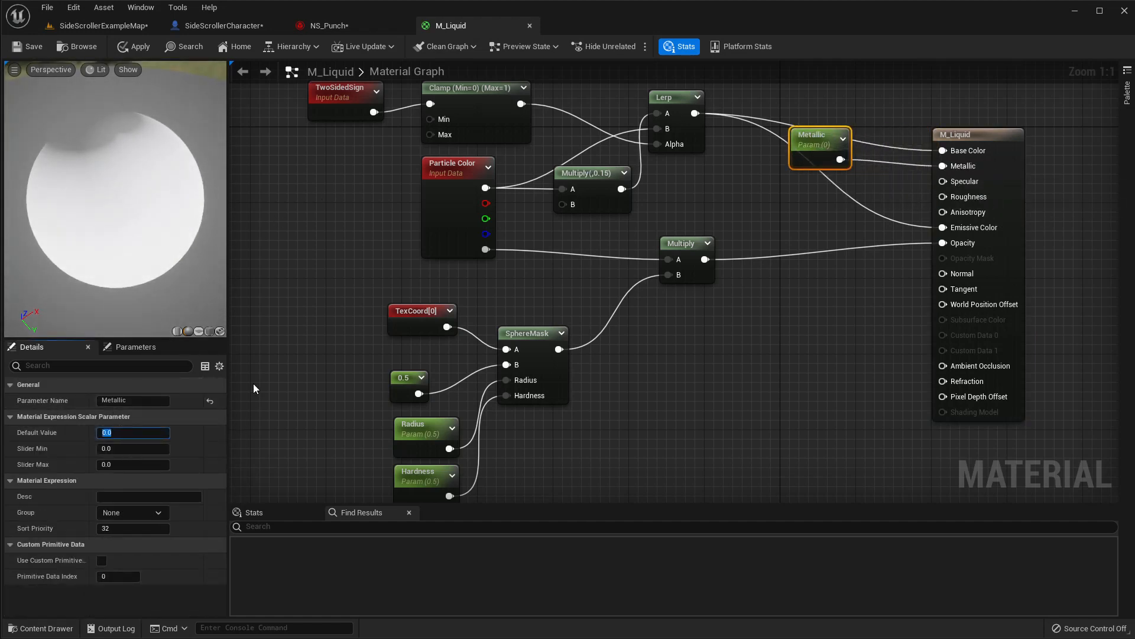
pyautogui.write('1')
pyautogui.press('Return')
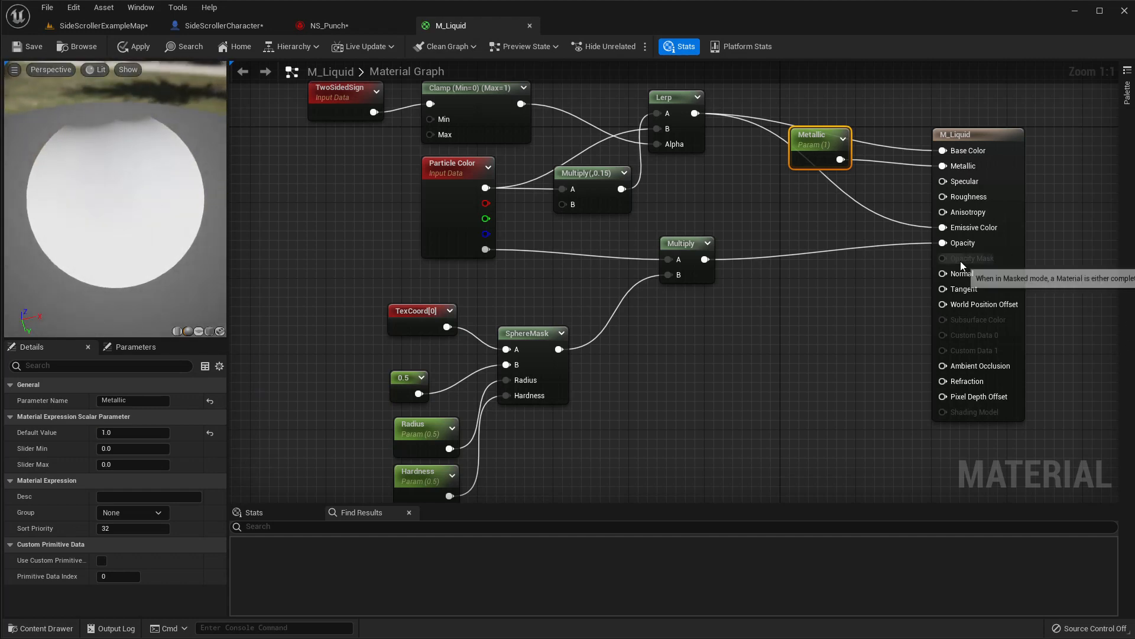
# - Promote the Specular input to a parameter with default value 1, placing its node below Metallic
pyautogui.rightClick(969, 189)
pyautogui.click(1020, 208)
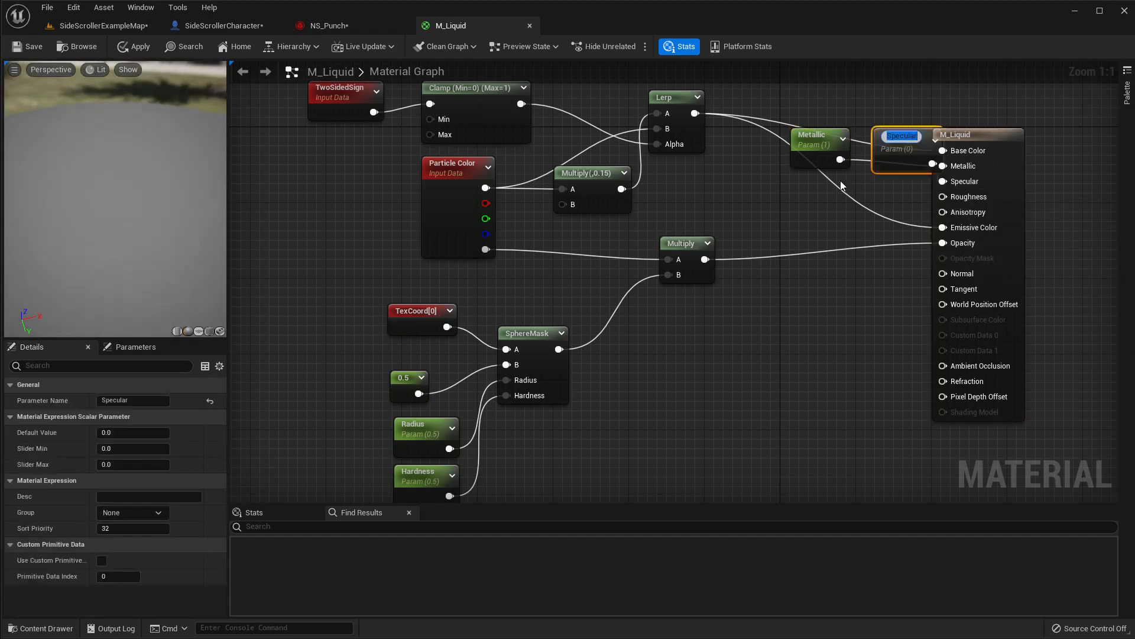
pyautogui.moveTo(900, 141); pyautogui.dragTo(837, 197)
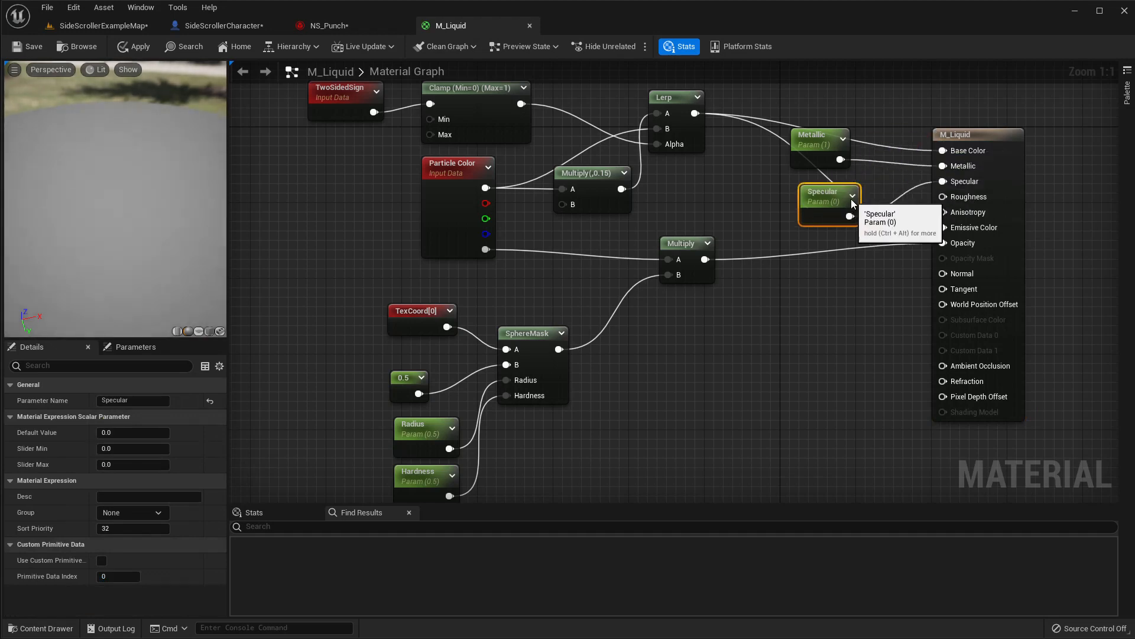
pyautogui.click(134, 432)
pyautogui.write('1')
pyautogui.press('Return')
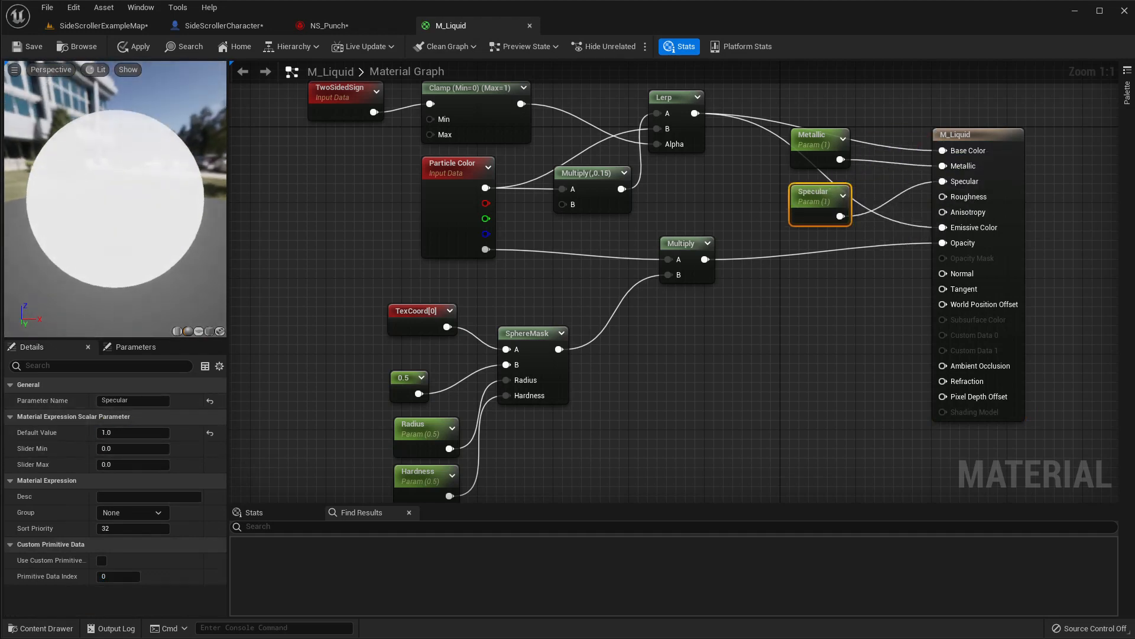
# - Promote the Roughness input to a parameter and place its node below Specular
pyautogui.rightClick(964, 204)
pyautogui.click(1020, 220)
pyautogui.moveTo(917, 171); pyautogui.dragTo(824, 306)
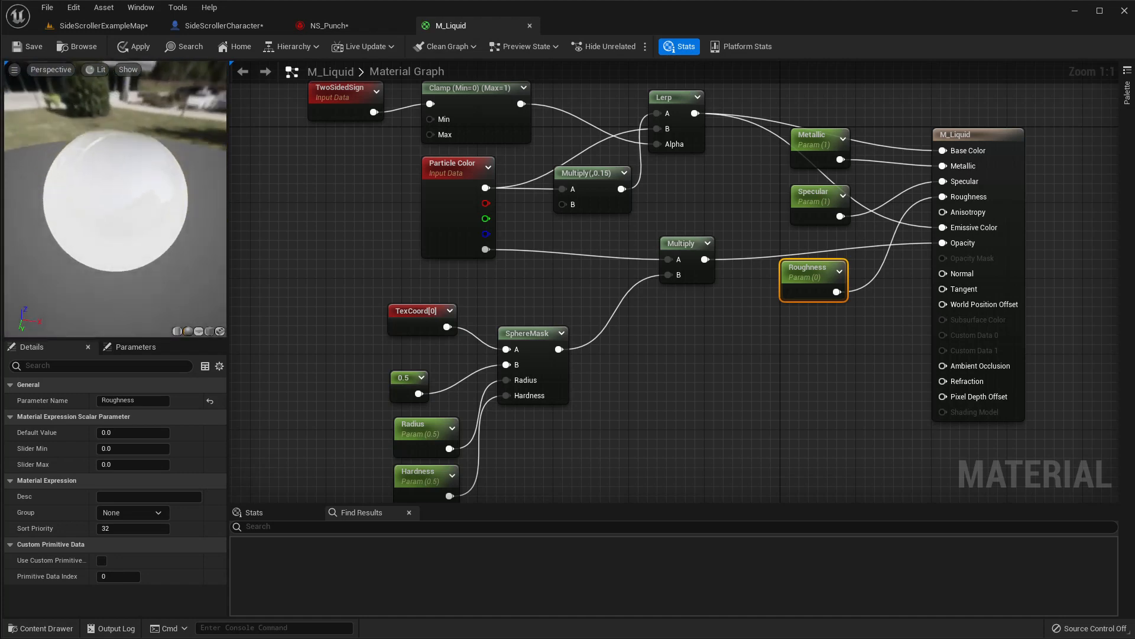
# - Apply the M_Liquid material changes and inspect the preview sphere's reflections from several angles
pyautogui.moveTo(122, 220); pyautogui.dragTo(121, 220)
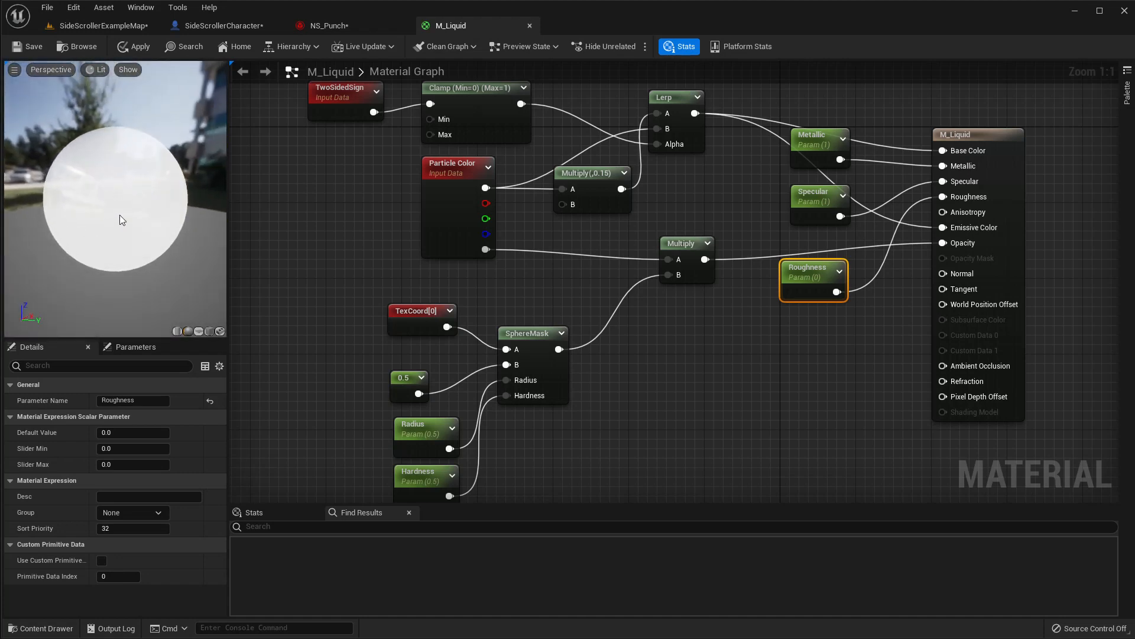
pyautogui.click(122, 52)
pyautogui.moveTo(136, 196); pyautogui.dragTo(119, 197)
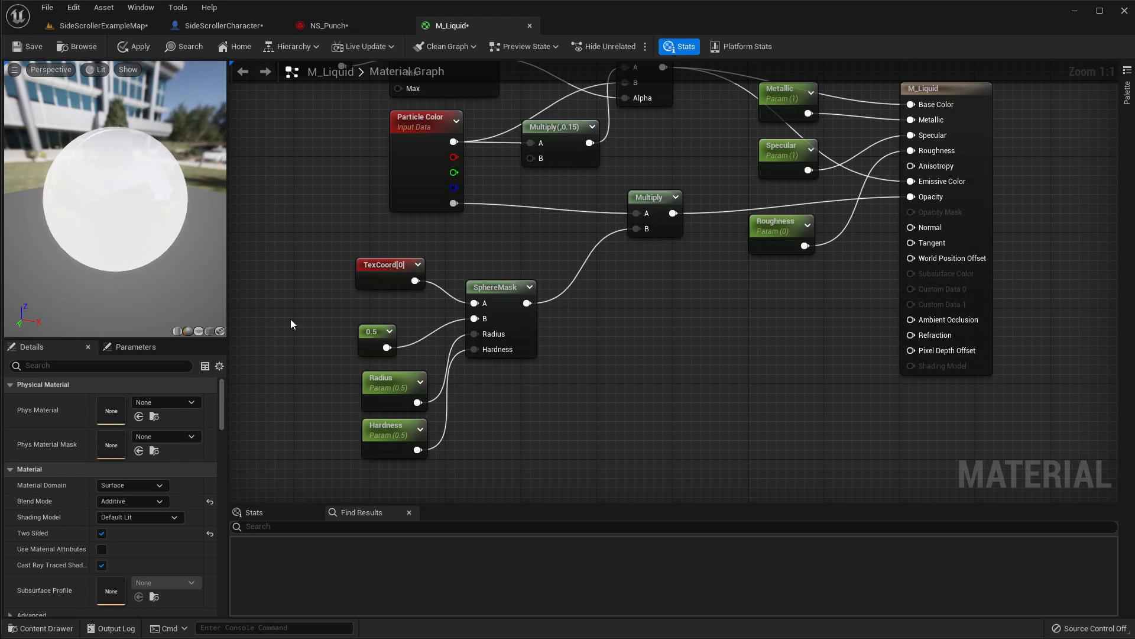
pyautogui.moveTo(115, 199); pyautogui.dragTo(185, 211)
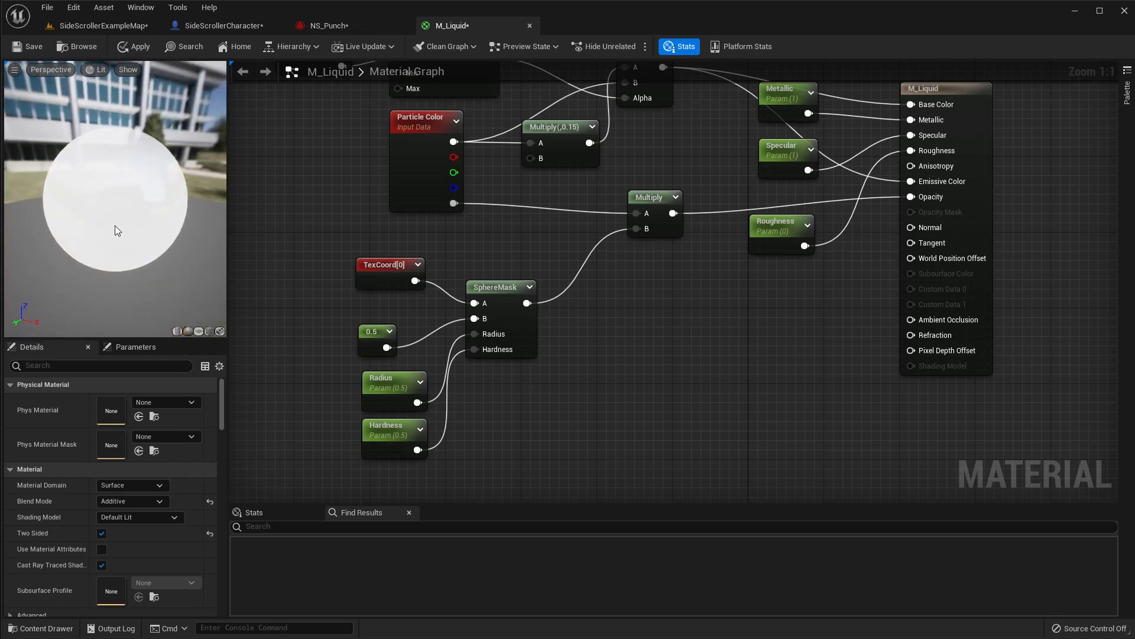
pyautogui.moveTo(115, 231); pyautogui.dragTo(92, 157)
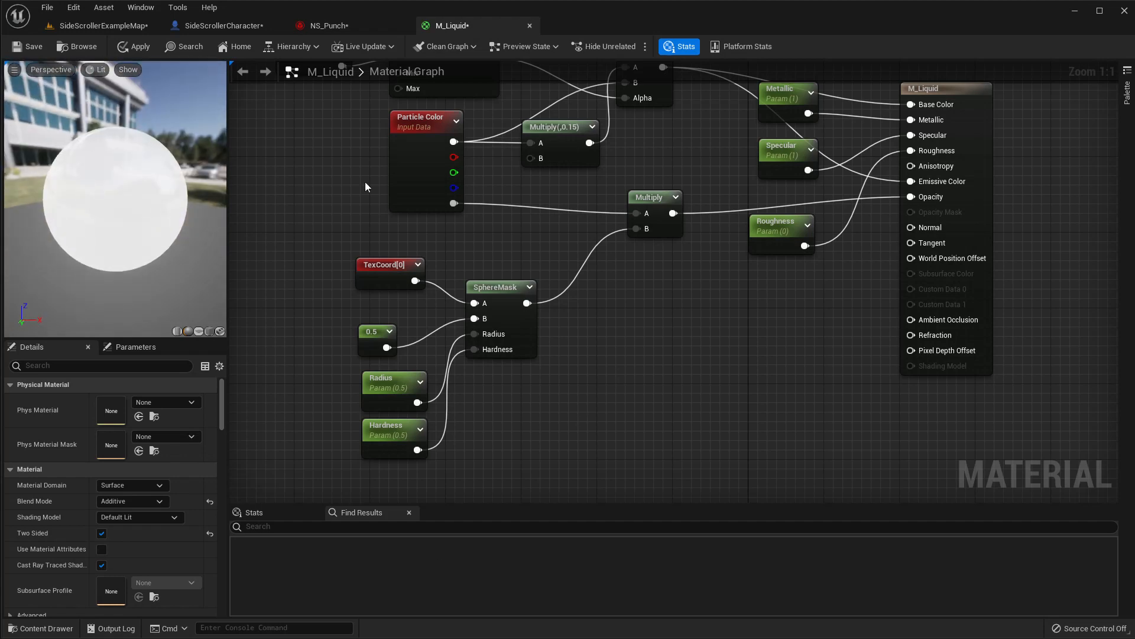
# - Search the level editor's project Content folder for "normal" assets and look over the available normal maps
pyautogui.click(92, 29)
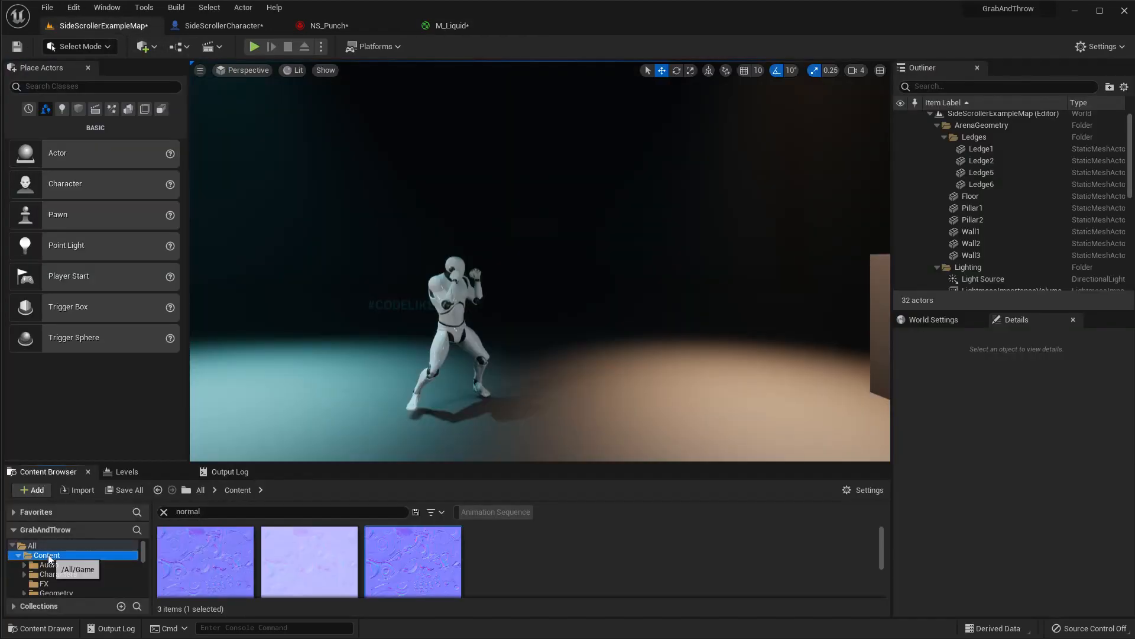
pyautogui.moveTo(267, 542)
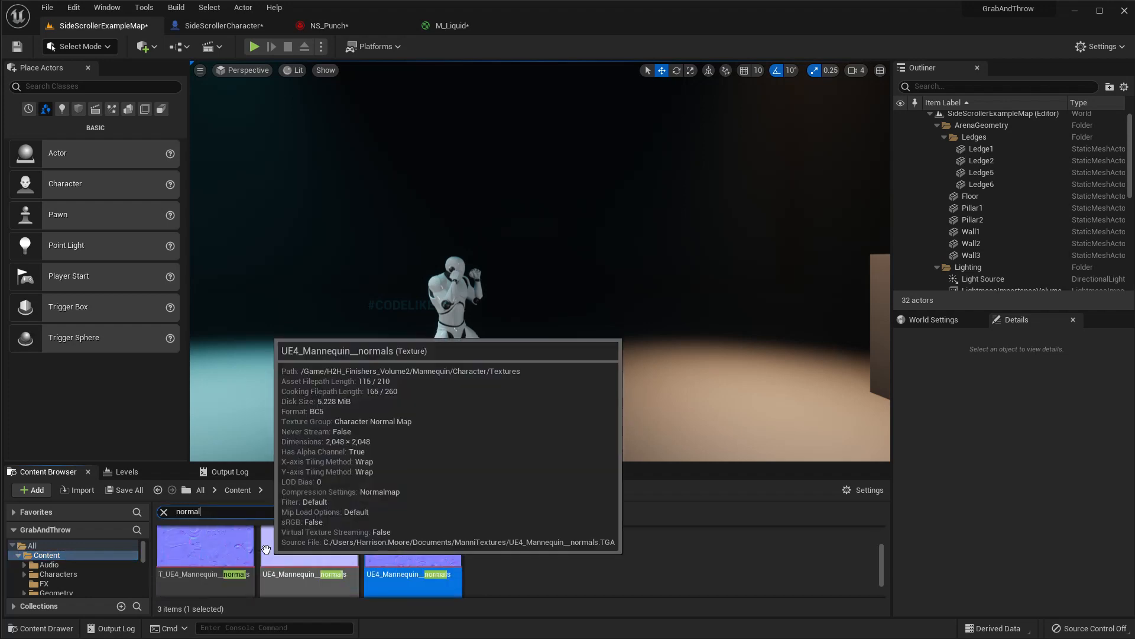
pyautogui.write('normal')
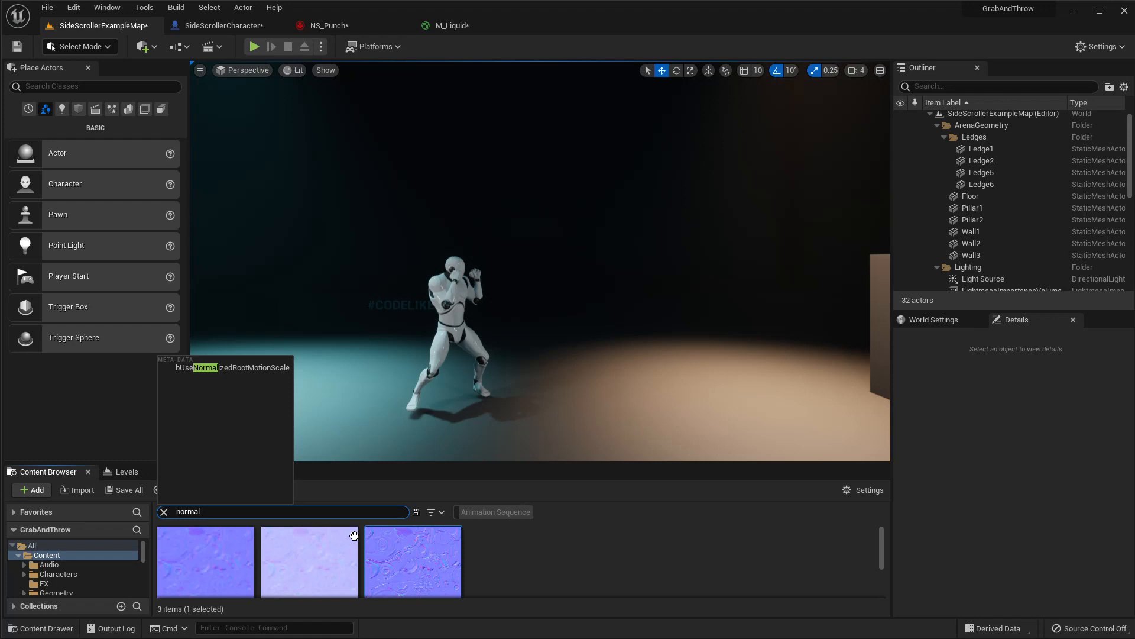
pyautogui.scroll(-5, 83, 571)
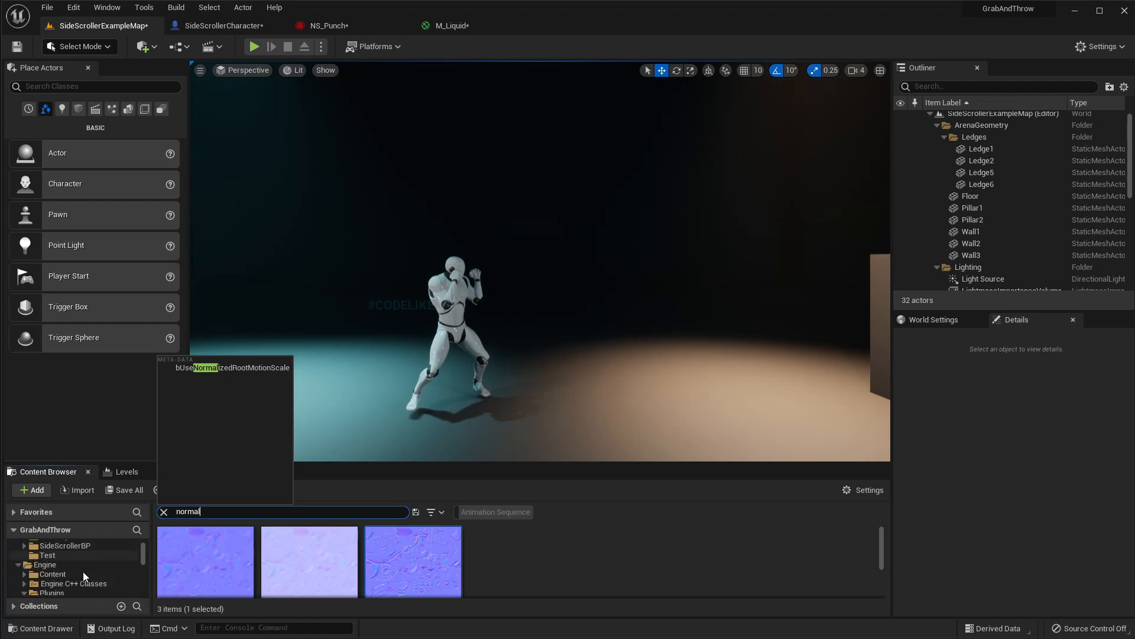
# - Extend the "normal" search to the Engine folder, enlarge the asset browser area and look through the results for a normal map
pyautogui.click(45, 564)
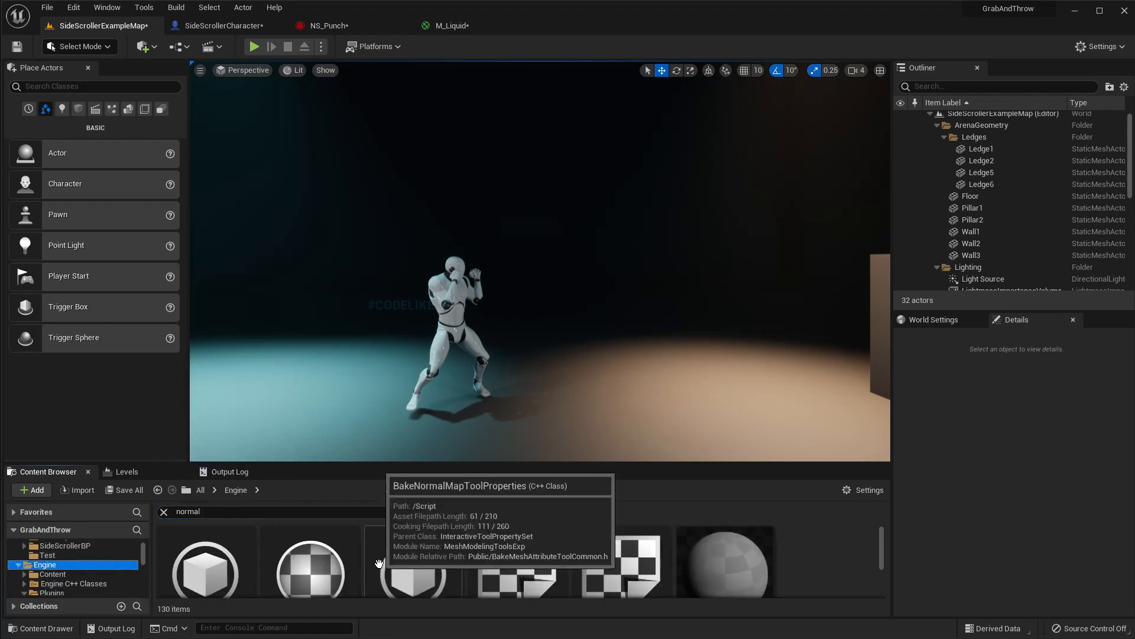
pyautogui.scroll(-1, 378, 564)
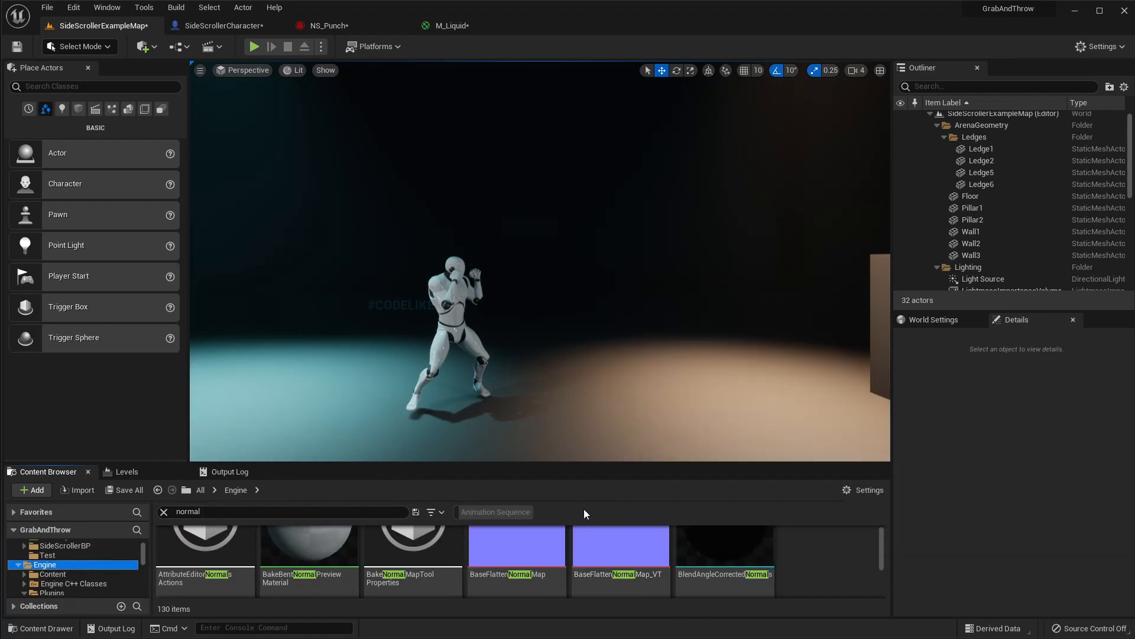
pyautogui.moveTo(558, 463); pyautogui.dragTo(550, 338)
pyautogui.keyDown('ctrl'); pyautogui.scroll(-2, 578, 490); pyautogui.keyUp('ctrl')
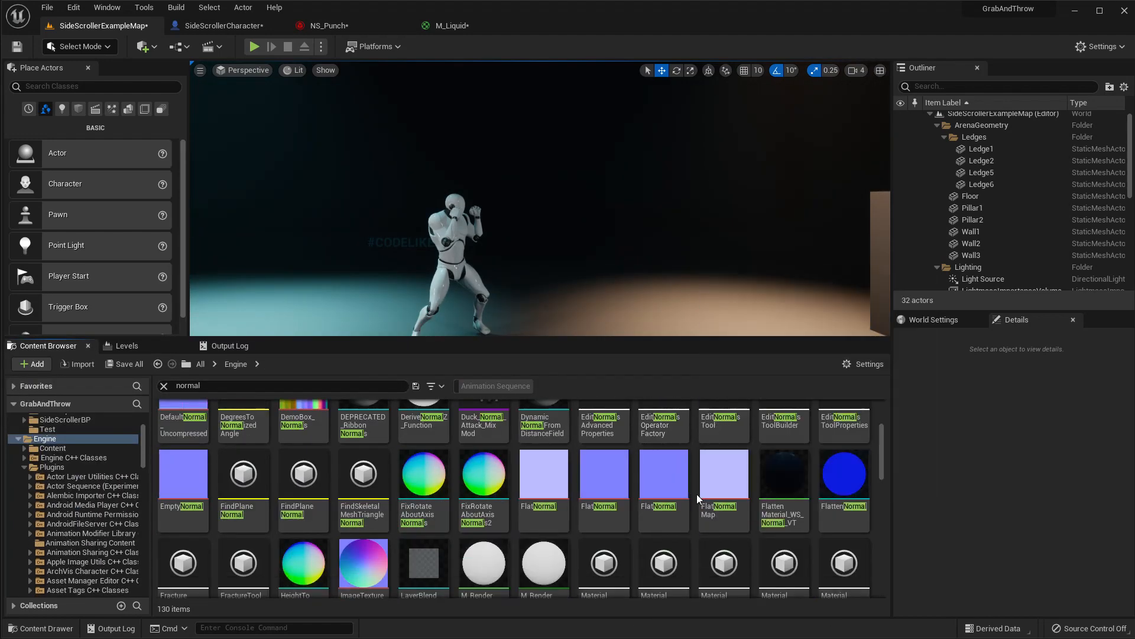
pyautogui.scroll(-2, 716, 501)
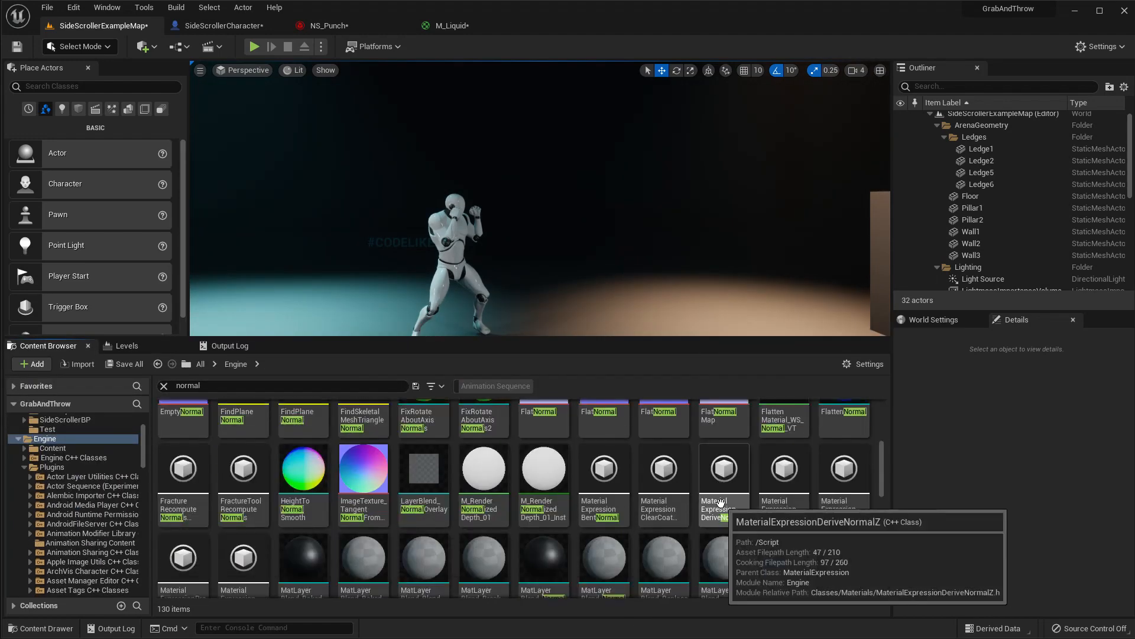
pyautogui.scroll(3, 720, 501)
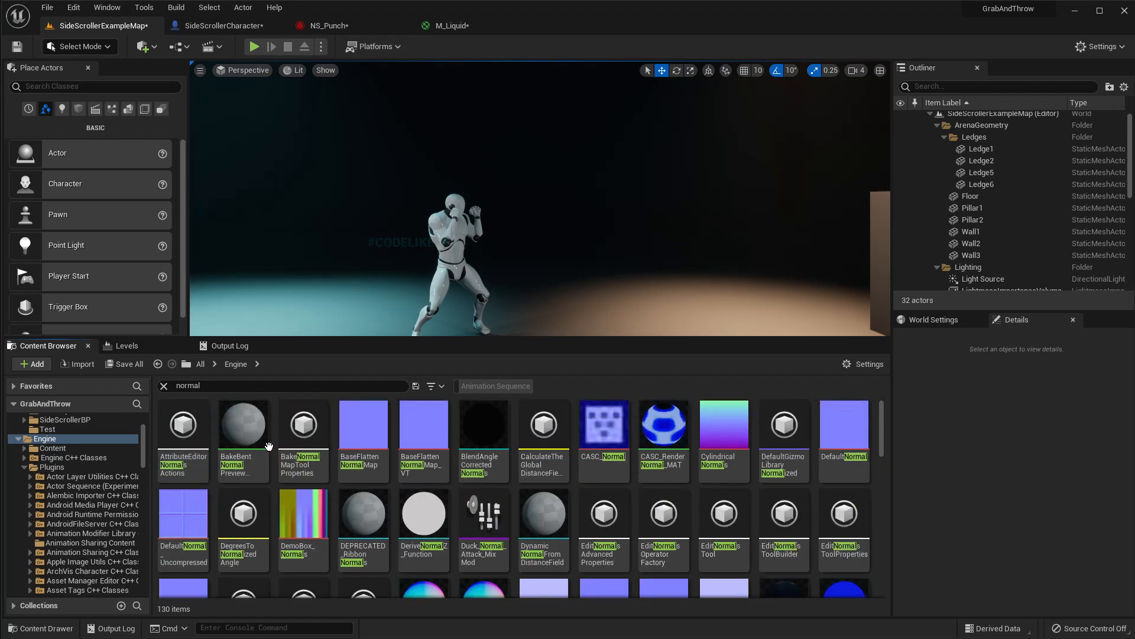
pyautogui.scroll(5, 87, 481)
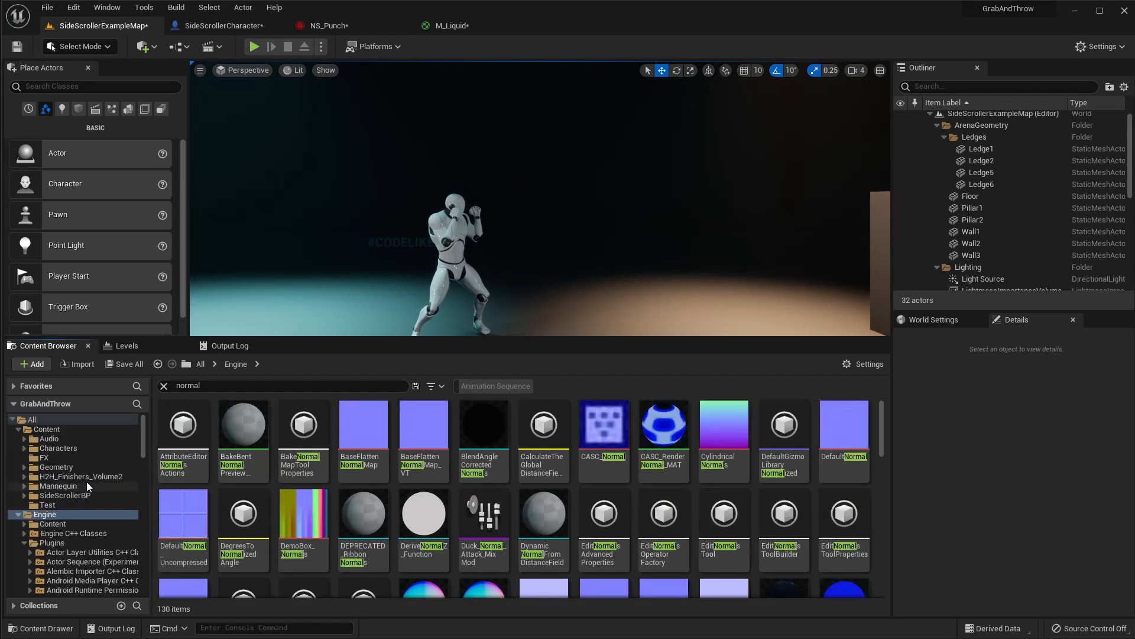
# - Open the DefaultNormal engine texture to examine its surface pattern, and close it again
pyautogui.click(856, 427)
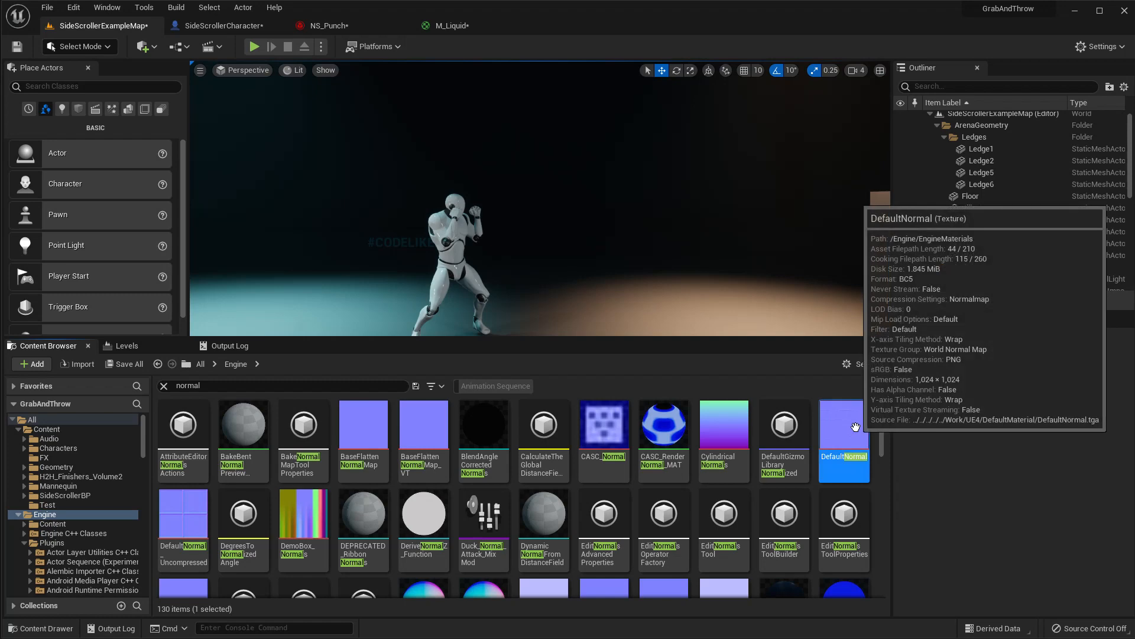
pyautogui.doubleClick(855, 427)
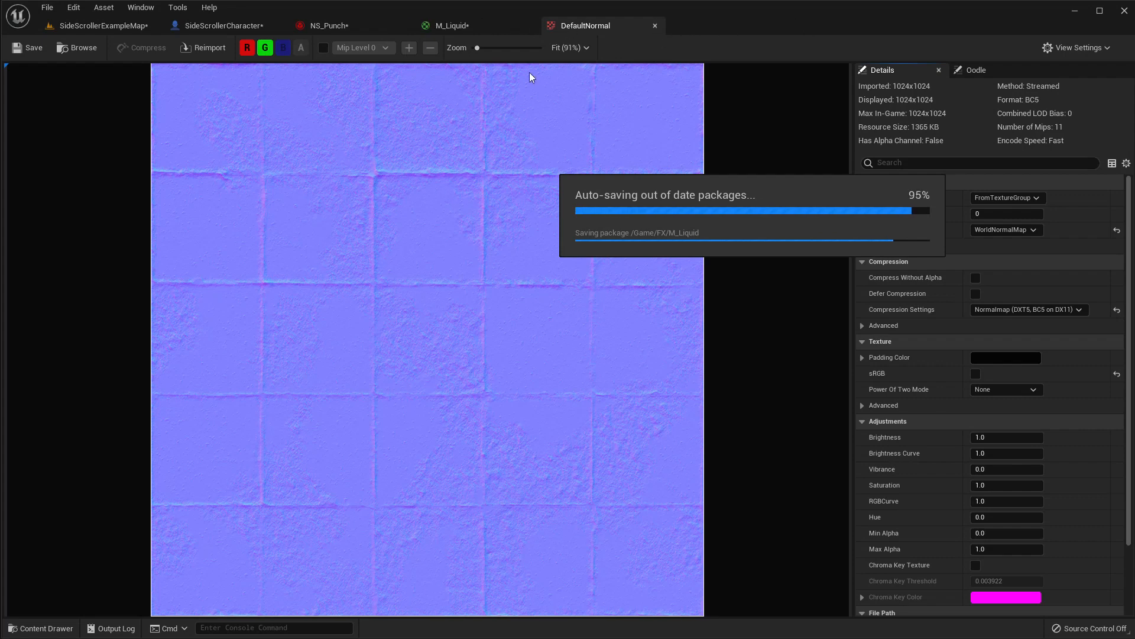
pyautogui.click(655, 26)
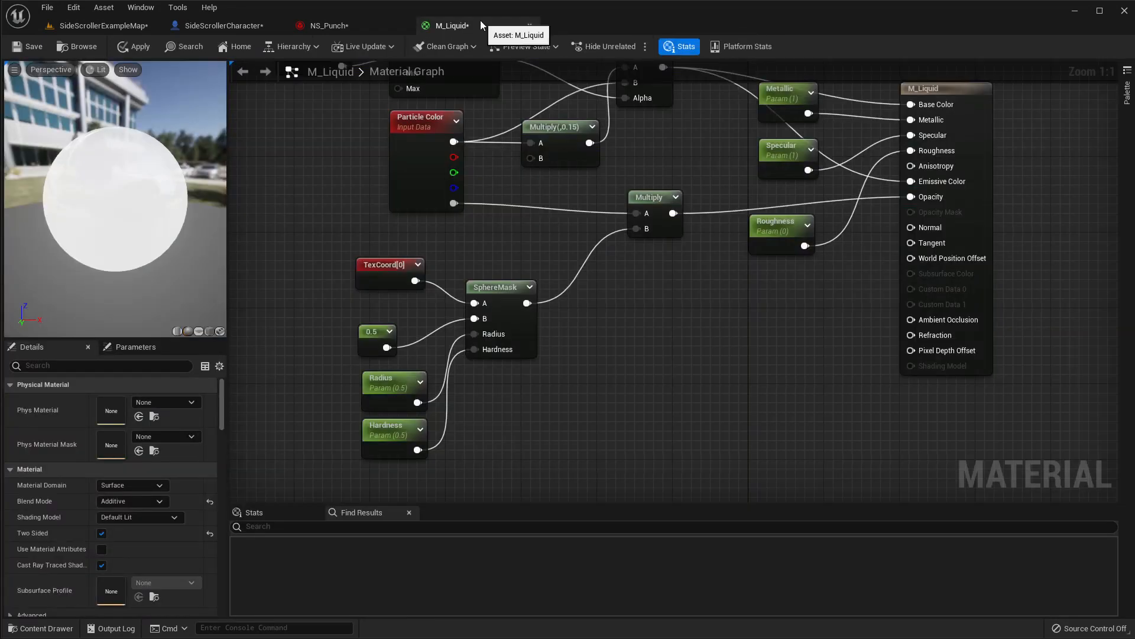
# - Add the project's T_UE4_Mannequin__normals texture to the M_Liquid graph and connect its RGB output to the Normal input
pyautogui.click(105, 23)
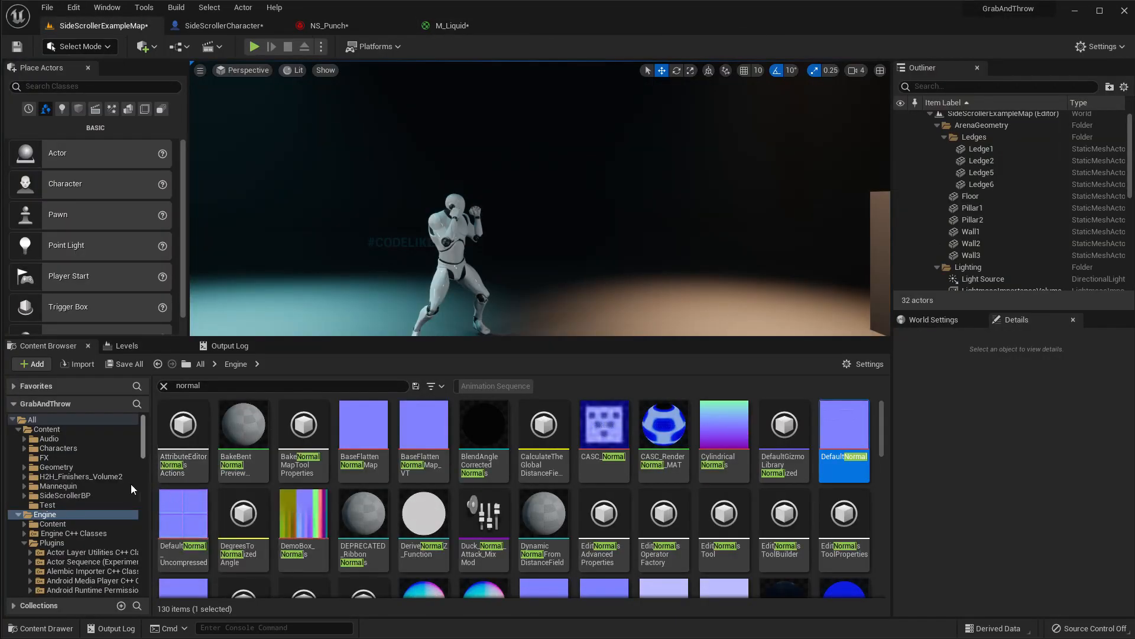
pyautogui.click(59, 425)
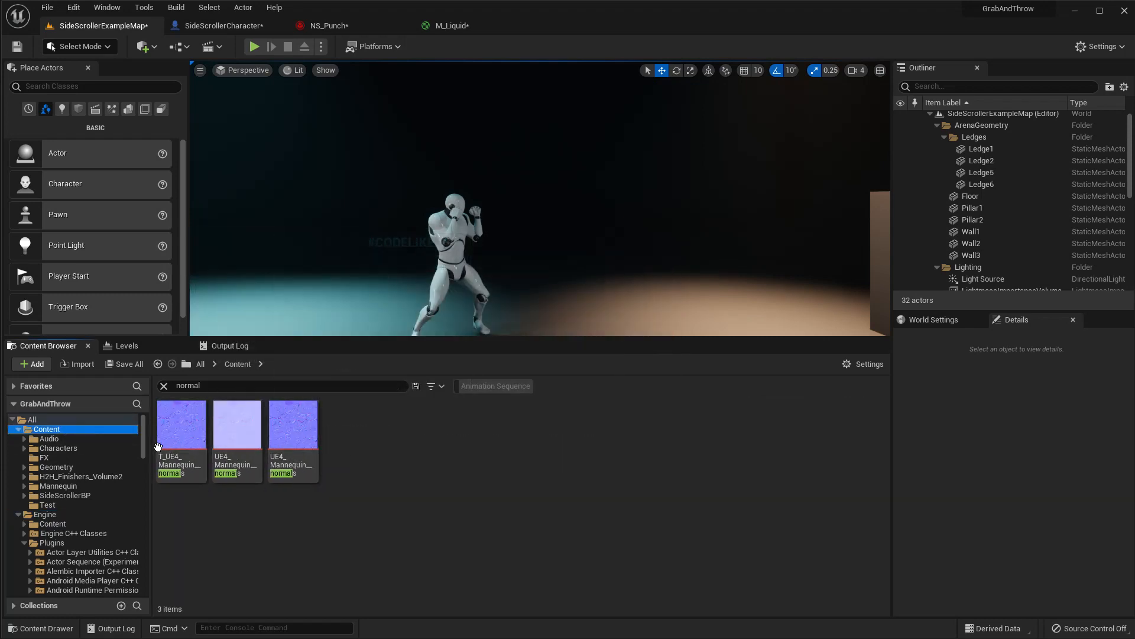
pyautogui.moveTo(180, 438); pyautogui.dragTo(641, 355)
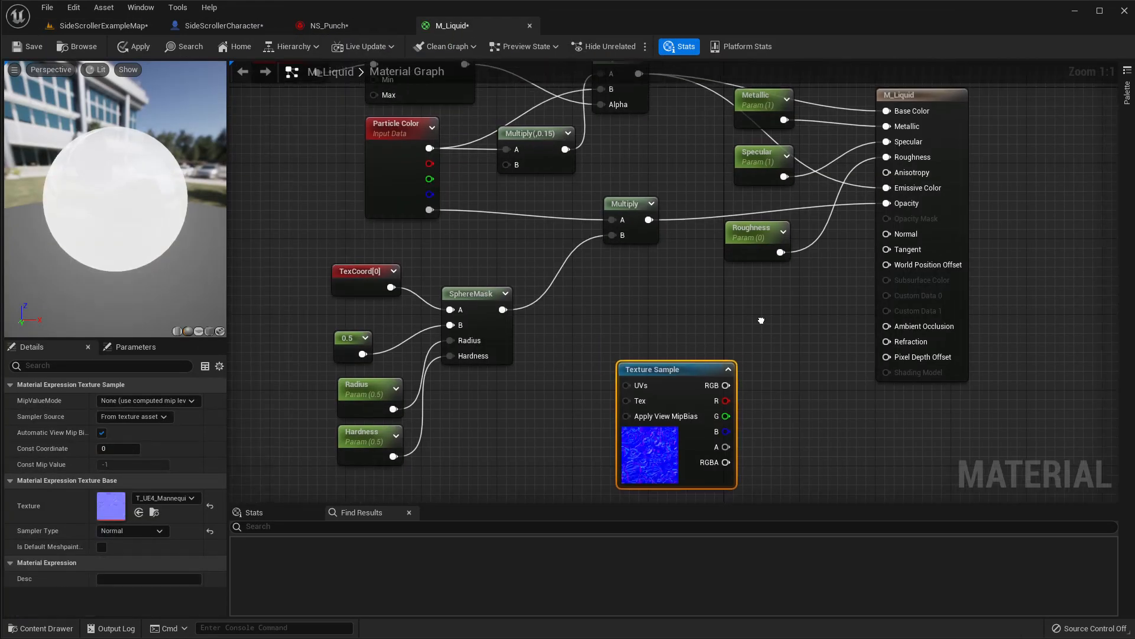
pyautogui.moveTo(135, 191); pyautogui.dragTo(163, 192)
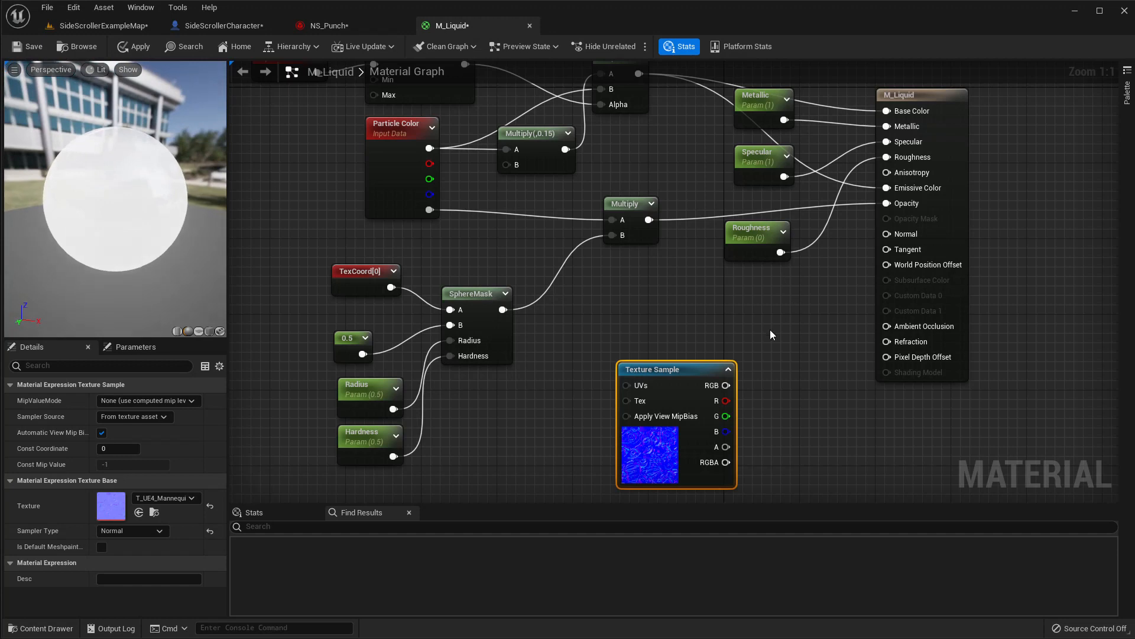
pyautogui.moveTo(726, 385); pyautogui.dragTo(886, 234)
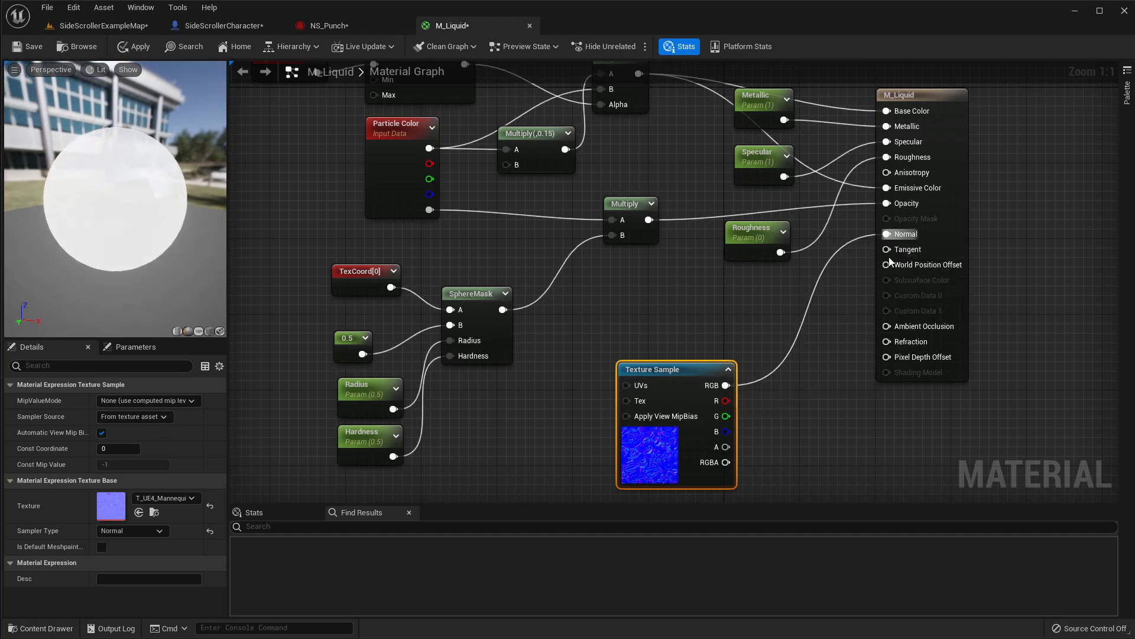
# - Inspect the preview sphere with the normal map connected and apply the M_Liquid material changes
pyautogui.moveTo(190, 234); pyautogui.dragTo(222, 234)
pyautogui.moveTo(135, 192); pyautogui.dragTo(193, 215)
pyautogui.scroll(4, 135, 193)
pyautogui.scroll(-5, 193, 217)
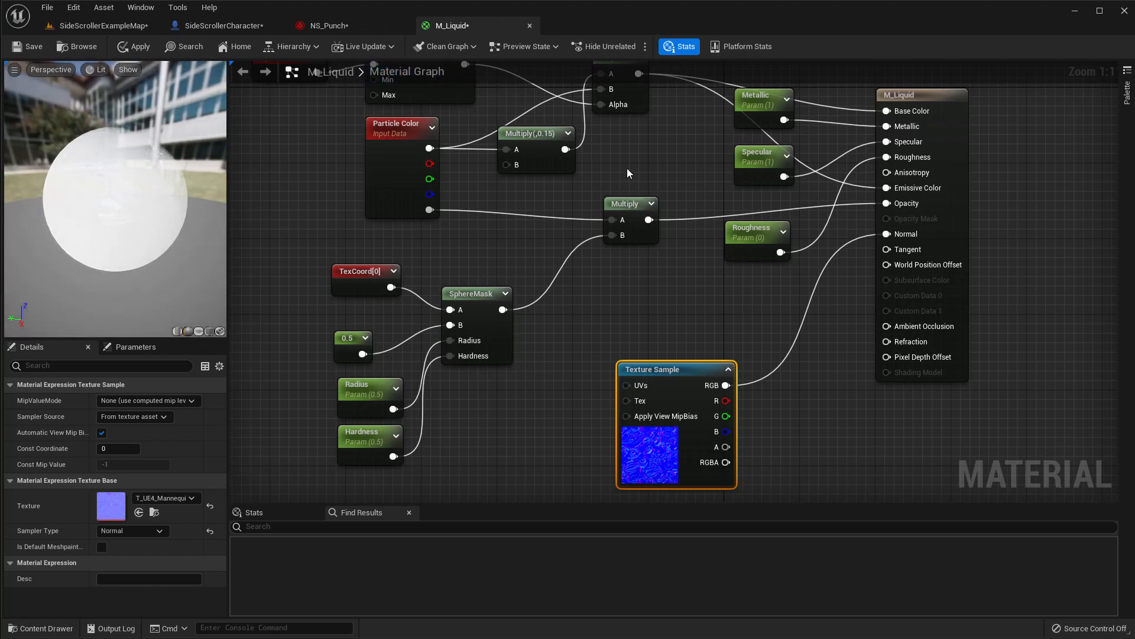
pyautogui.moveTo(627, 168); pyautogui.dragTo(617, 278, button='right')
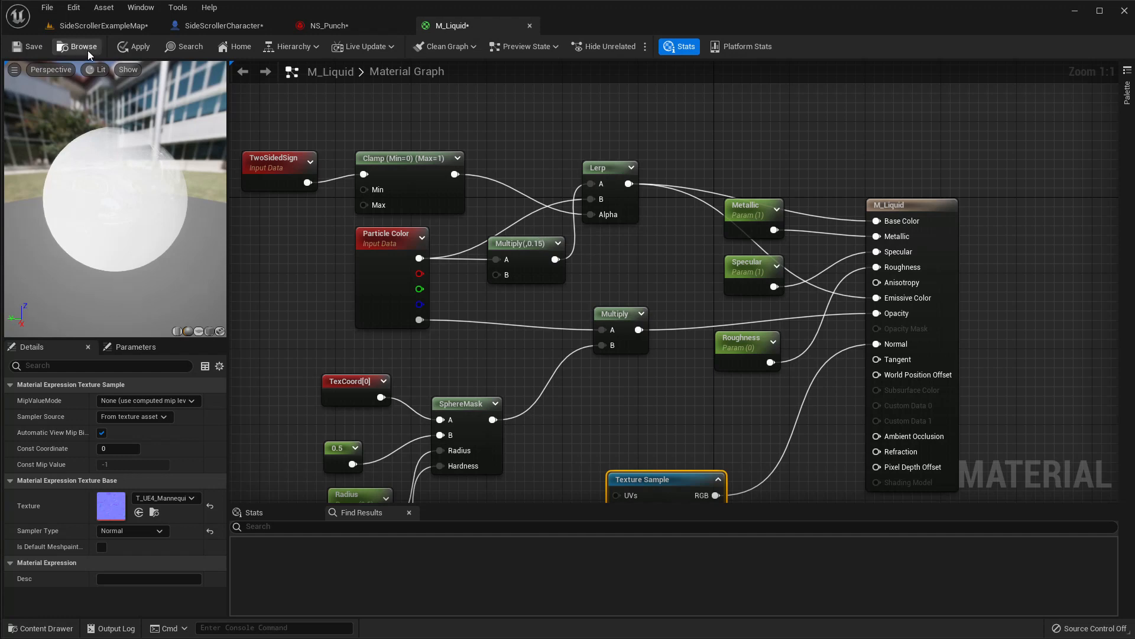
pyautogui.click(130, 46)
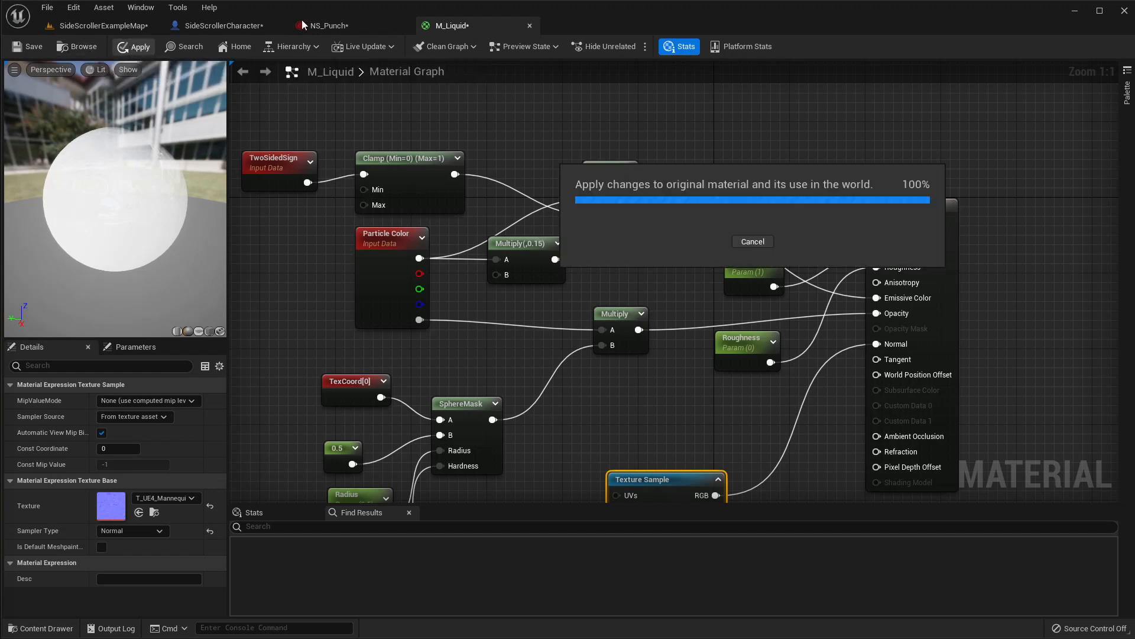
# - Locate the M_Liquid asset and assign it as the material of the BloodDrops Sprite Renderer in NS_Punch
pyautogui.click(89, 46)
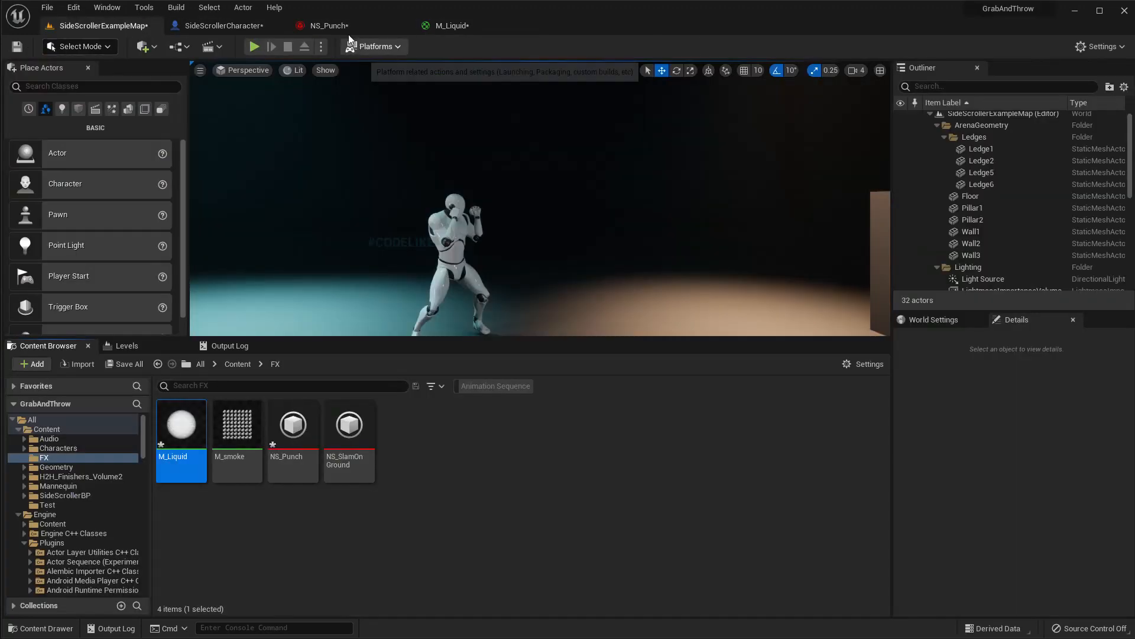
pyautogui.click(353, 26)
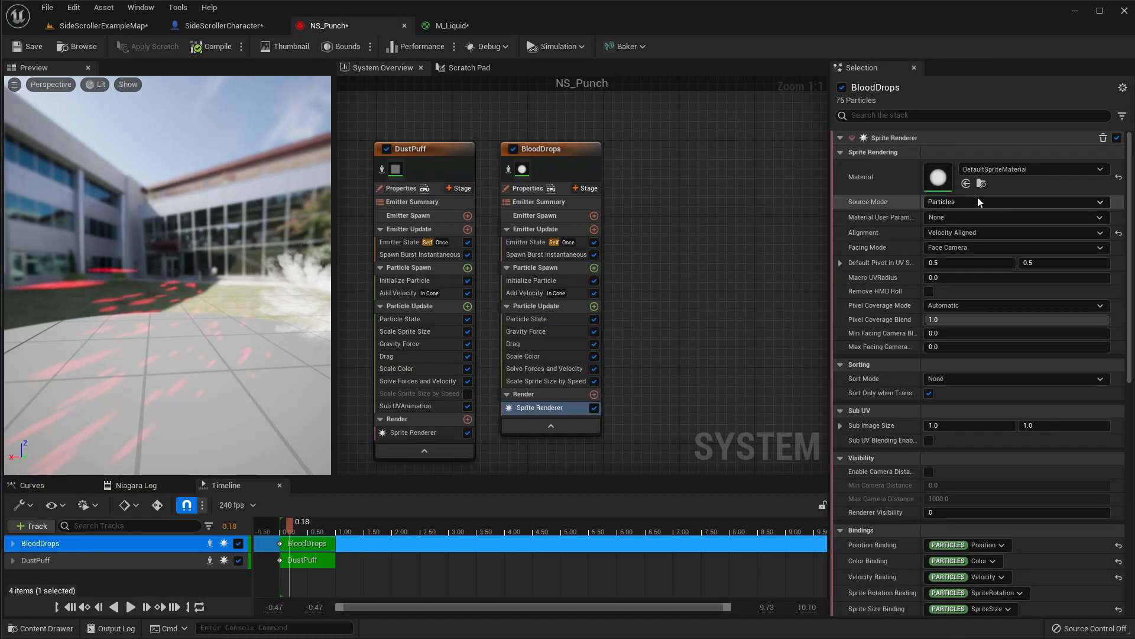
pyautogui.click(966, 183)
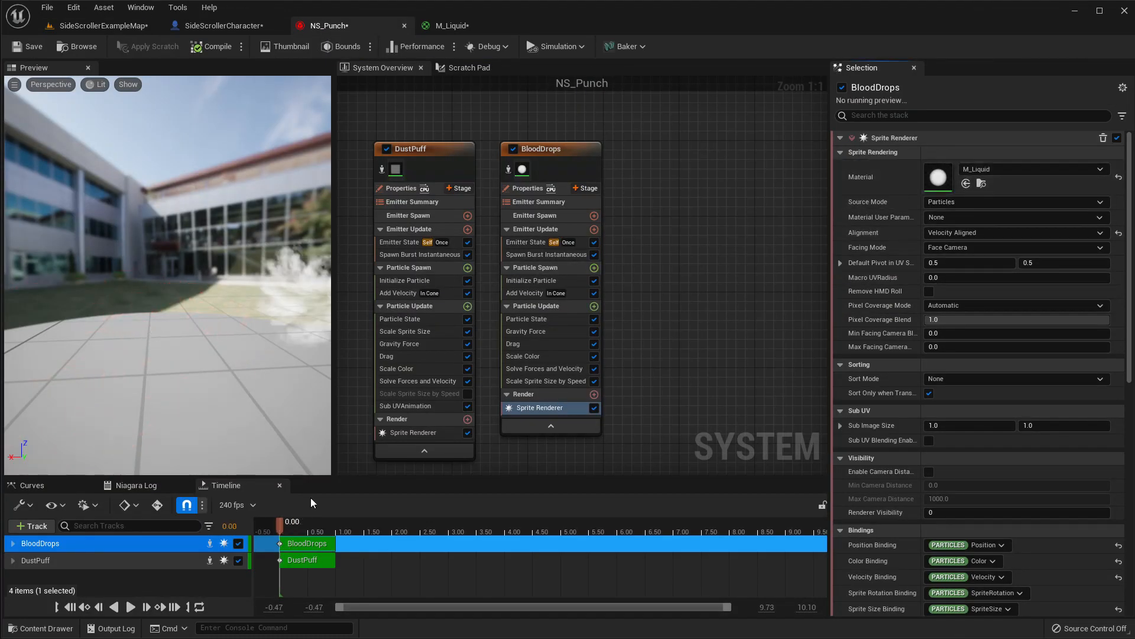
# - Scrub the NS_Punch timeline between about 0.10 and 0.50 and examine the blood drops from different camera positions
pyautogui.moveTo(343, 525); pyautogui.dragTo(294, 523)
pyautogui.moveTo(154, 324)
pyautogui.mouseDown(button='middle')
pyautogui.moveTo(168, 345)
pyautogui.moveTo(172, 332)
pyautogui.mouseUp(button='middle')
pyautogui.press('a')
pyautogui.press('w')
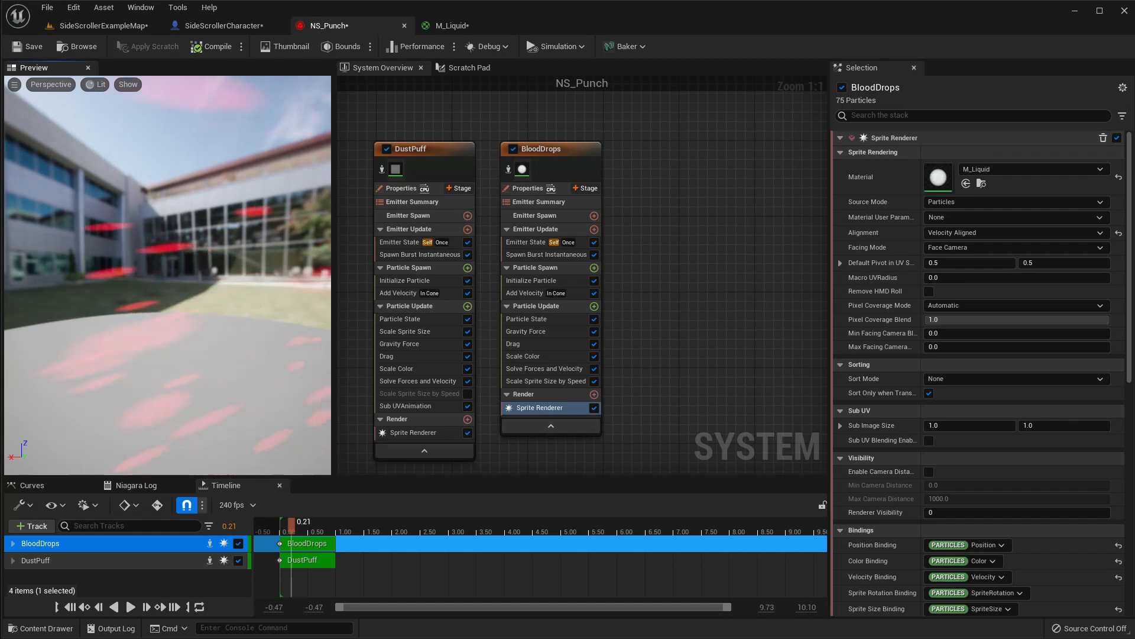
pyautogui.moveTo(291, 523); pyautogui.dragTo(305, 523)
pyautogui.moveTo(231, 399); pyautogui.dragTo(237, 363, button='middle')
pyautogui.scroll(-5, 225, 370)
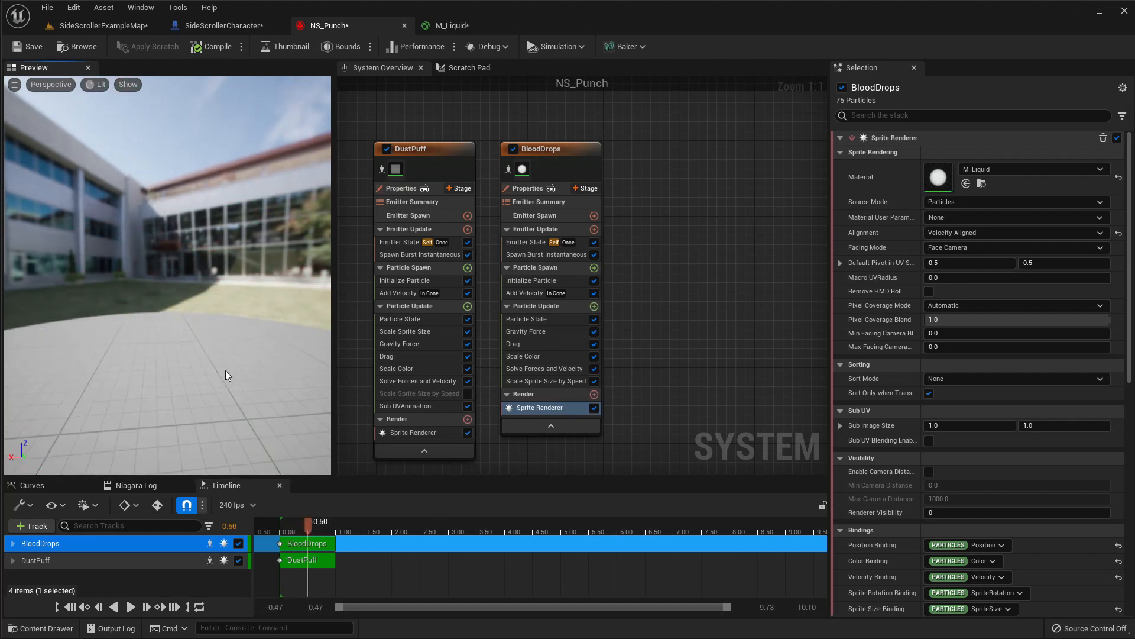
pyautogui.moveTo(308, 523); pyautogui.dragTo(299, 523)
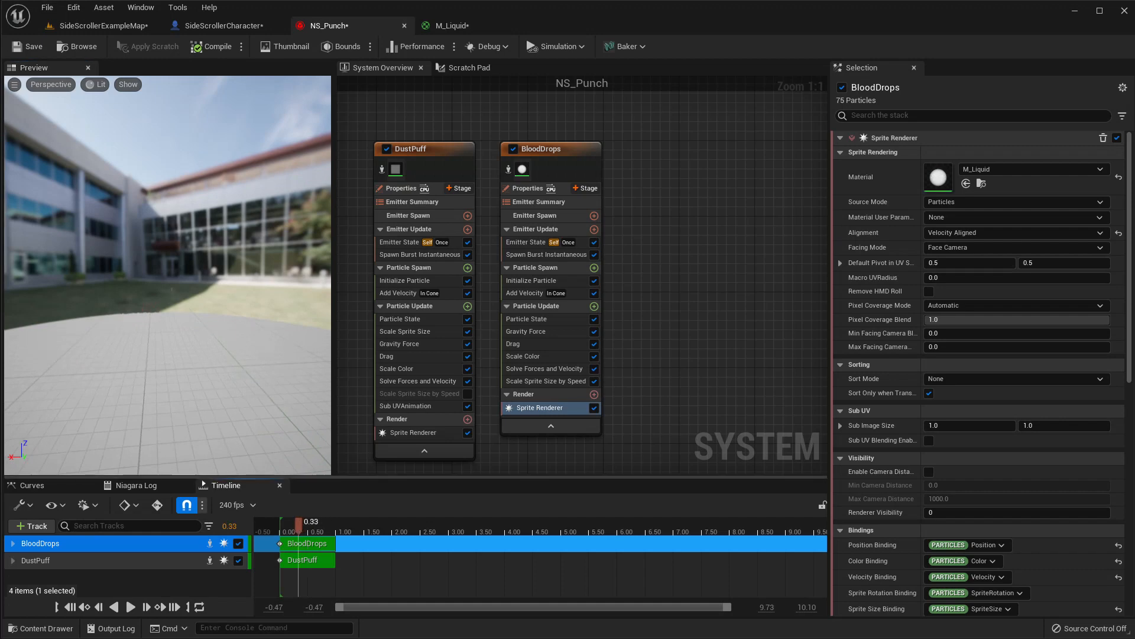
pyautogui.moveTo(248, 384); pyautogui.dragTo(180, 322, button='right')
pyautogui.moveTo(180, 322); pyautogui.dragTo(178, 293, button='middle')
pyautogui.moveTo(178, 293); pyautogui.dragTo(179, 320, button='right')
pyautogui.moveTo(300, 521); pyautogui.dragTo(286, 522)
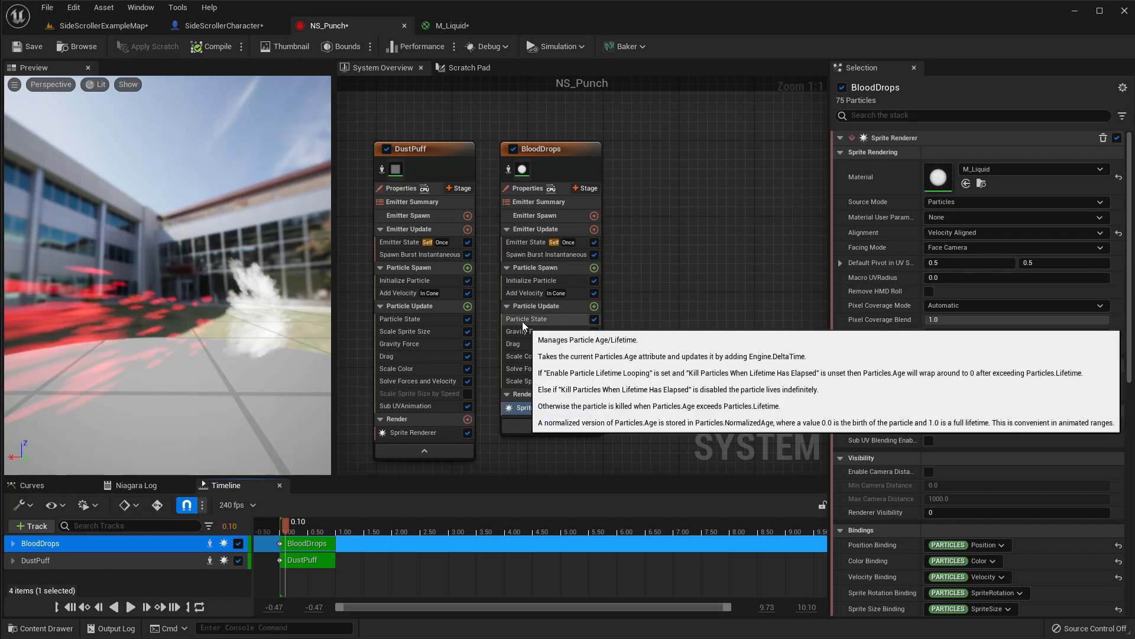
# - Darken the red BloodDrops color in Initialize Particle to a brightness value of about 0.18 and check it in the preview
pyautogui.click(523, 282)
pyautogui.click(945, 249)
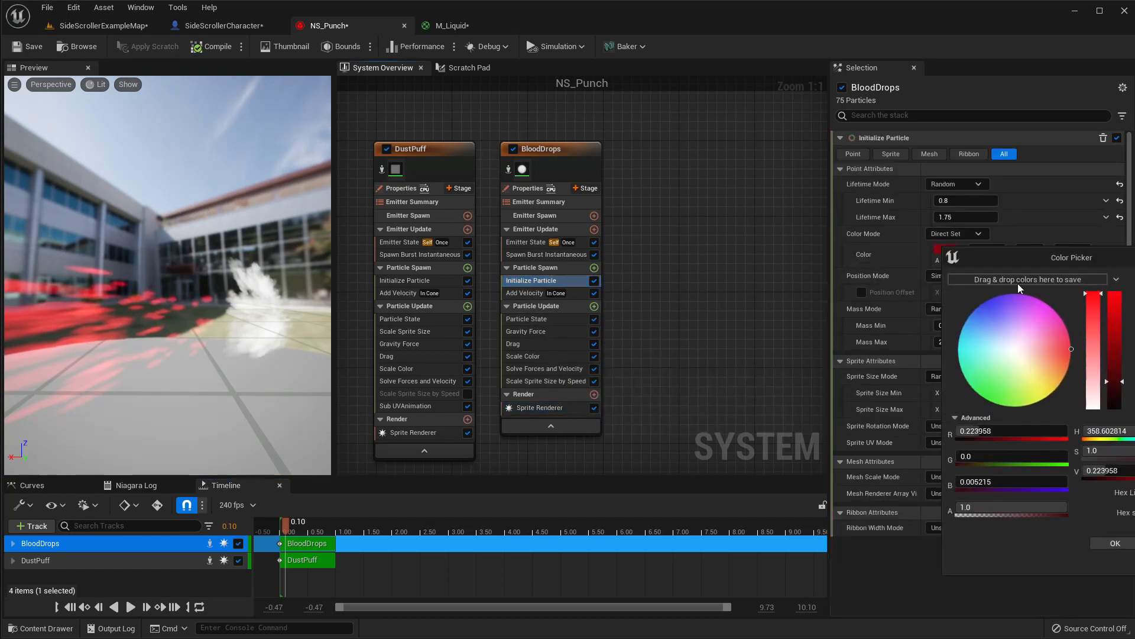
pyautogui.moveTo(1124, 405); pyautogui.dragTo(1124, 397)
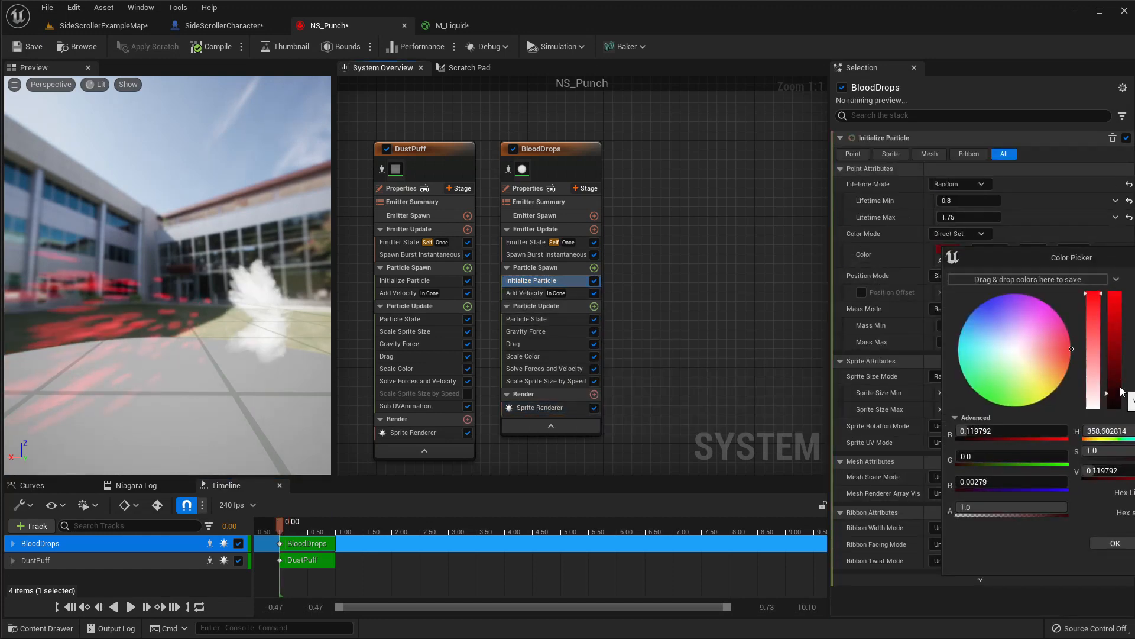
pyautogui.click(1121, 388)
pyautogui.moveTo(146, 289); pyautogui.dragTo(160, 319)
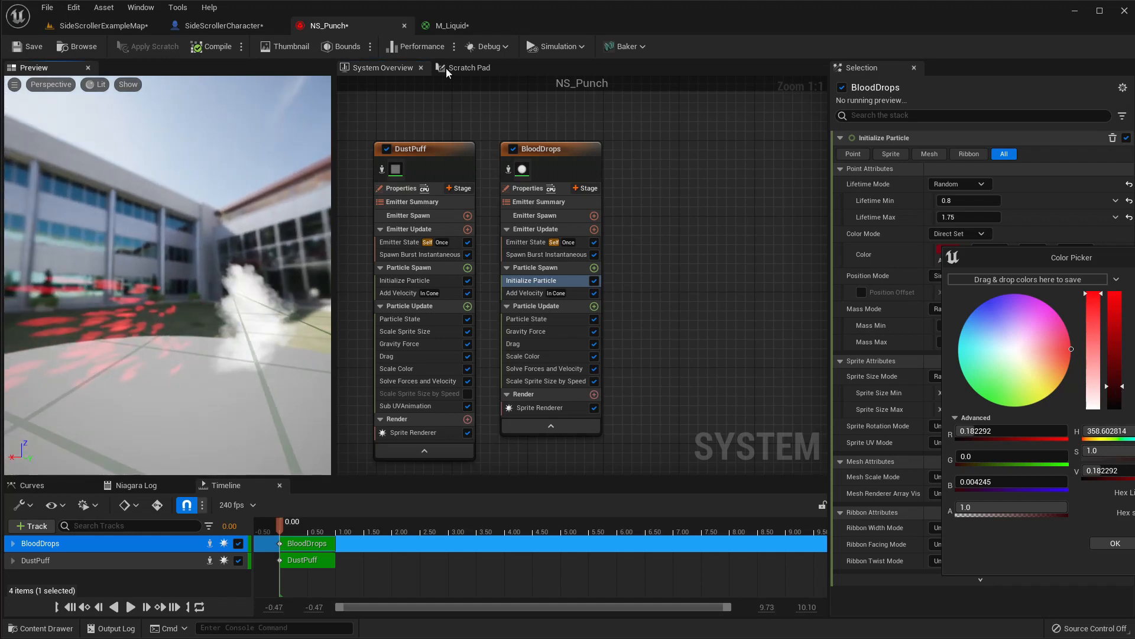
# - In M_Liquid, wire the Particle Color RGB to Base Color and, through a reroute node, to Emissive Color in place of the Lerp
pyautogui.click(442, 26)
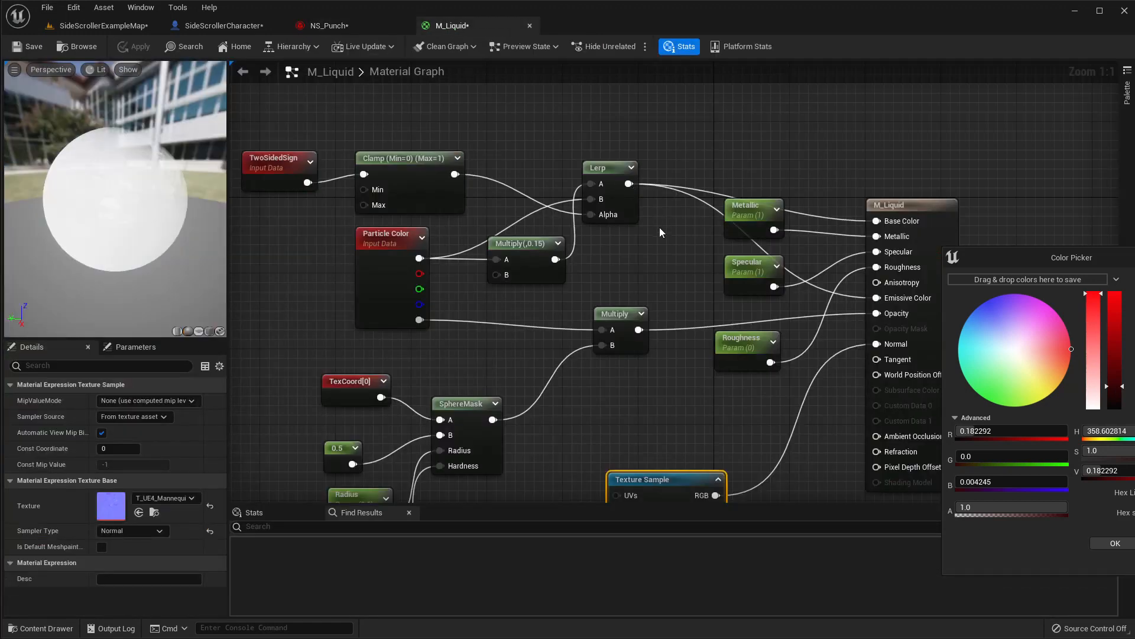
pyautogui.moveTo(661, 232); pyautogui.dragTo(595, 235, button='right')
pyautogui.moveTo(354, 259); pyautogui.dragTo(818, 222)
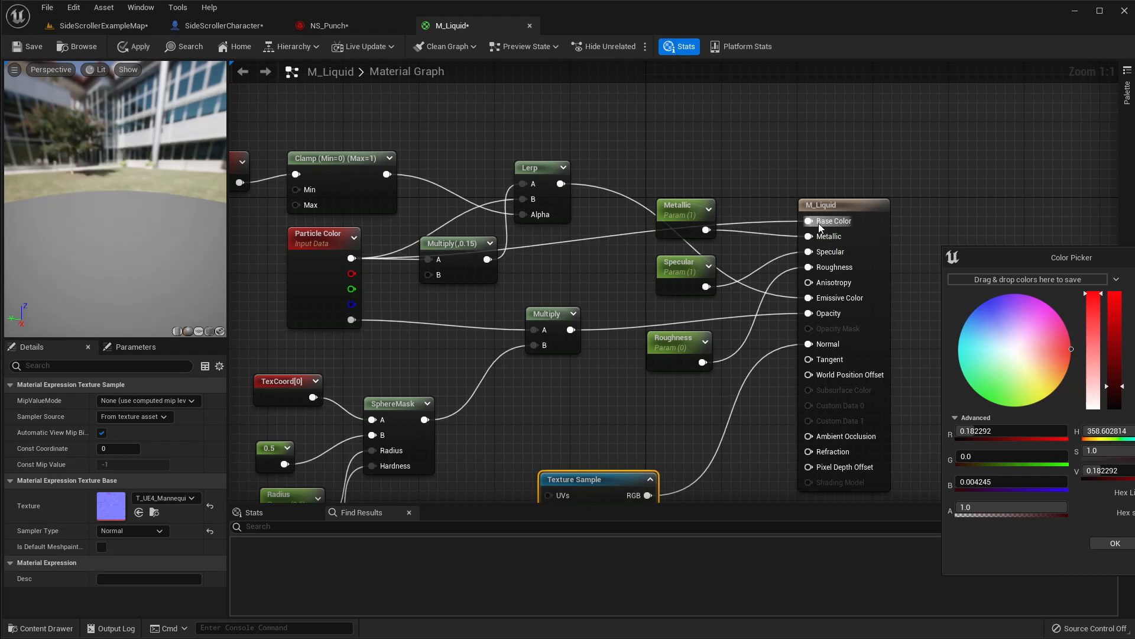
pyautogui.doubleClick(622, 237)
pyautogui.moveTo(619, 237); pyautogui.dragTo(822, 299)
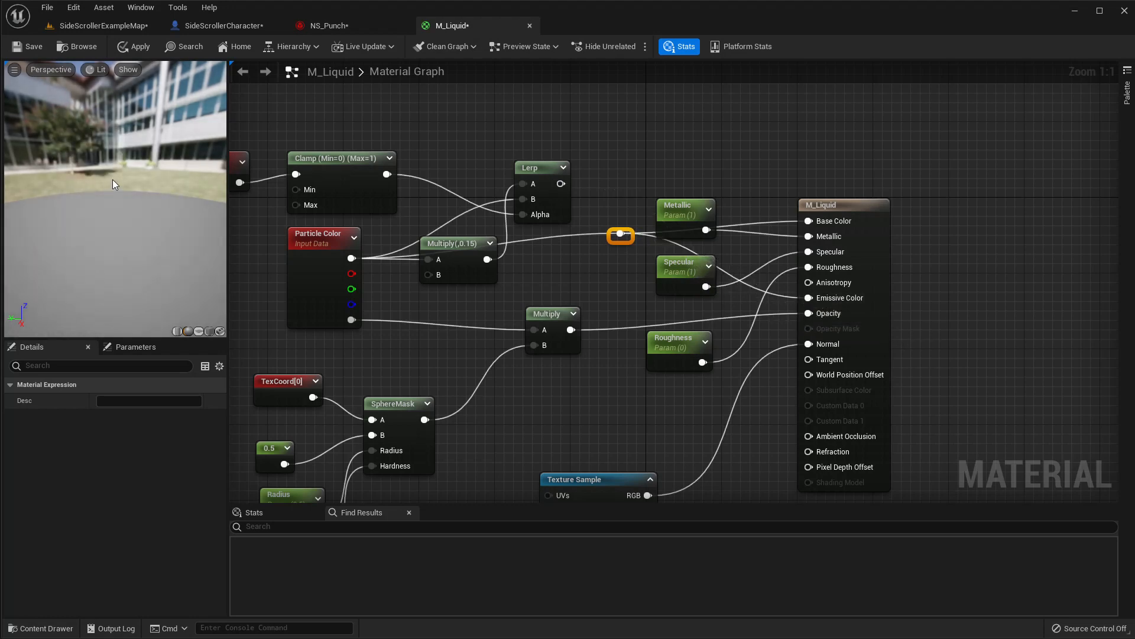
pyautogui.moveTo(112, 179); pyautogui.dragTo(119, 219)
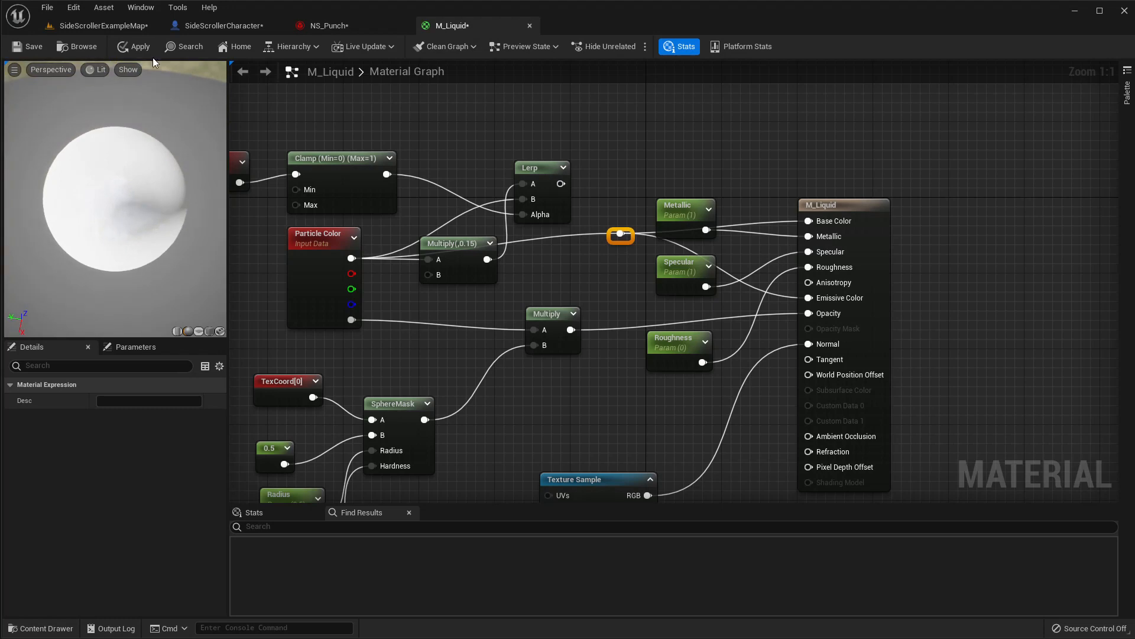
# - Scrub the start of the NS_Punch timeline and examine the blood drops from several camera angles
pyautogui.click(97, 25)
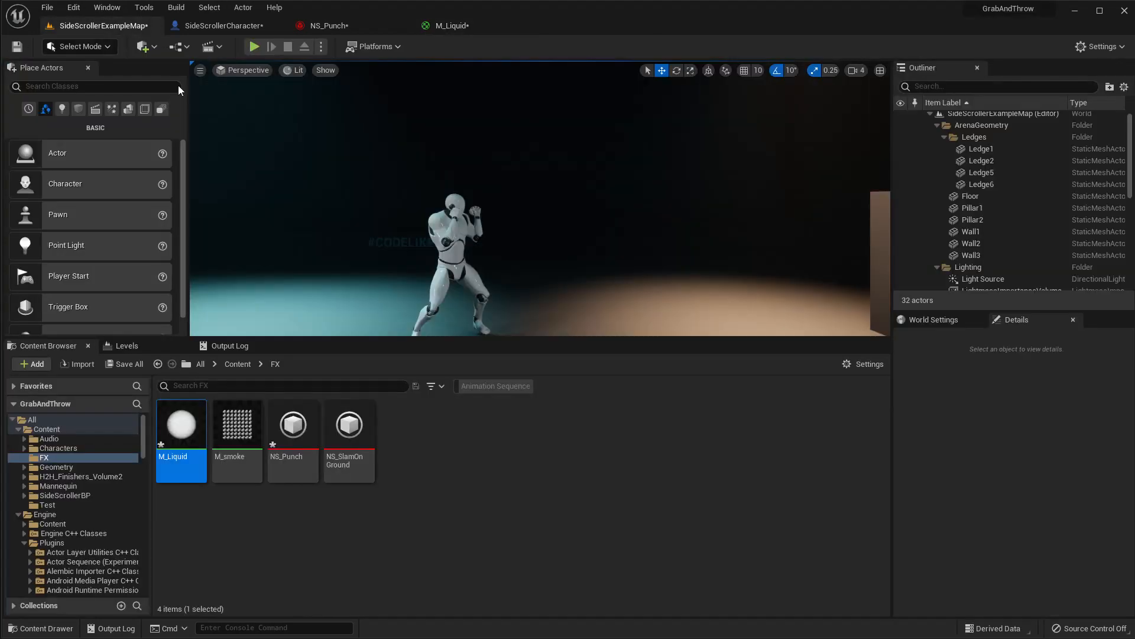
pyautogui.click(323, 24)
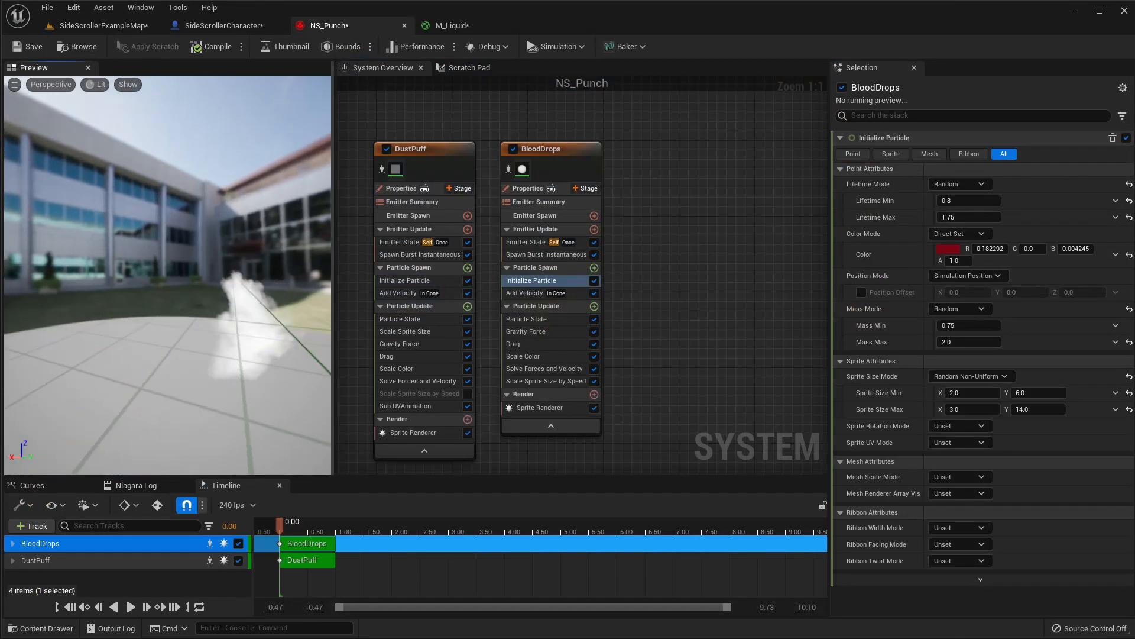
pyautogui.moveTo(354, 529); pyautogui.dragTo(287, 528)
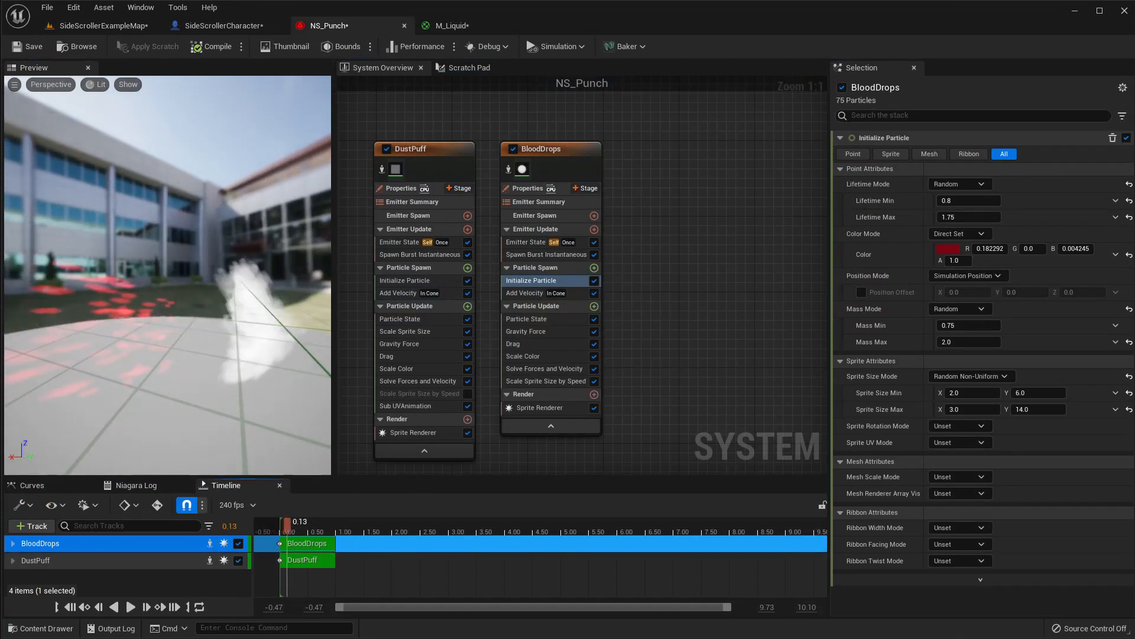
pyautogui.moveTo(189, 355); pyautogui.dragTo(249, 332)
pyautogui.moveTo(178, 296); pyautogui.dragTo(195, 325, button='right')
pyautogui.moveTo(307, 527); pyautogui.dragTo(282, 524)
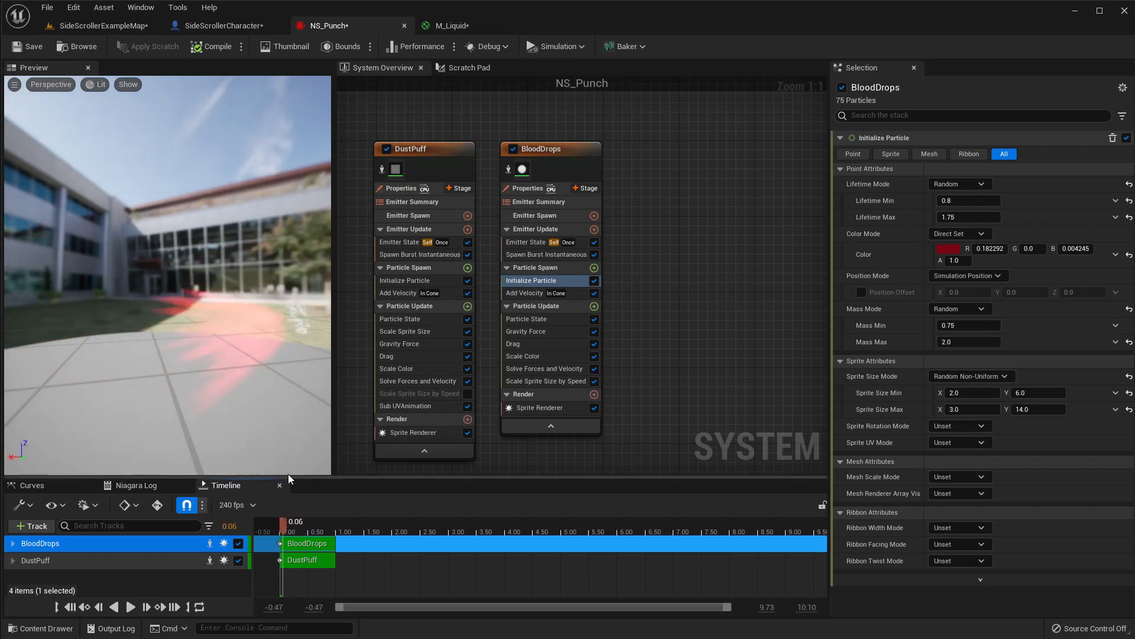
pyautogui.moveTo(261, 349); pyautogui.dragTo(244, 396)
# - Darken the BloodDrops Initialize Particle color to a brightness value of about 0.078 and check it in the preview
pyautogui.click(948, 249)
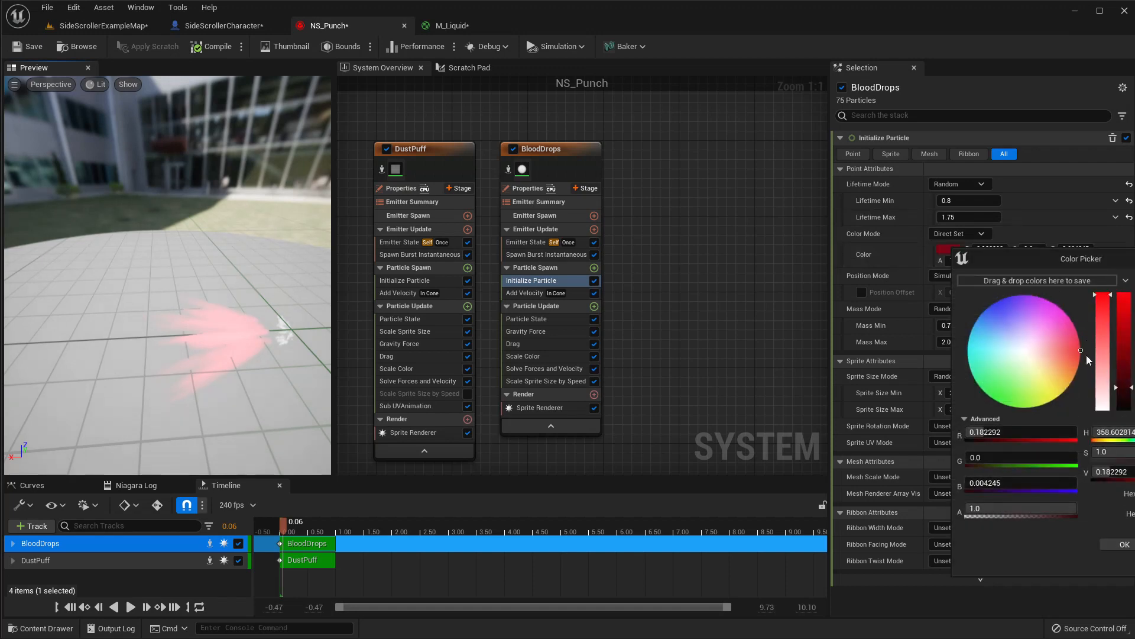
pyautogui.moveTo(1132, 397); pyautogui.dragTo(1131, 400)
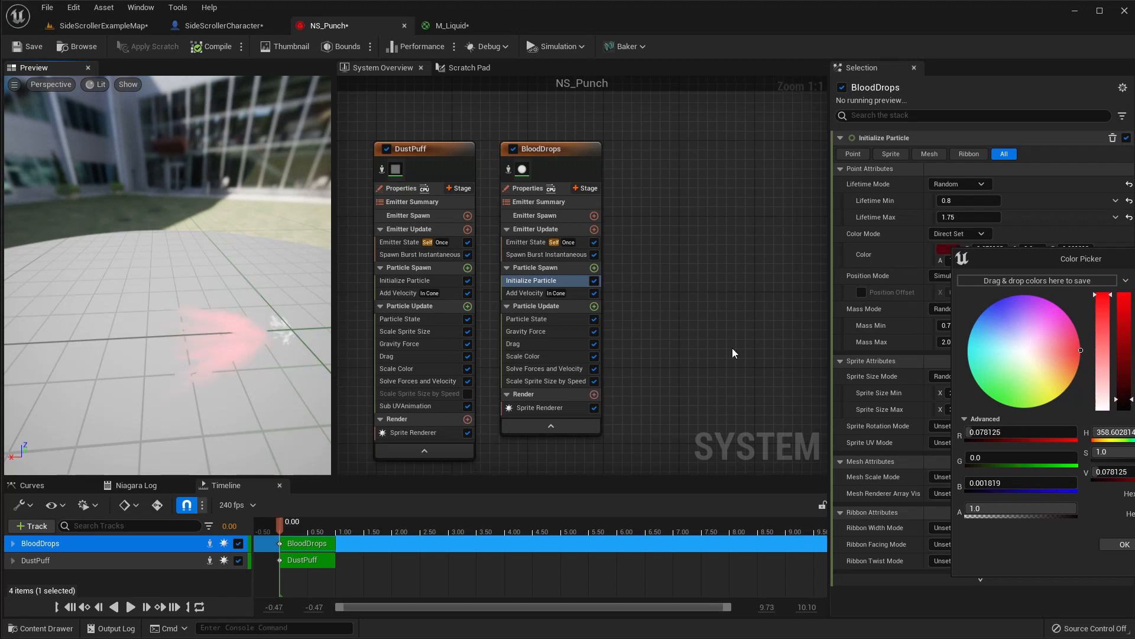
pyautogui.moveTo(278, 289); pyautogui.dragTo(190, 283)
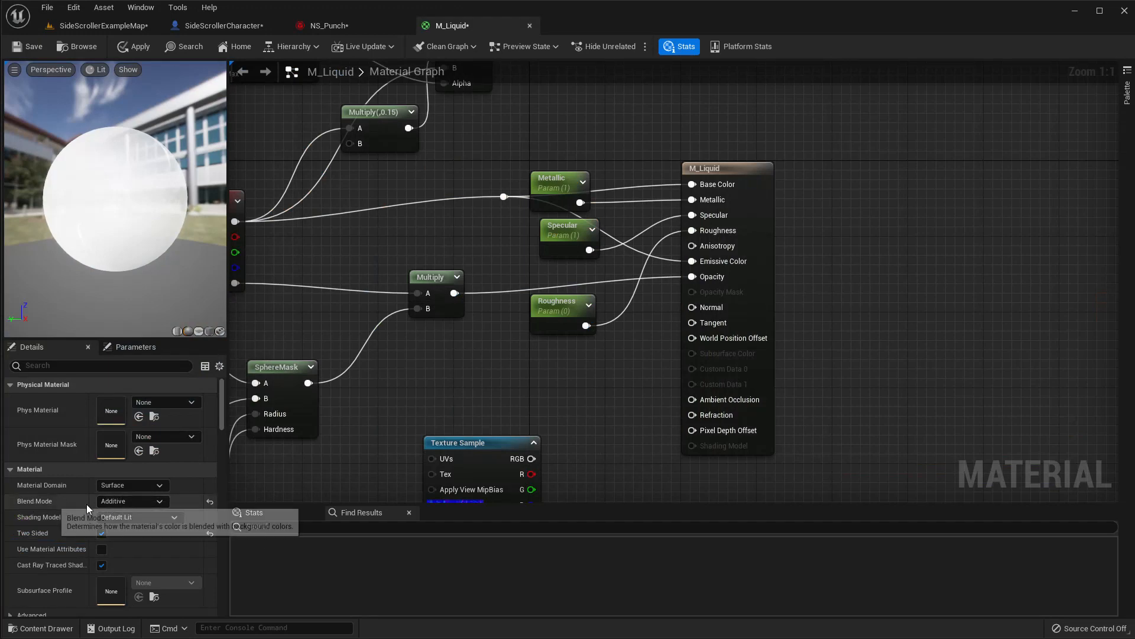
# - Set the M_Liquid blend mode to Translucent and apply the material changes
pyautogui.click(119, 502)
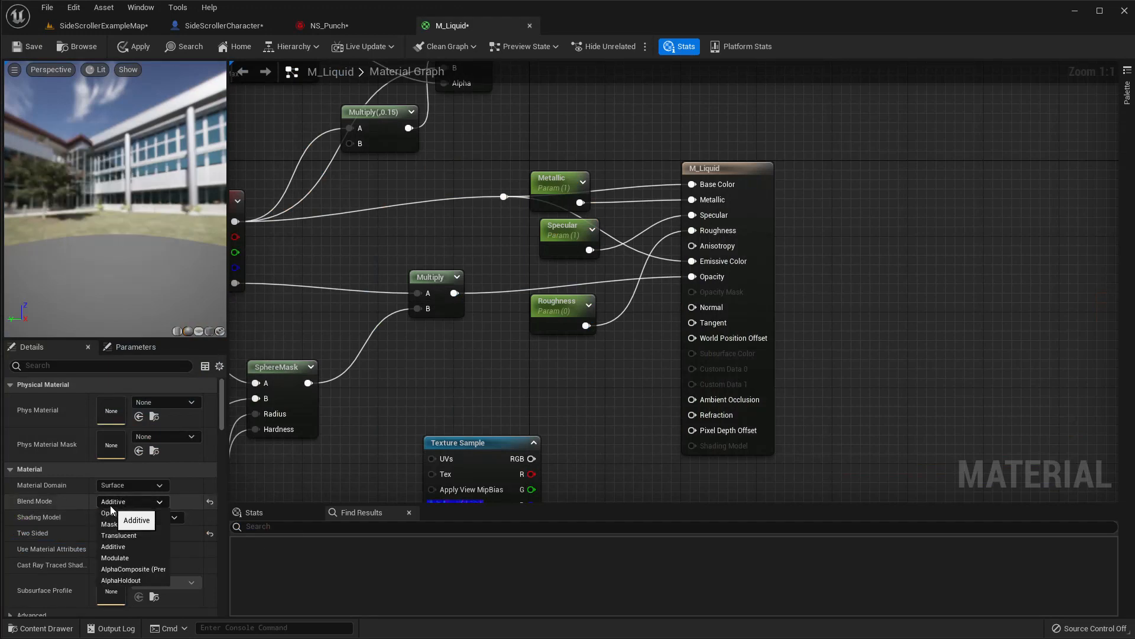
pyautogui.click(126, 536)
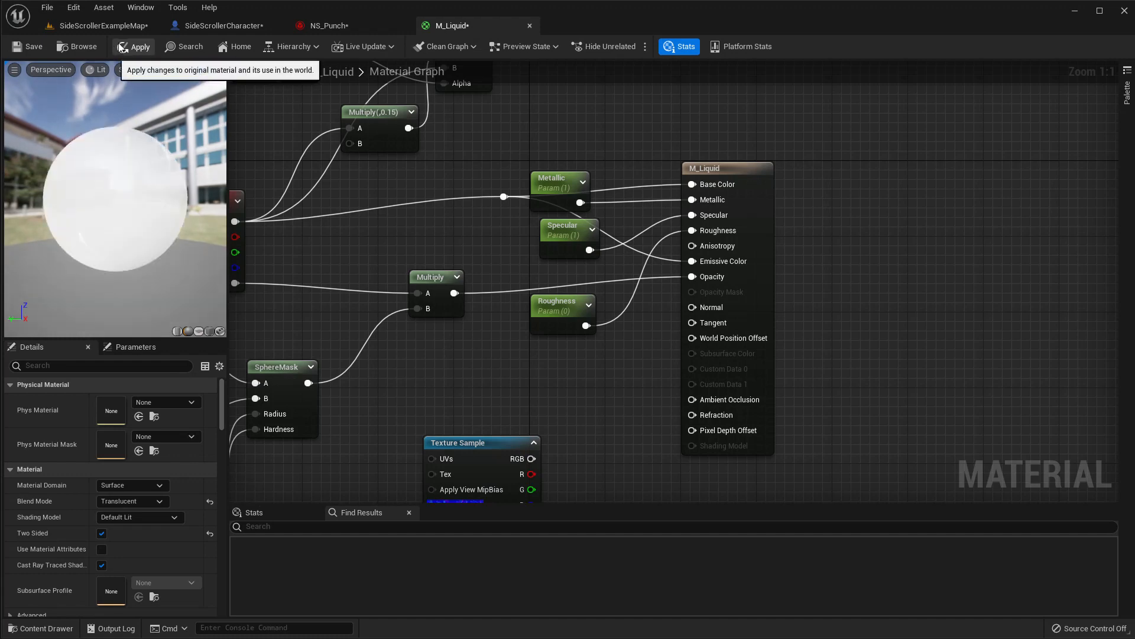
pyautogui.click(155, 47)
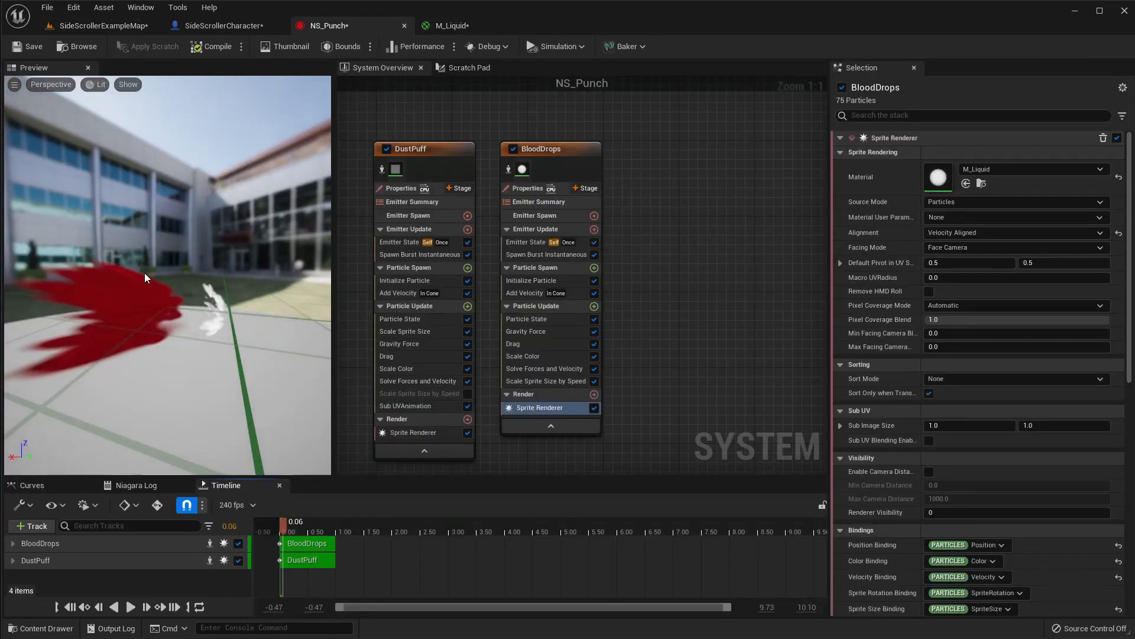
# - Examine the translucent blood drops in the NS_Punch preview from different distances and angles
pyautogui.moveTo(144, 272)
pyautogui.mouseDown(button='right')
pyautogui.moveTo(144, 237)
pyautogui.moveTo(148, 275)
pyautogui.mouseUp(button='right')
pyautogui.moveTo(147, 274); pyautogui.dragTo(207, 278, button='middle')
pyautogui.moveTo(136, 260); pyautogui.dragTo(136, 289, button='right')
pyautogui.moveTo(133, 177)
pyautogui.mouseDown()
pyautogui.moveTo(153, 178)
pyautogui.moveTo(133, 172)
pyautogui.mouseUp()
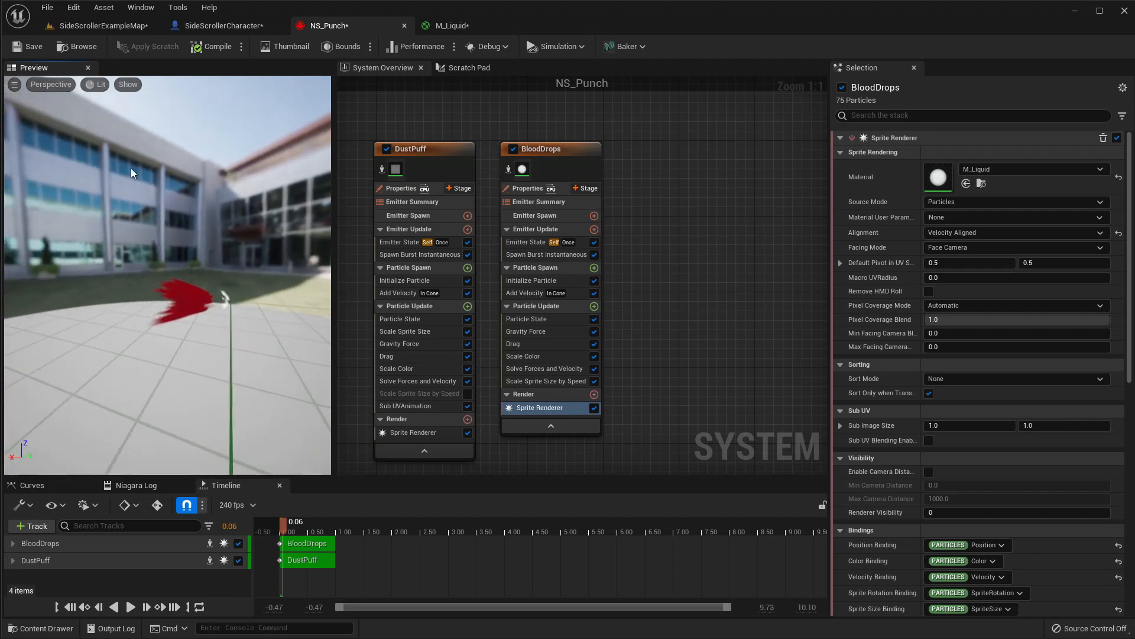
pyautogui.press('w')
pyautogui.moveTo(123, 264); pyautogui.dragTo(123, 257, button='right')
pyautogui.press('d')
pyautogui.press('s')
pyautogui.scroll(5, 123, 264)
pyautogui.press('w')
pyautogui.press('s')
pyautogui.press('w')
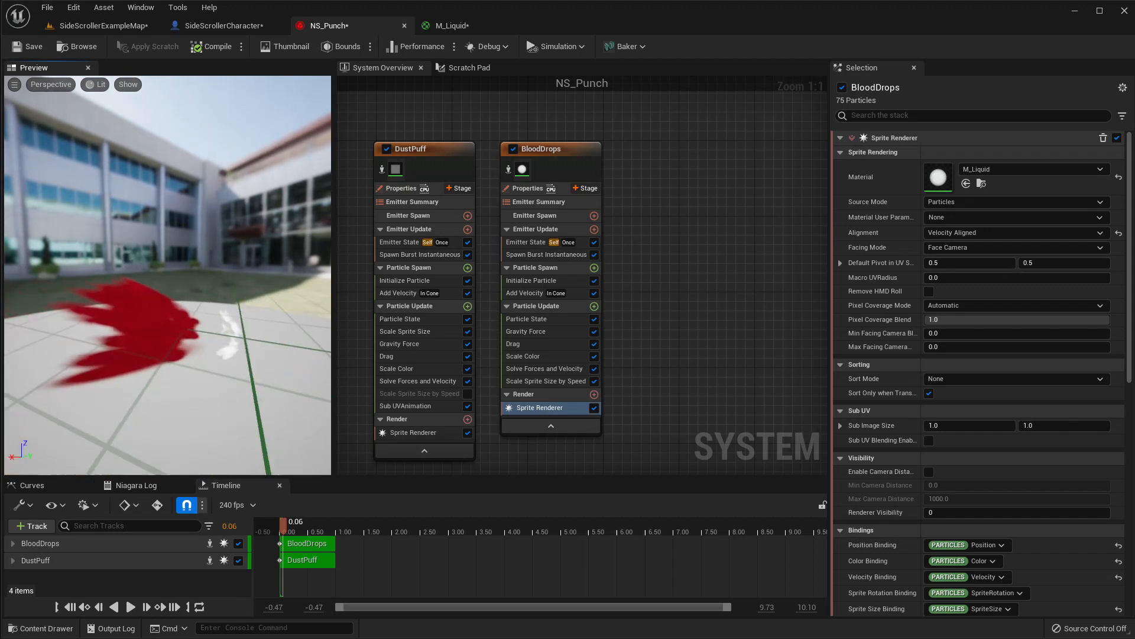
pyautogui.moveTo(123, 261); pyautogui.dragTo(196, 297)
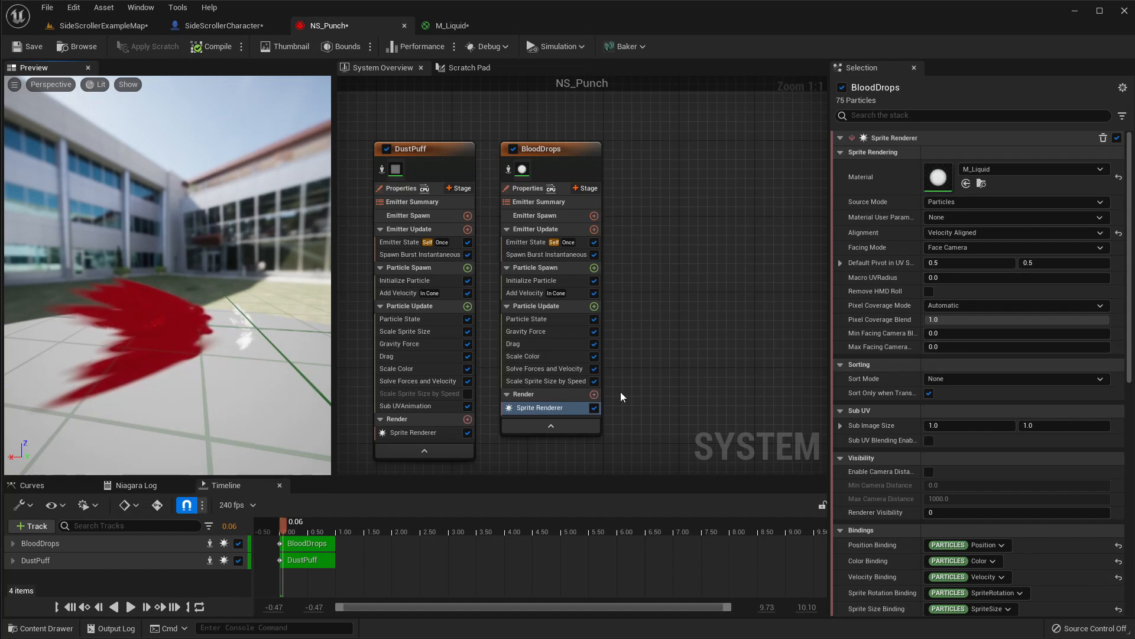
# - Switch the BloodDrops Sprite Size Mode in Initialize Particle to Random Uniform with a minimum of 1 and a maximum of 2
pyautogui.click(521, 282)
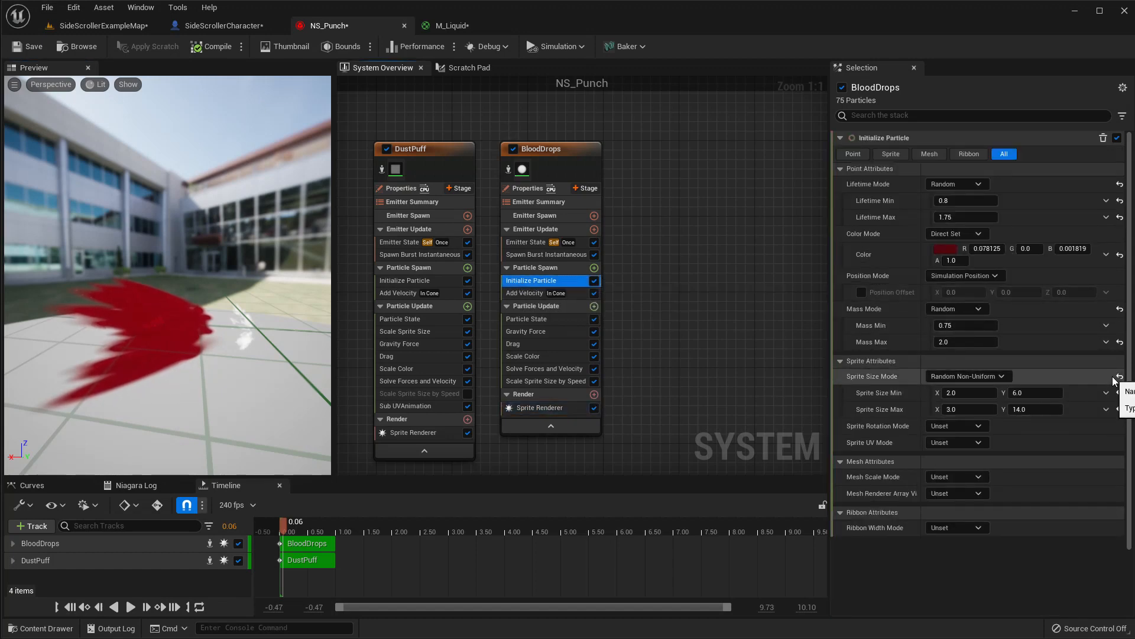
pyautogui.click(950, 376)
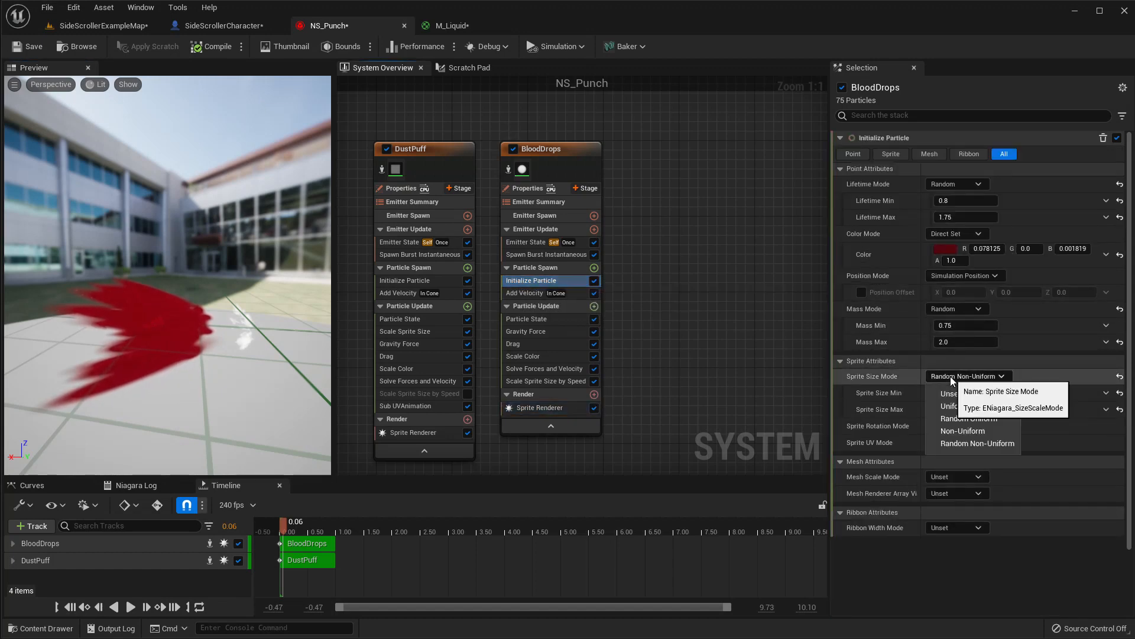
pyautogui.click(973, 418)
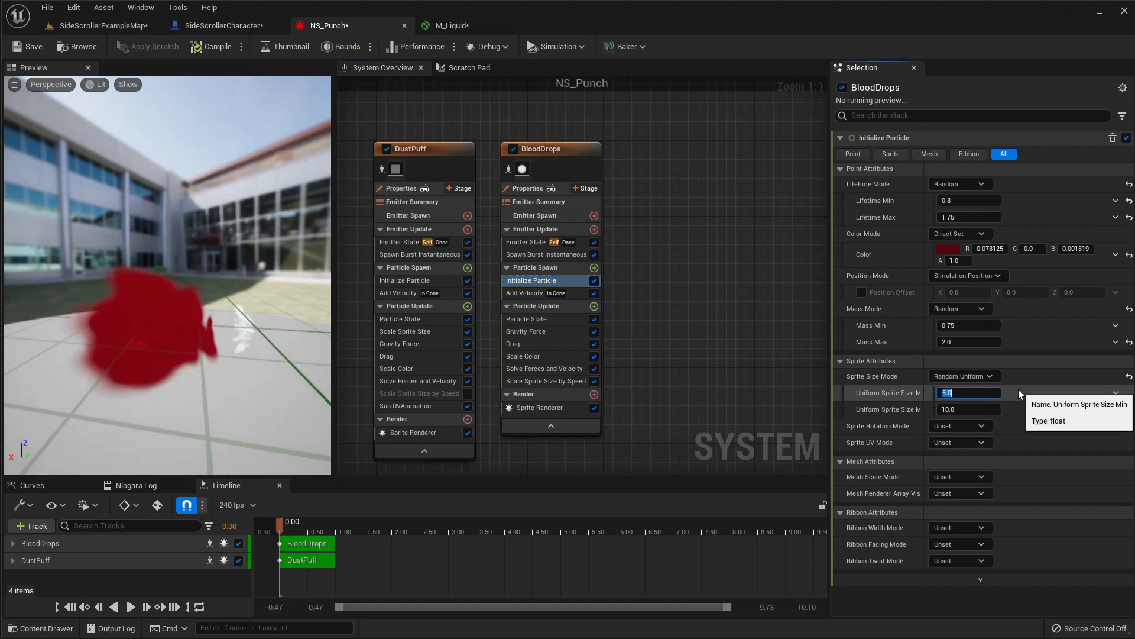
pyautogui.write('1')
pyautogui.press('Tab')
pyautogui.write('2')
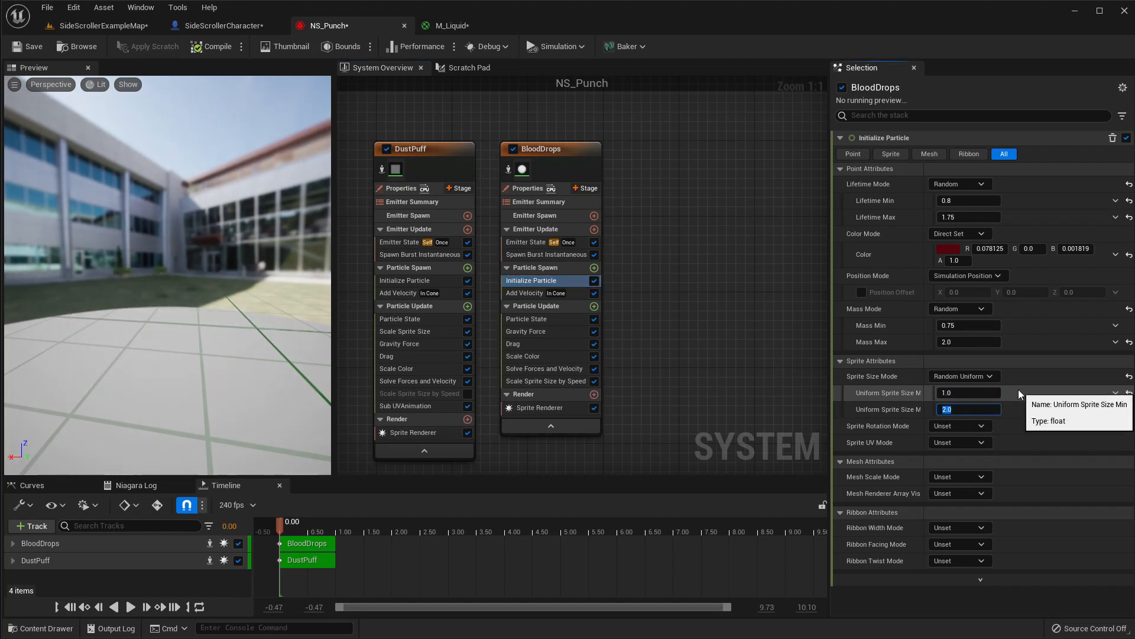
# - Set the BloodDrops uniform sprite size to minimum 0.5 and maximum 1.5 and scrub the timeline to check the drops
pyautogui.hotkey('shift', 'Tab')
pyautogui.write('0.5')
pyautogui.press('Tab')
pyautogui.write('1.5')
pyautogui.press('Return')
pyautogui.moveTo(320, 523); pyautogui.dragTo(287, 522)
pyautogui.moveTo(237, 354)
pyautogui.mouseDown(button='right')
pyautogui.moveTo(249, 371)
pyautogui.moveTo(248, 343)
pyautogui.moveTo(233, 346)
pyautogui.mouseUp(button='right')
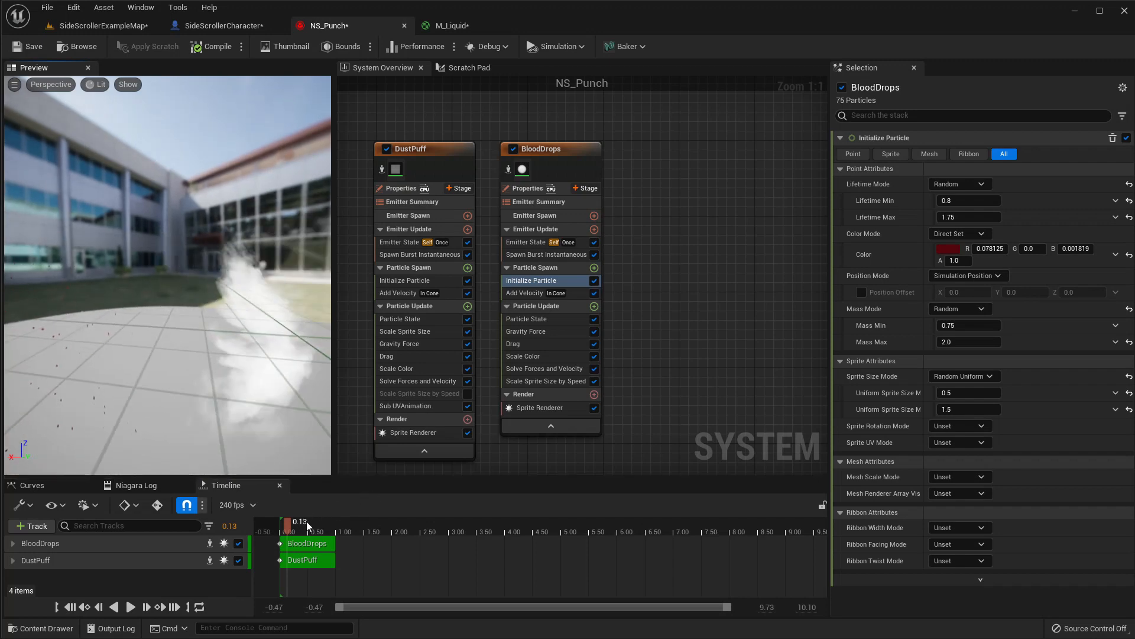
pyautogui.moveTo(307, 521); pyautogui.dragTo(260, 529)
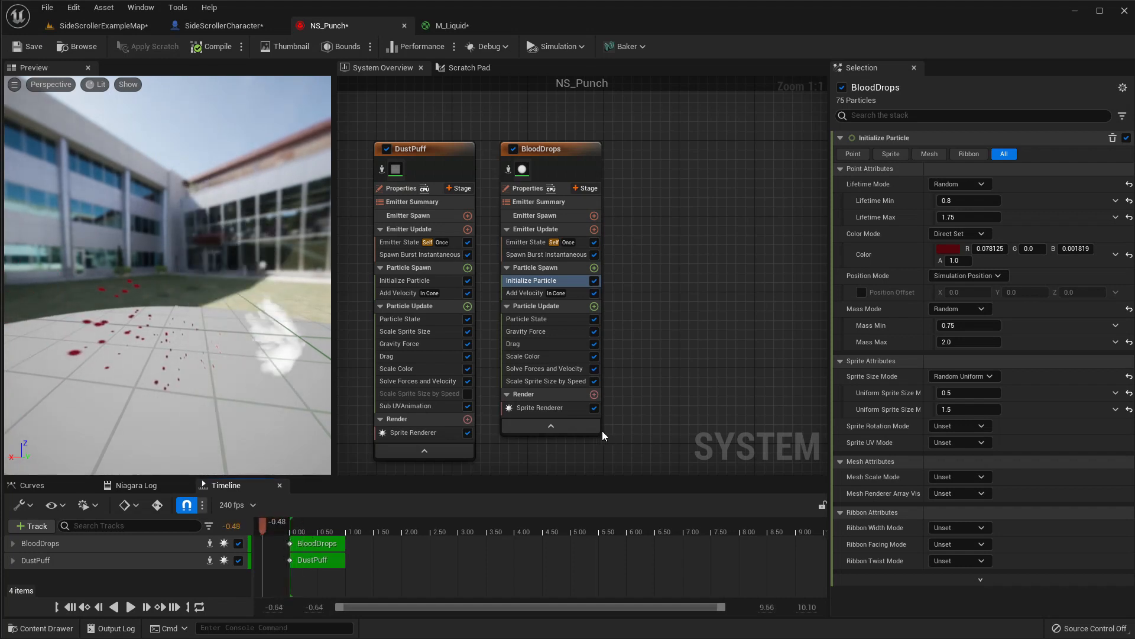
# - Set the BloodDrops Drag range to minimum 4 and maximum 5 and scrub the timeline to check the spread
pyautogui.click(524, 293)
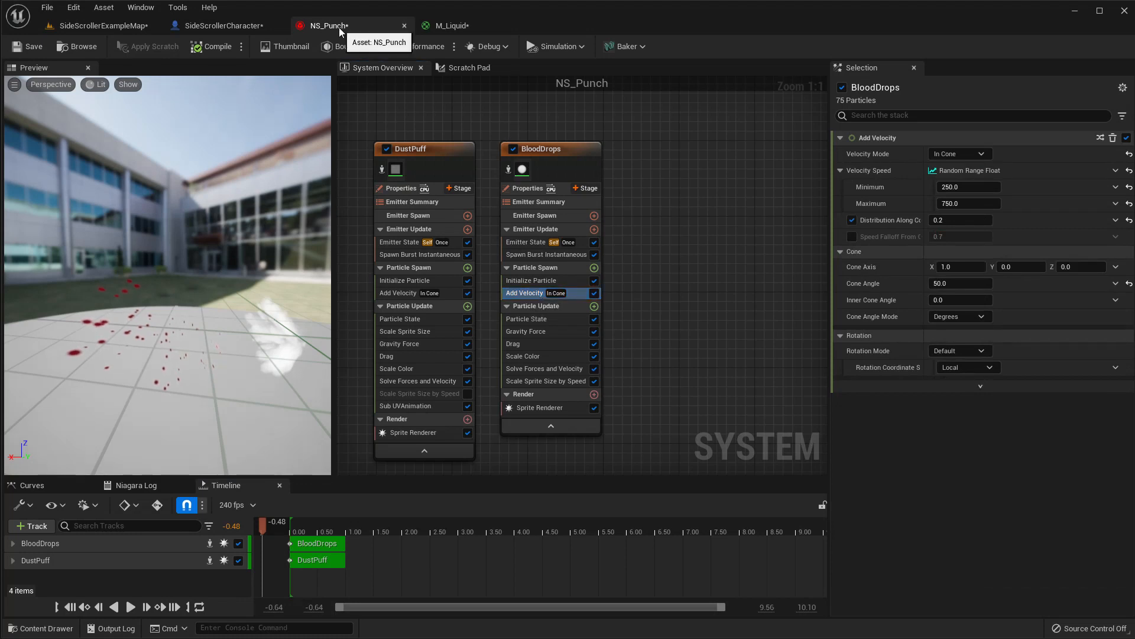
pyautogui.click(523, 345)
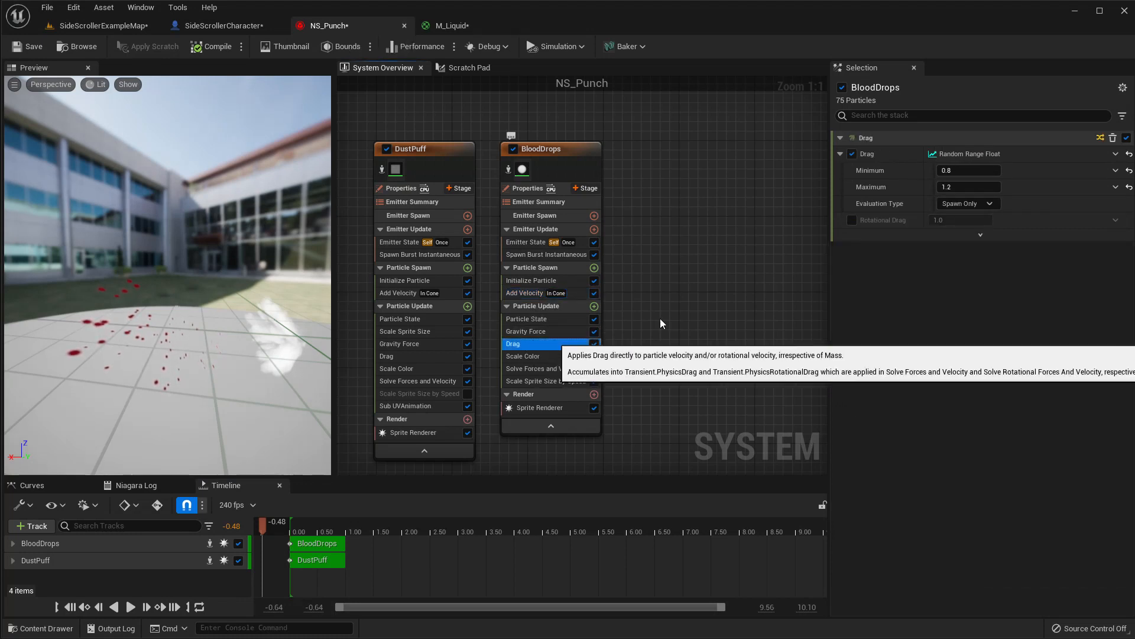
pyautogui.click(966, 172)
pyautogui.write('4')
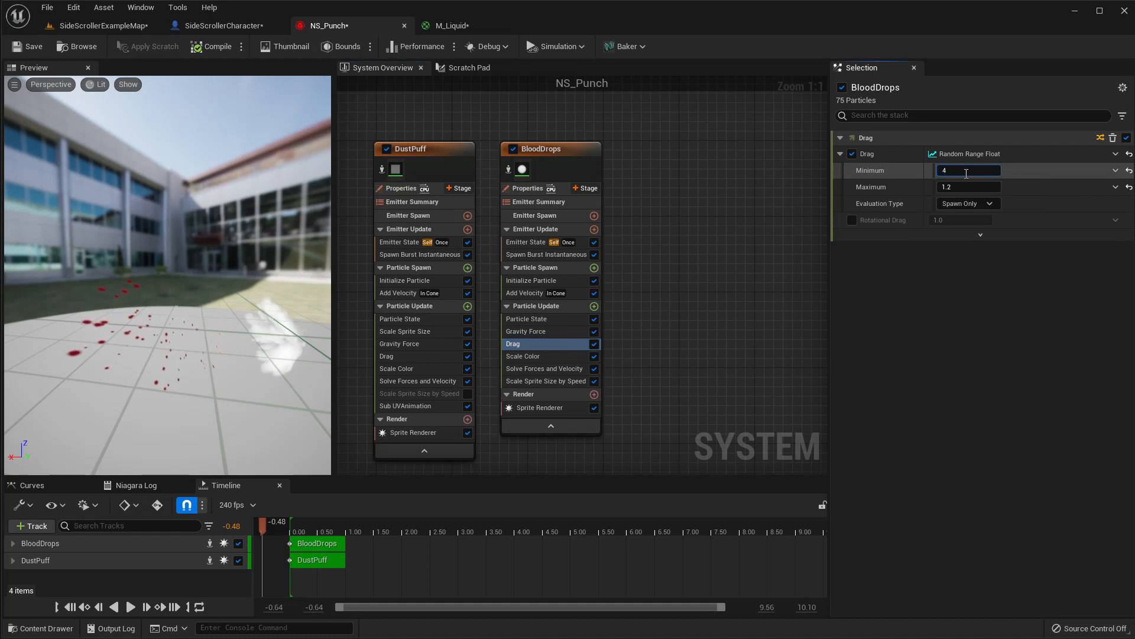
pyautogui.press('Tab')
pyautogui.write('5')
pyautogui.press('Return')
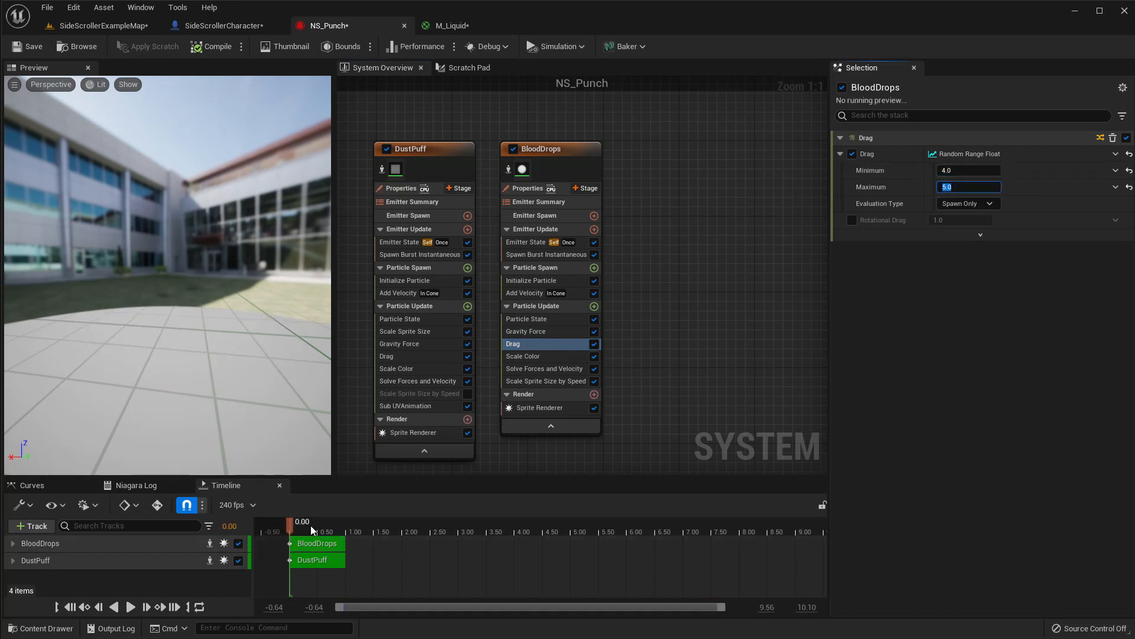
pyautogui.moveTo(310, 525); pyautogui.dragTo(282, 513)
# - Remove the Scale Sprite Size by Speed module from BloodDrops and scrub the timeline to check the drops
pyautogui.click(524, 293)
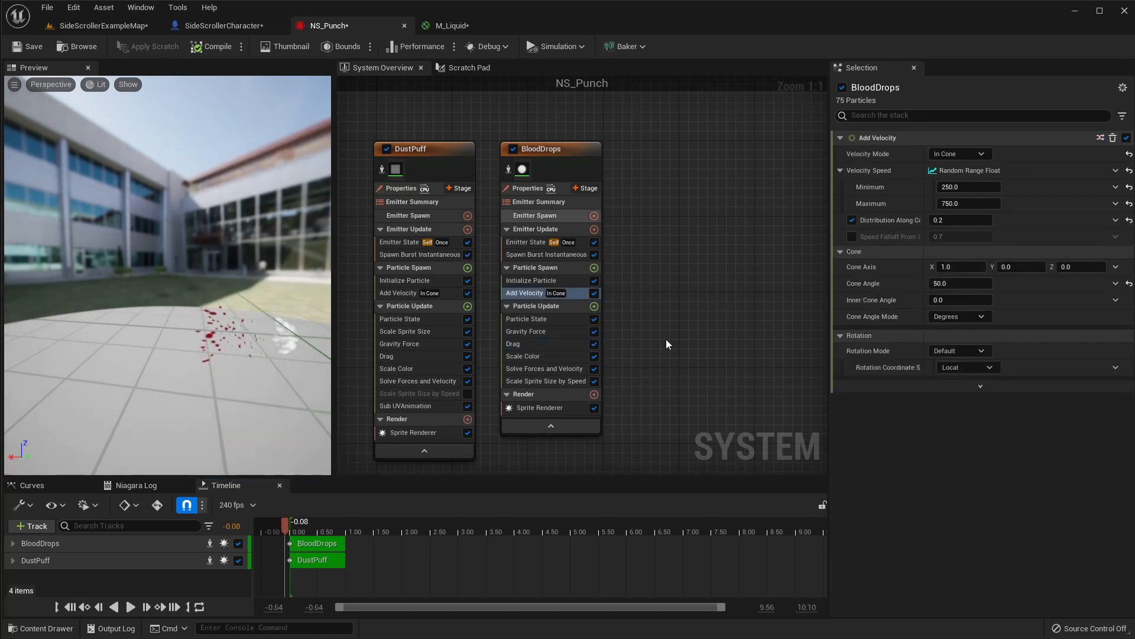
pyautogui.click(561, 380)
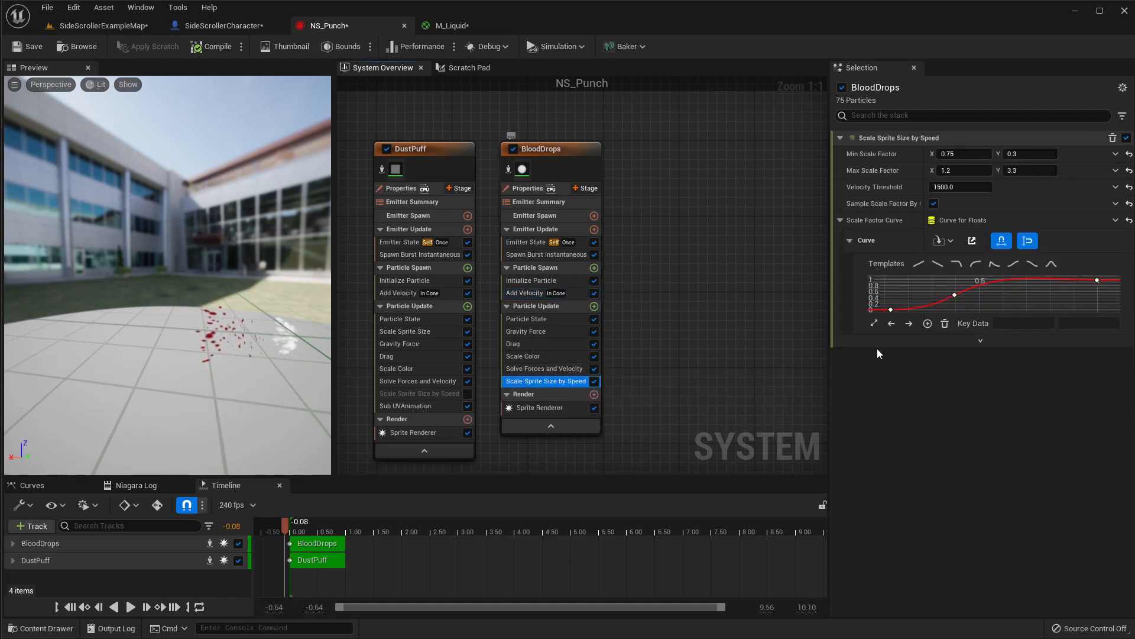
pyautogui.press('Delete')
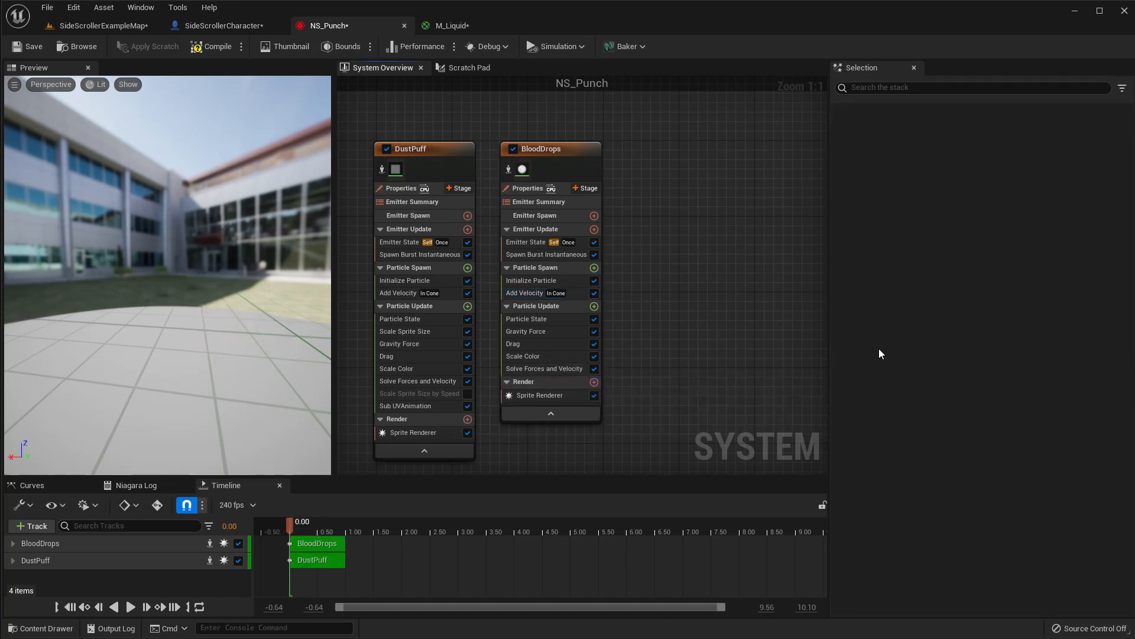
pyautogui.moveTo(353, 521); pyautogui.dragTo(289, 524)
# - Add a Scale Sprite Size module to the Particle Update group of the BloodDrops emitter
pyautogui.click(586, 356)
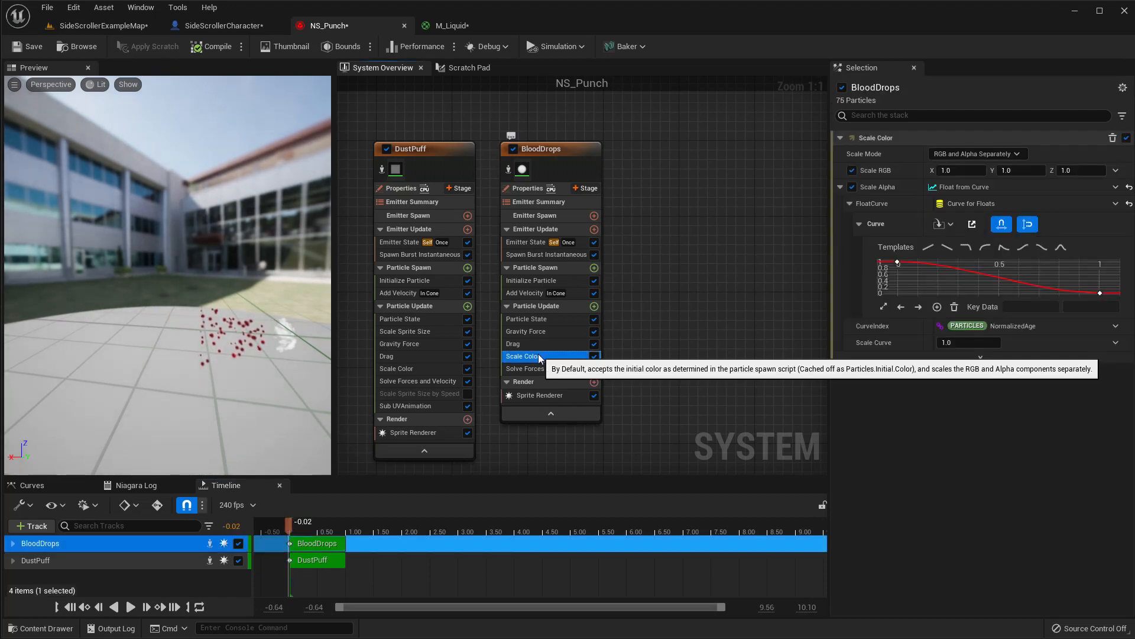
pyautogui.click(595, 306)
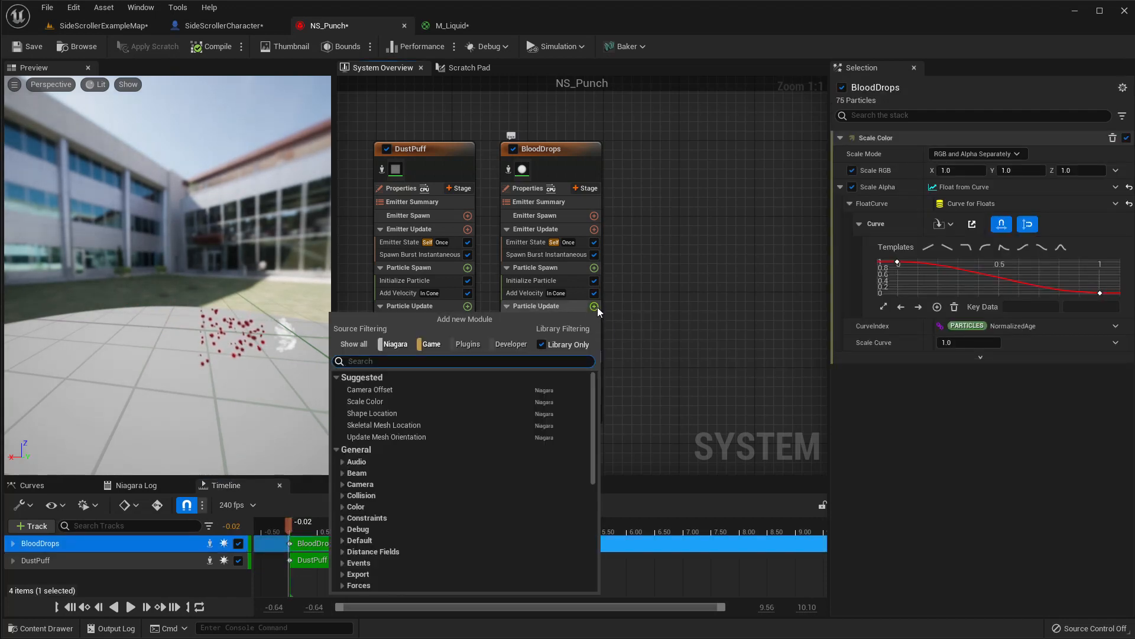
pyautogui.write('scale sp')
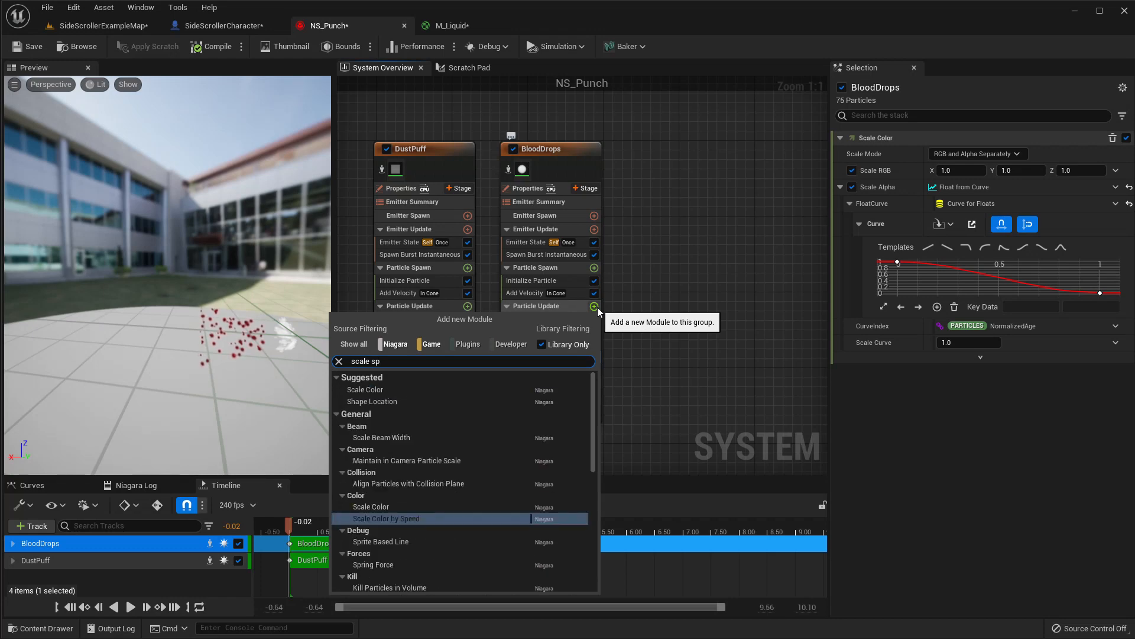
pyautogui.write('rites')
pyautogui.press('Down')
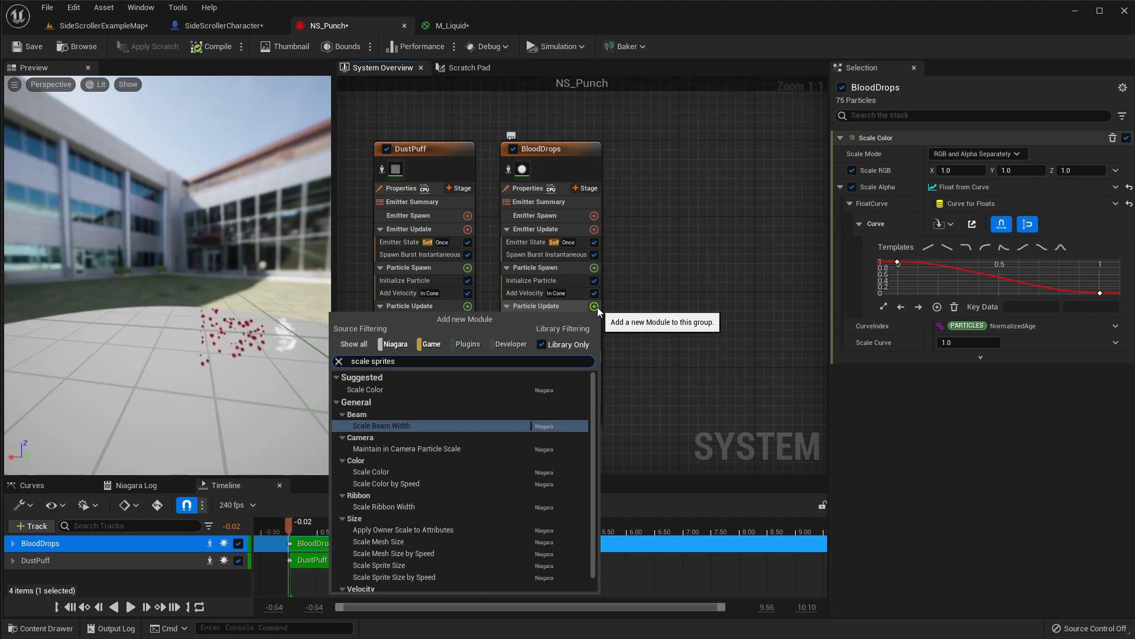
pyautogui.press('Down')
pyautogui.press('Down')
pyautogui.press('Down')
pyautogui.press('Down')
pyautogui.press('Down')
pyautogui.press('Down')
pyautogui.press('Down')
pyautogui.press('Down')
pyautogui.press('Return')
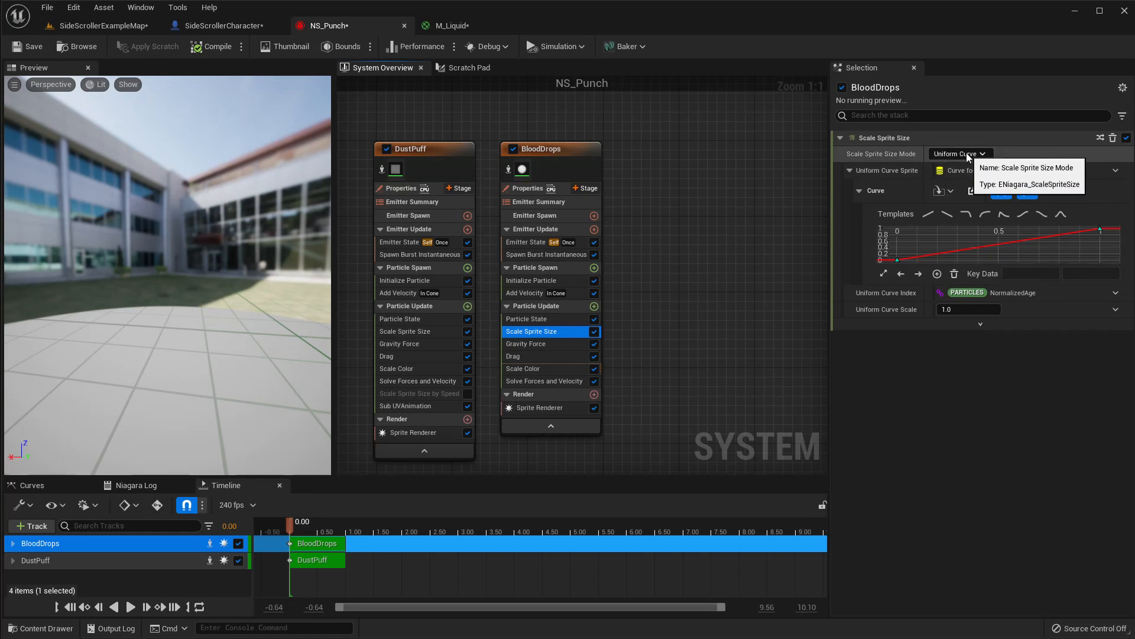
pyautogui.click(523, 408)
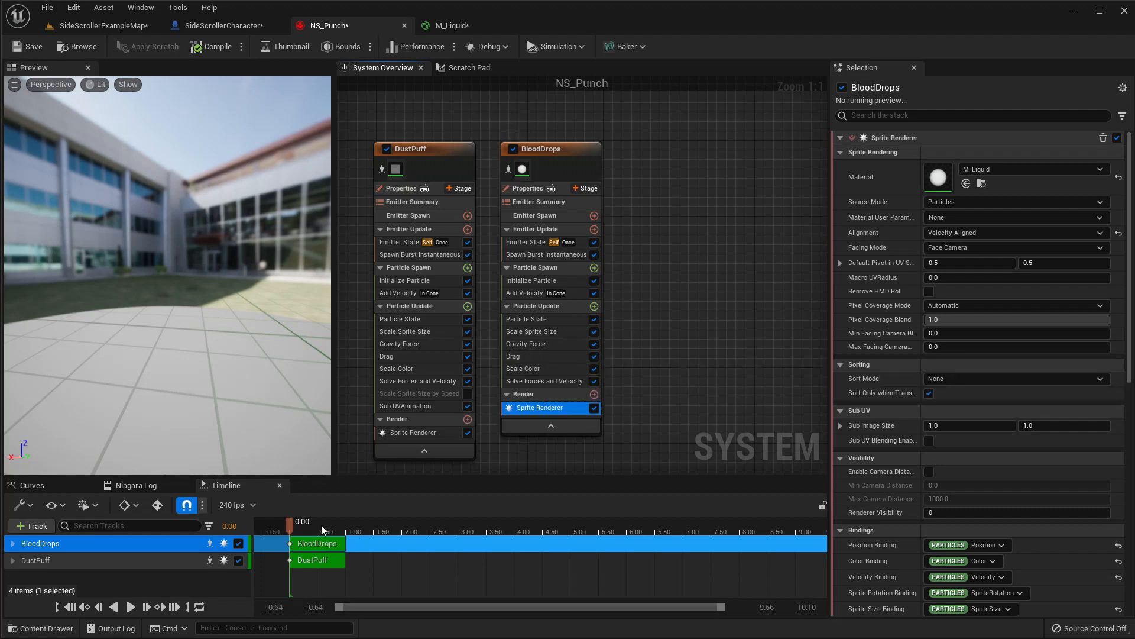
pyautogui.moveTo(321, 525); pyautogui.dragTo(277, 509)
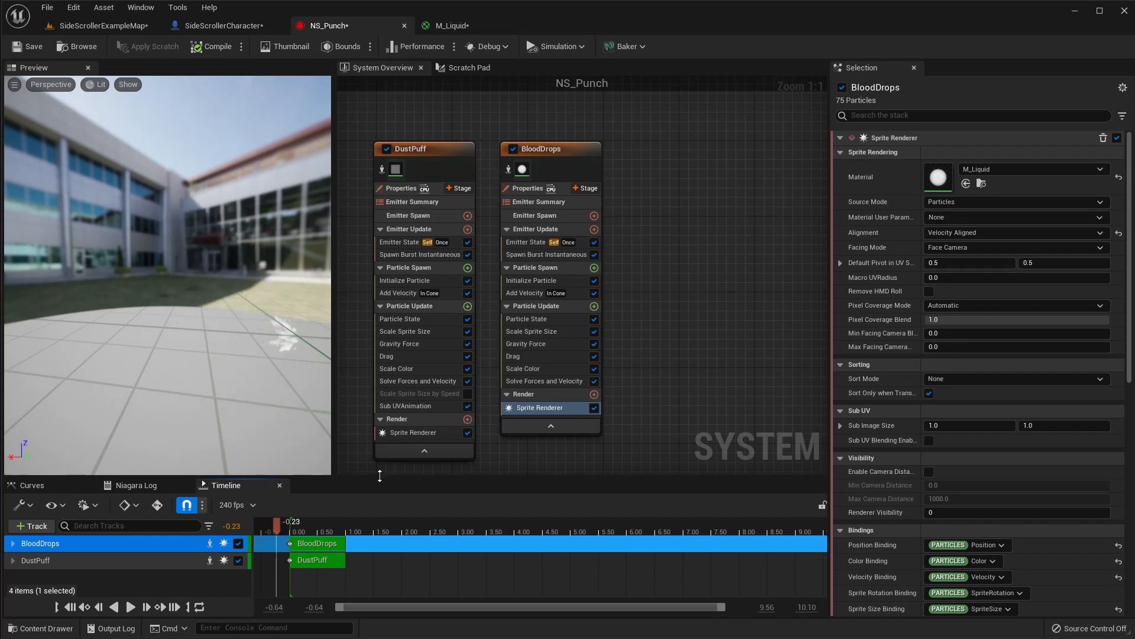
pyautogui.click(540, 369)
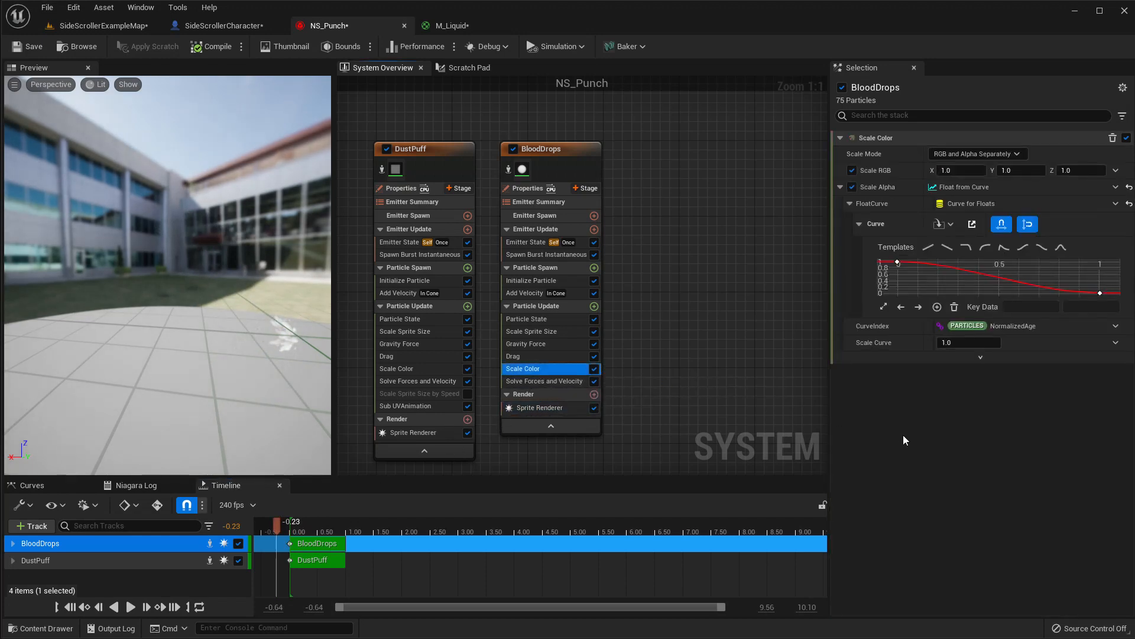
# - Apply the rise-and-fall curve template to the BloodDrops Scale Sprite Size module and move its middle key to time 0.1
pyautogui.click(521, 331)
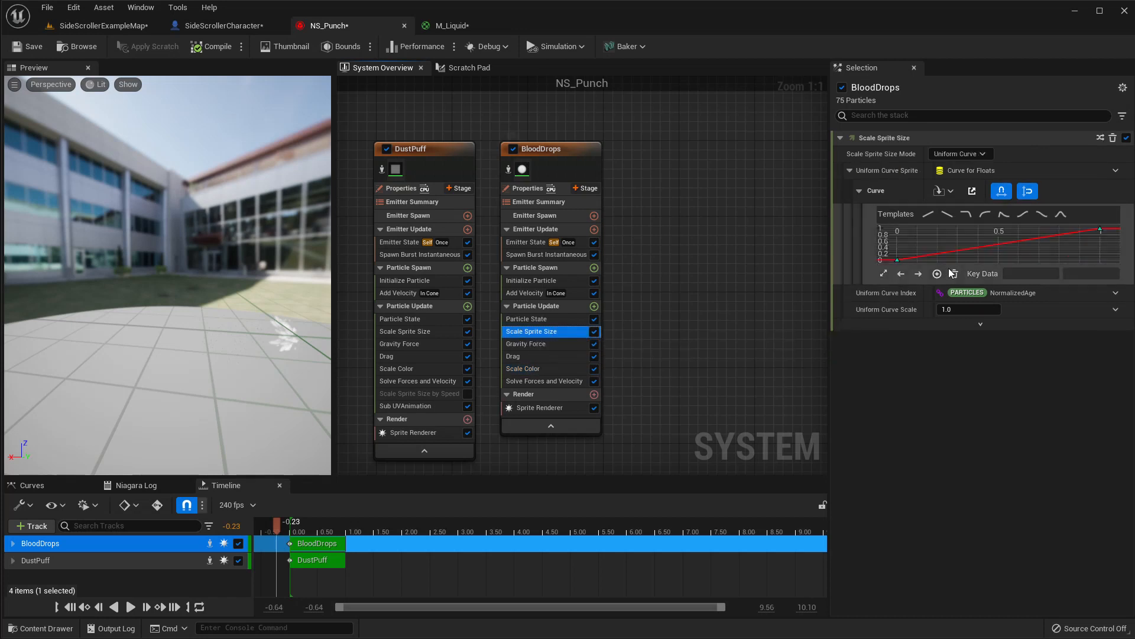
pyautogui.click(1059, 215)
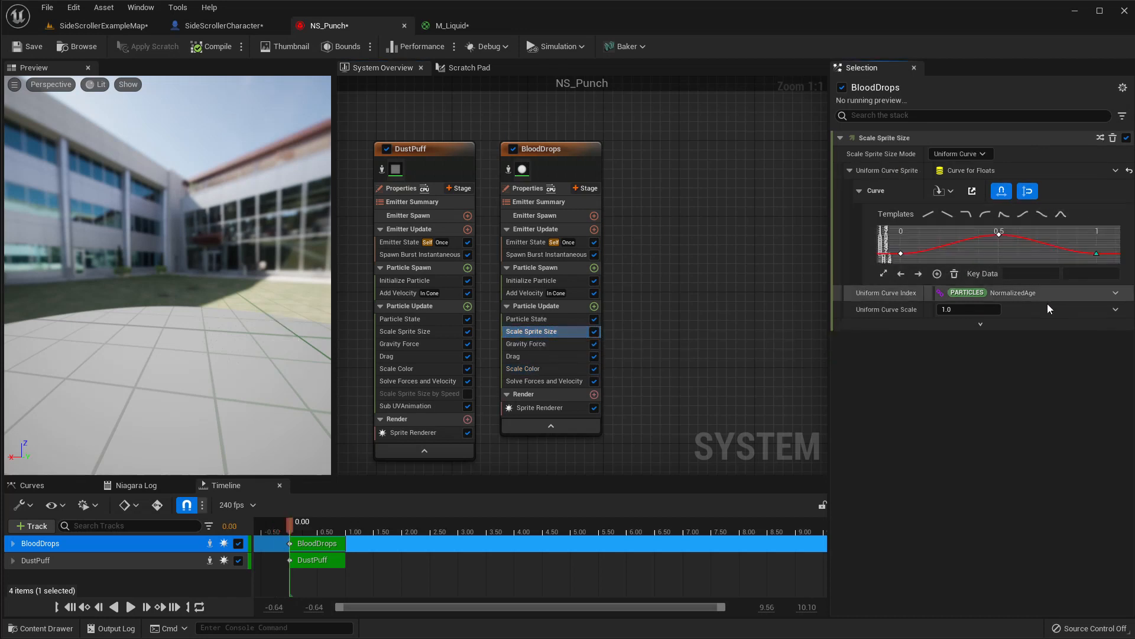
pyautogui.click(999, 235)
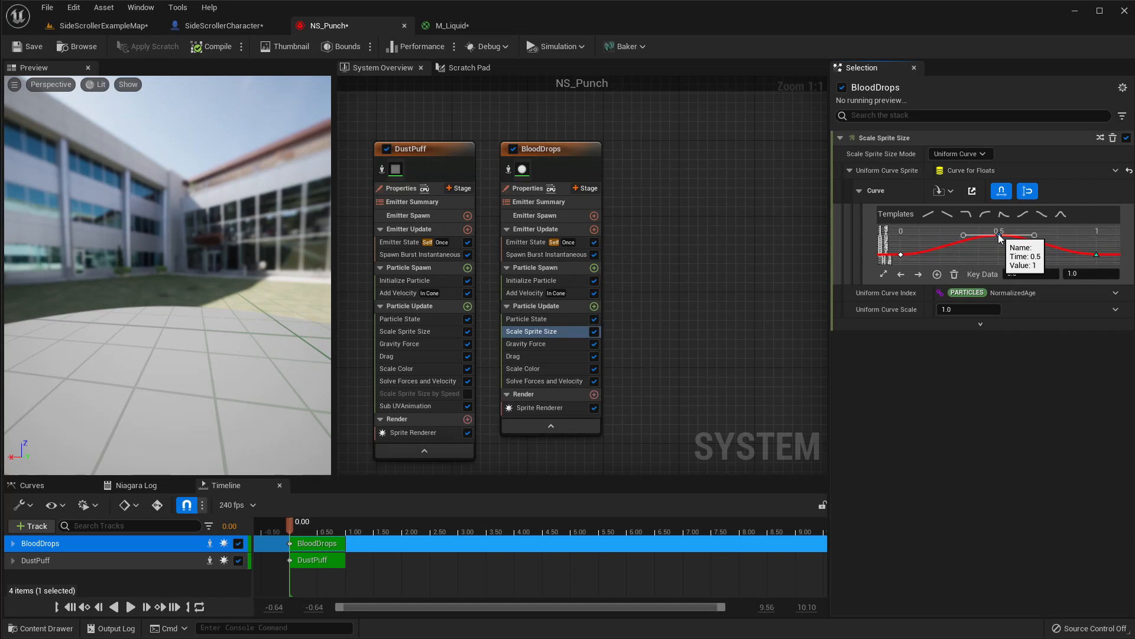
pyautogui.click(1057, 274)
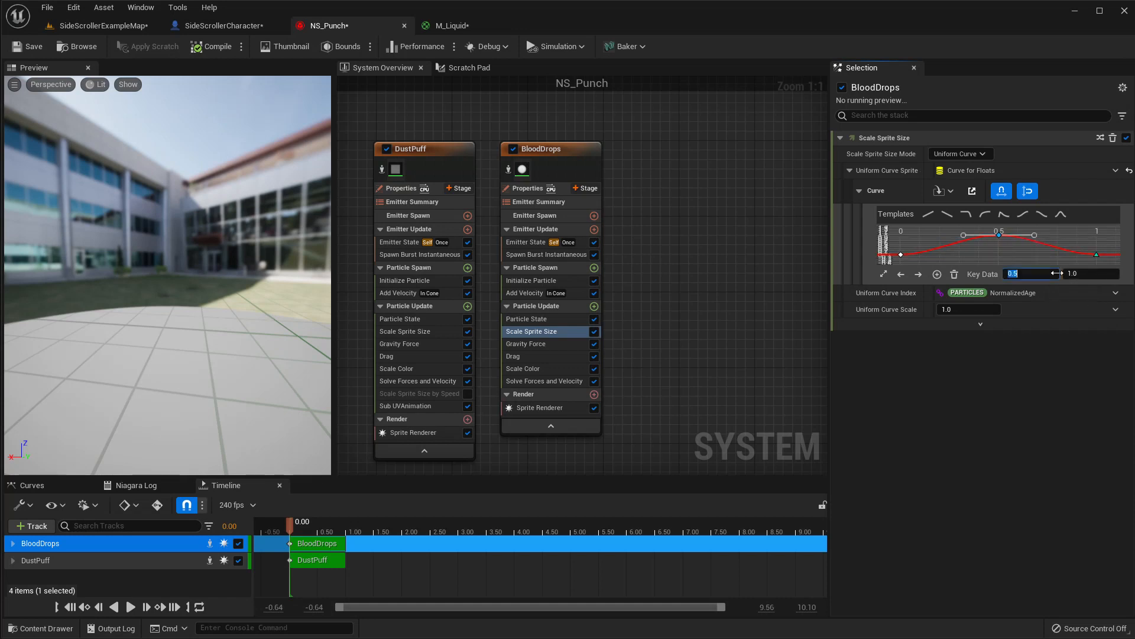
pyautogui.write('.1')
pyautogui.press('Return')
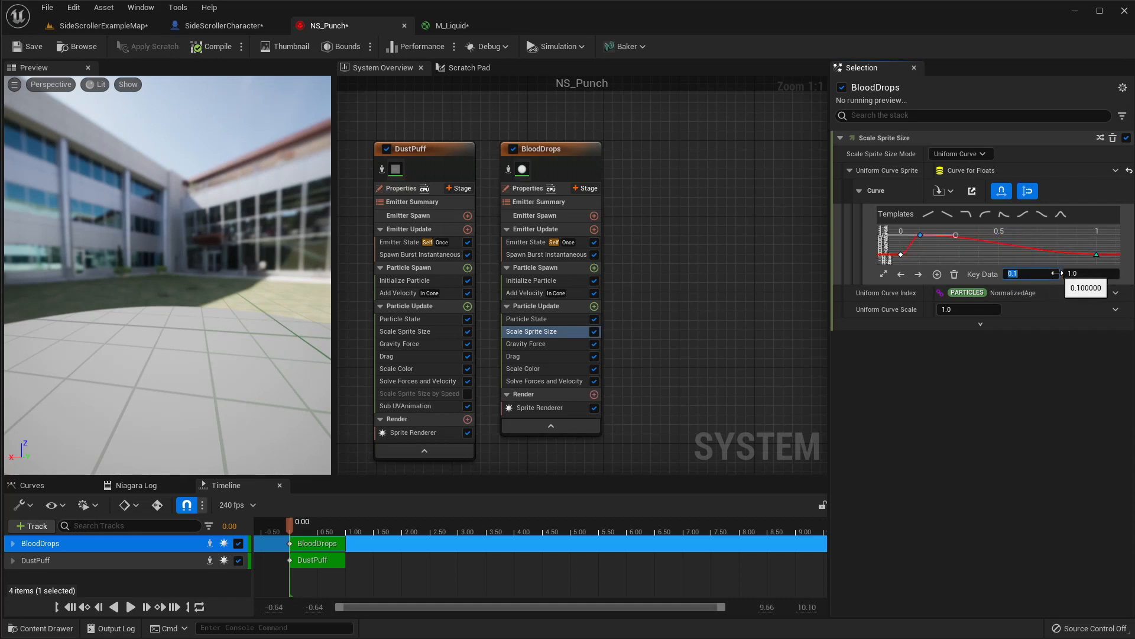
# - Set the value of the sprite size curve's last key to 1 and the value of its peak key to 5
pyautogui.click(1098, 257)
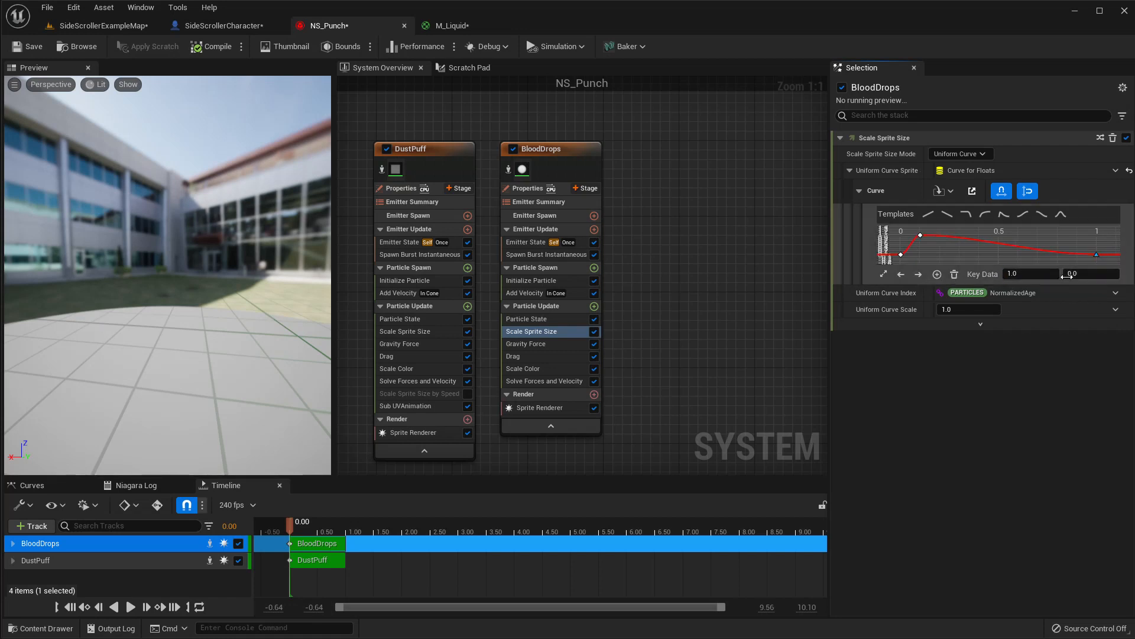
pyautogui.click(1098, 274)
pyautogui.write('1')
pyautogui.press('Return')
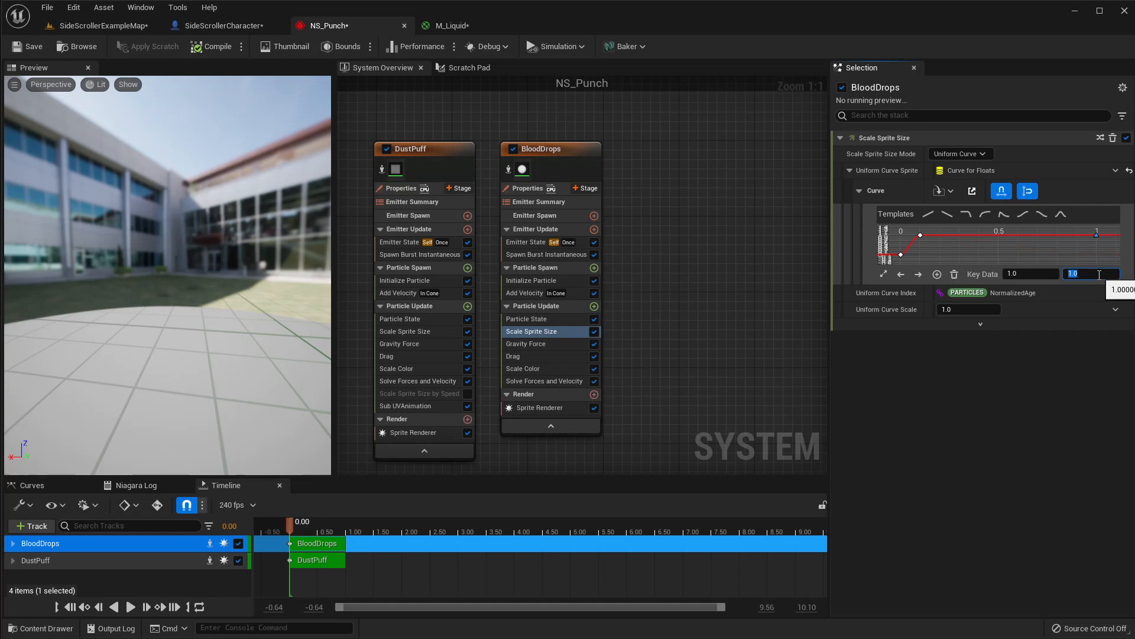
pyautogui.click(921, 235)
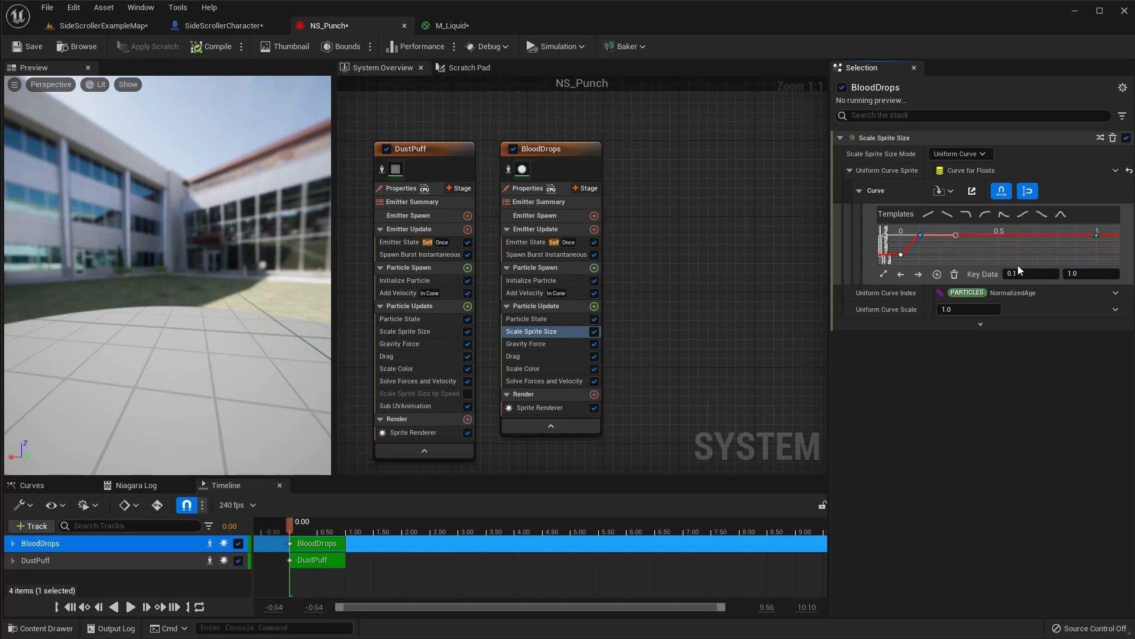
pyautogui.click(1088, 276)
pyautogui.write('5')
pyautogui.press('Return')
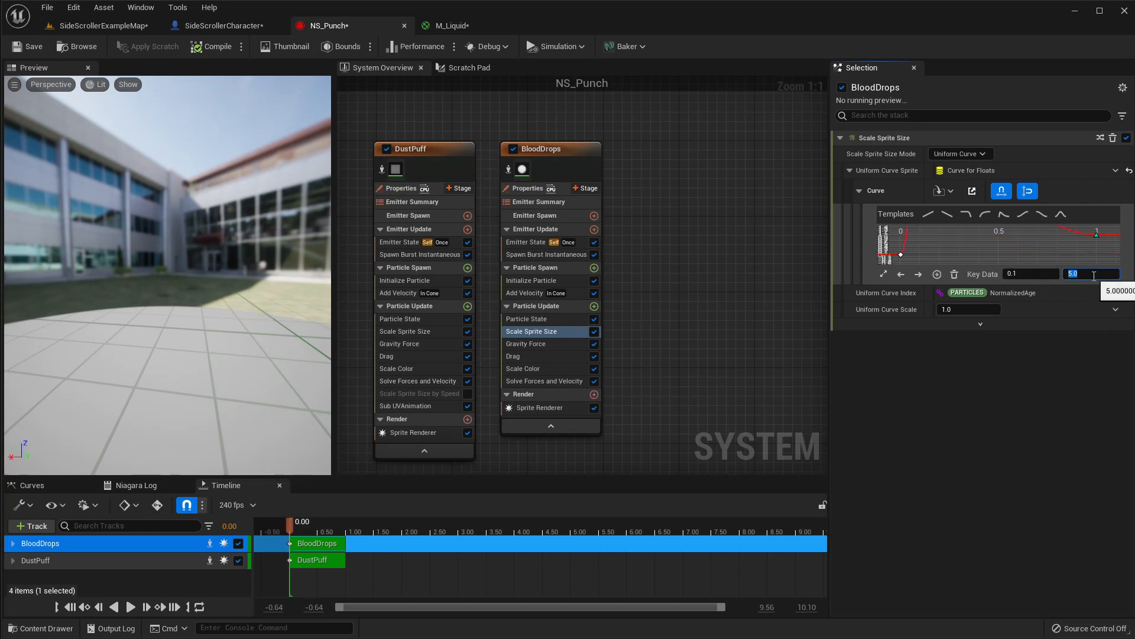
# - Move the last key of the sprite size curve to time 0.6, and tighten it to 0.4
pyautogui.scroll(-3, 964, 253)
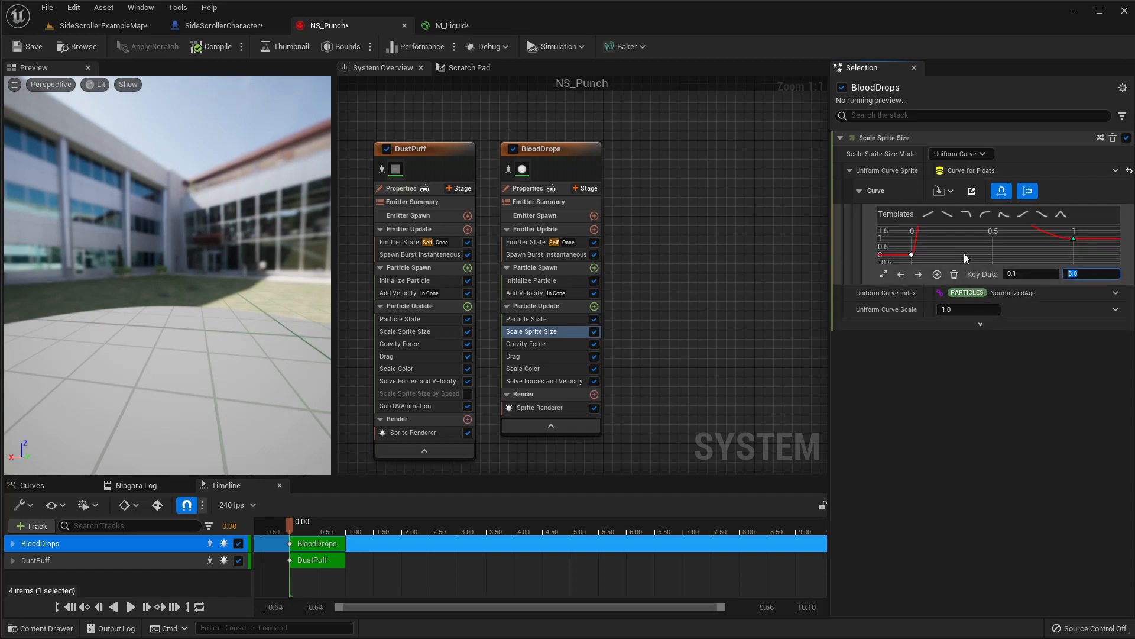
pyautogui.click(1064, 240)
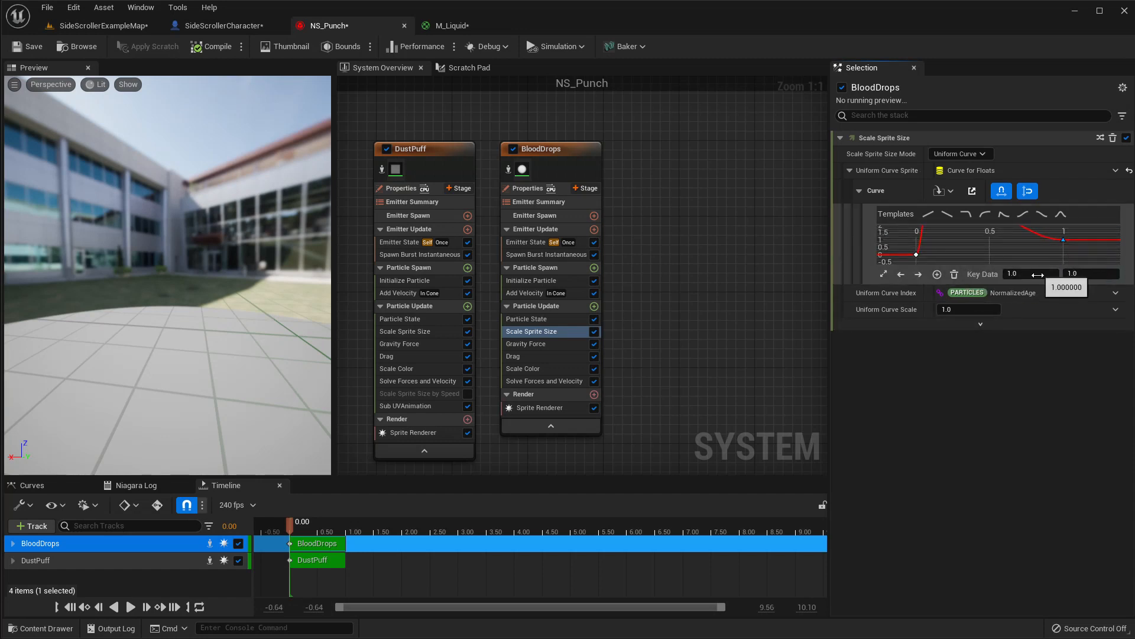
pyautogui.click(1037, 276)
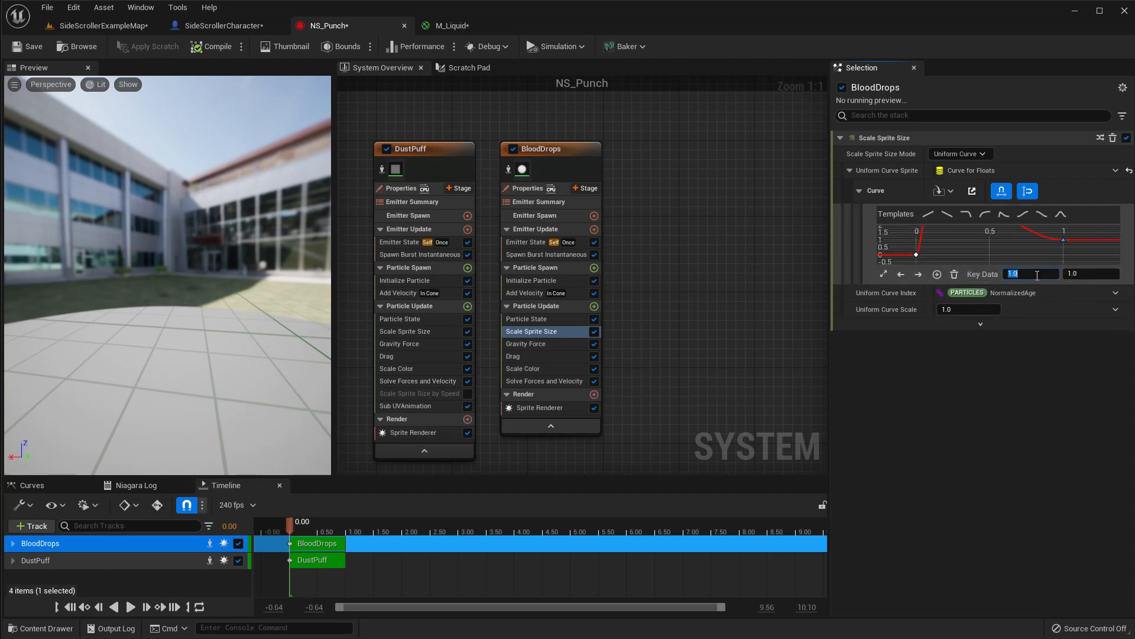
pyautogui.write('0.6')
pyautogui.press('Return')
pyautogui.click(883, 273)
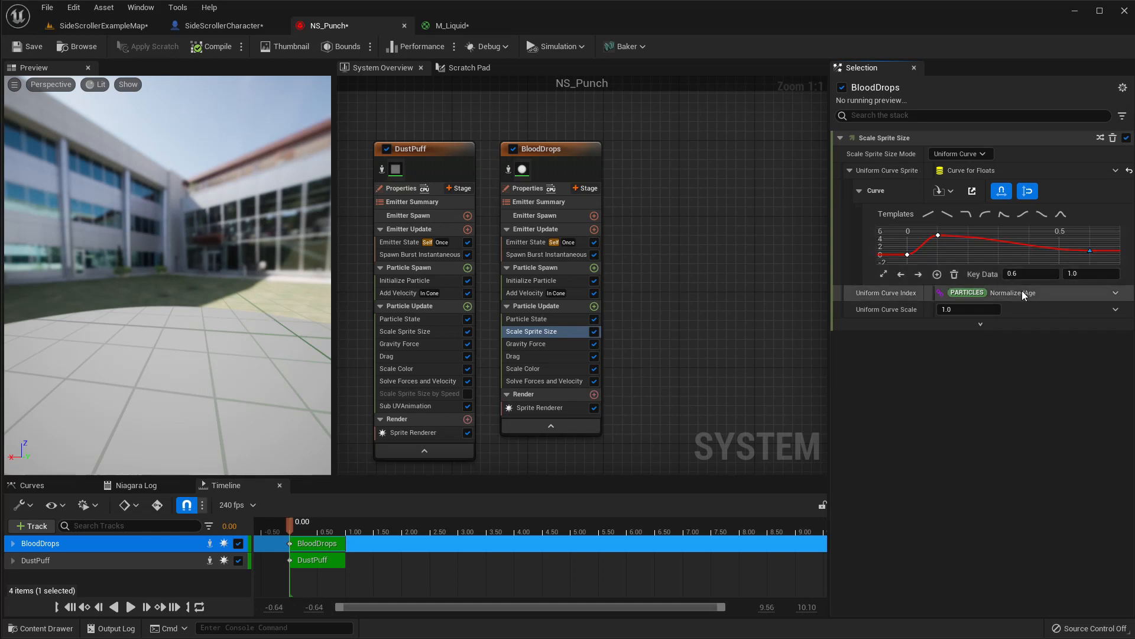
pyautogui.click(1032, 273)
pyautogui.press('BackSpace')
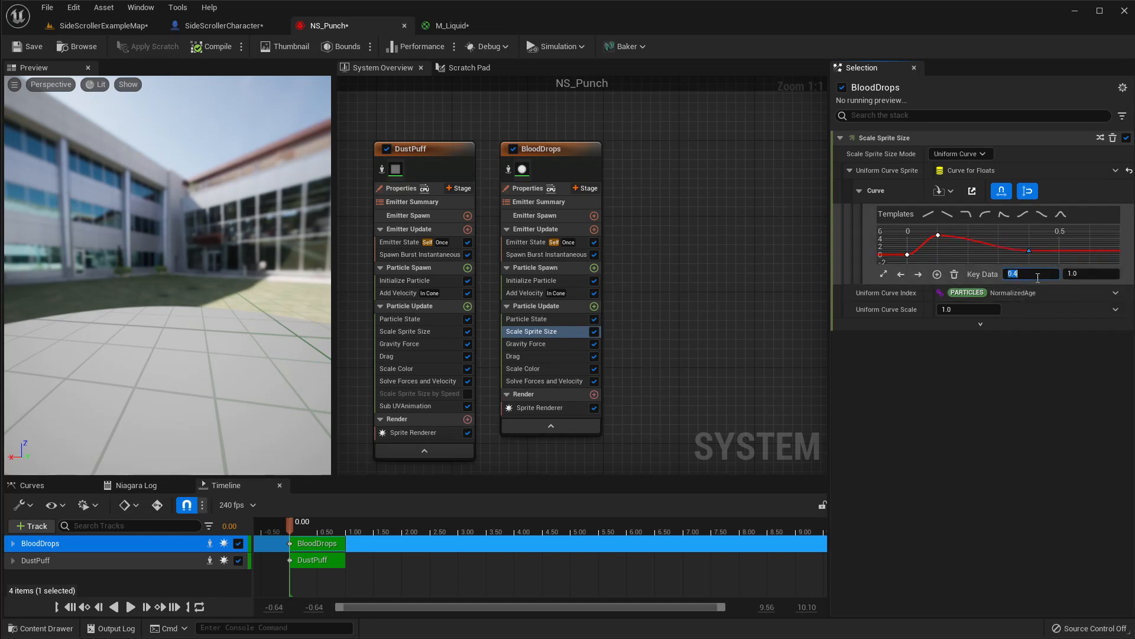
# - Scrub the timeline and reframe the preview to check how the blood drops grow and shrink
pyautogui.moveTo(298, 523)
pyautogui.mouseDown()
pyautogui.moveTo(324, 526)
pyautogui.moveTo(301, 524)
pyautogui.mouseUp()
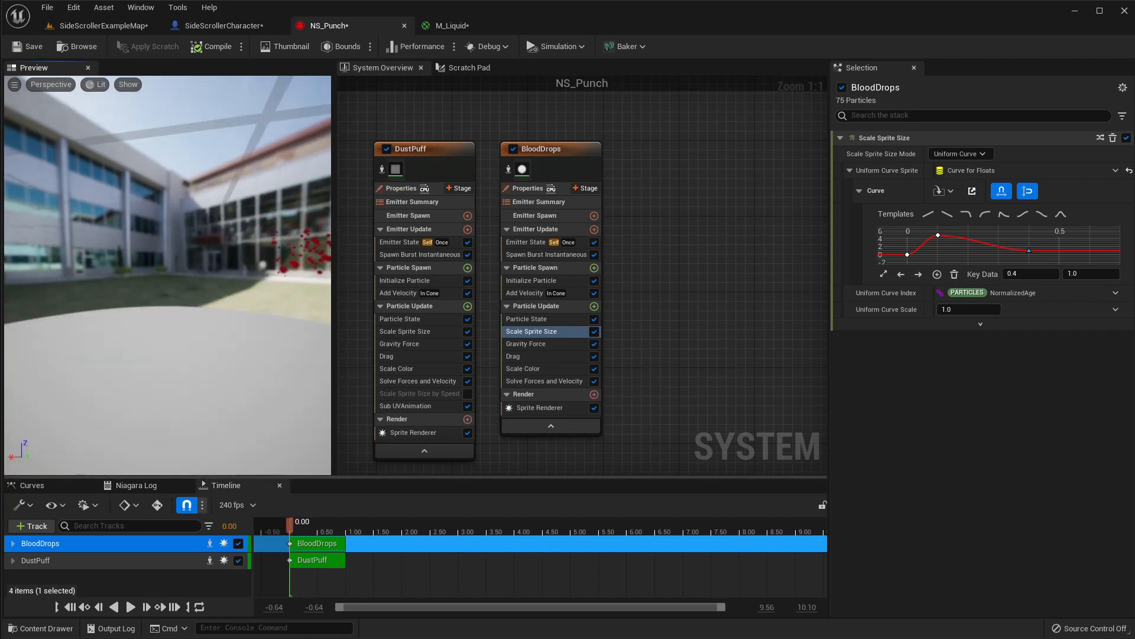
pyautogui.click(305, 523)
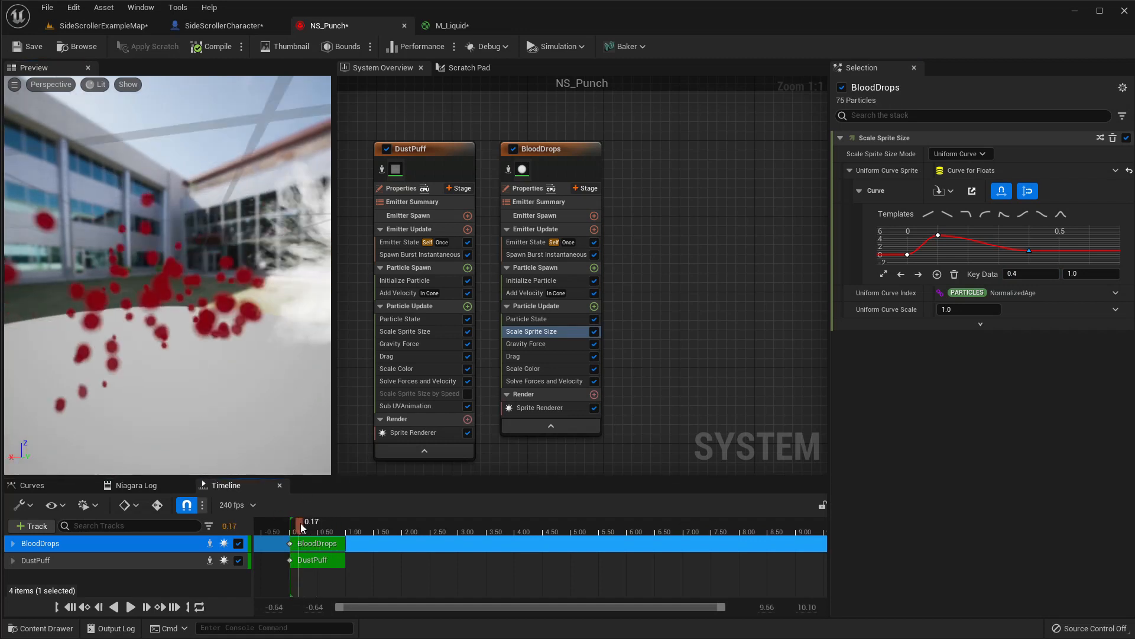
pyautogui.moveTo(309, 528); pyautogui.dragTo(293, 522)
pyautogui.scroll(4, 212, 309)
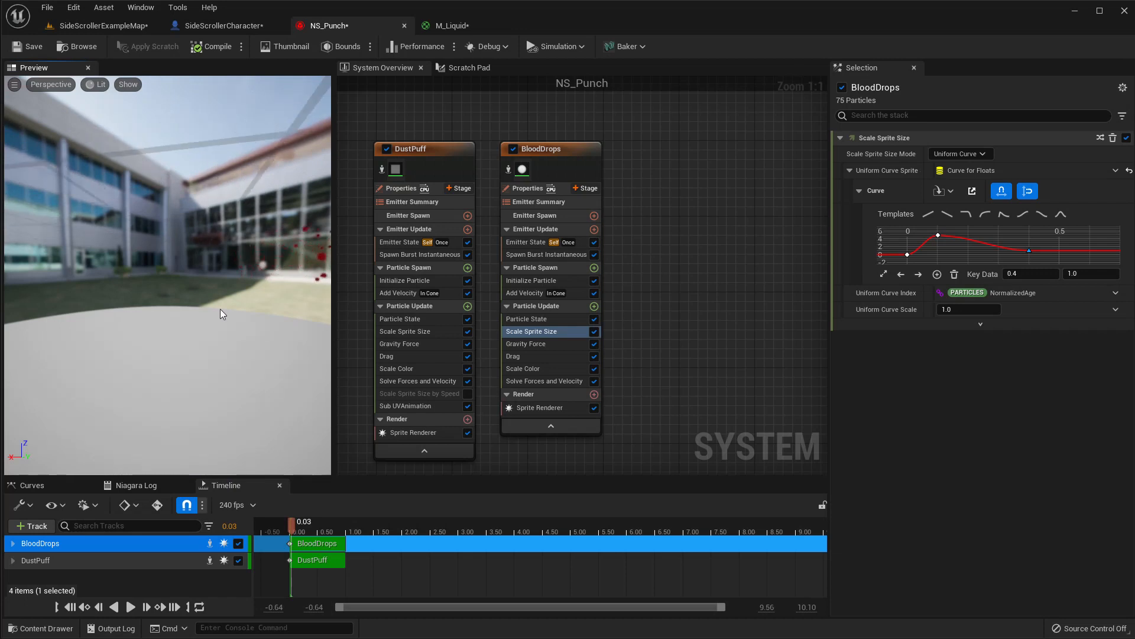
pyautogui.moveTo(220, 314); pyautogui.dragTo(238, 263, button='middle')
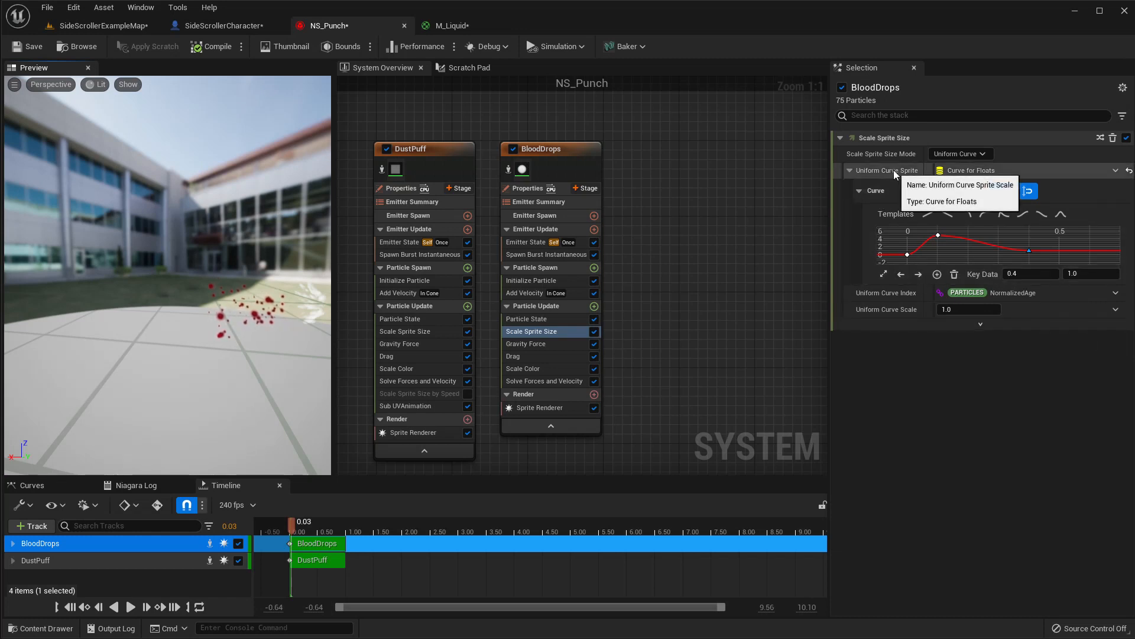
# - Copy the Uniform Curve Sprite Scale curve and switch the Scale Sprite Size Mode to Non-Uniform
pyautogui.rightClick(1023, 169)
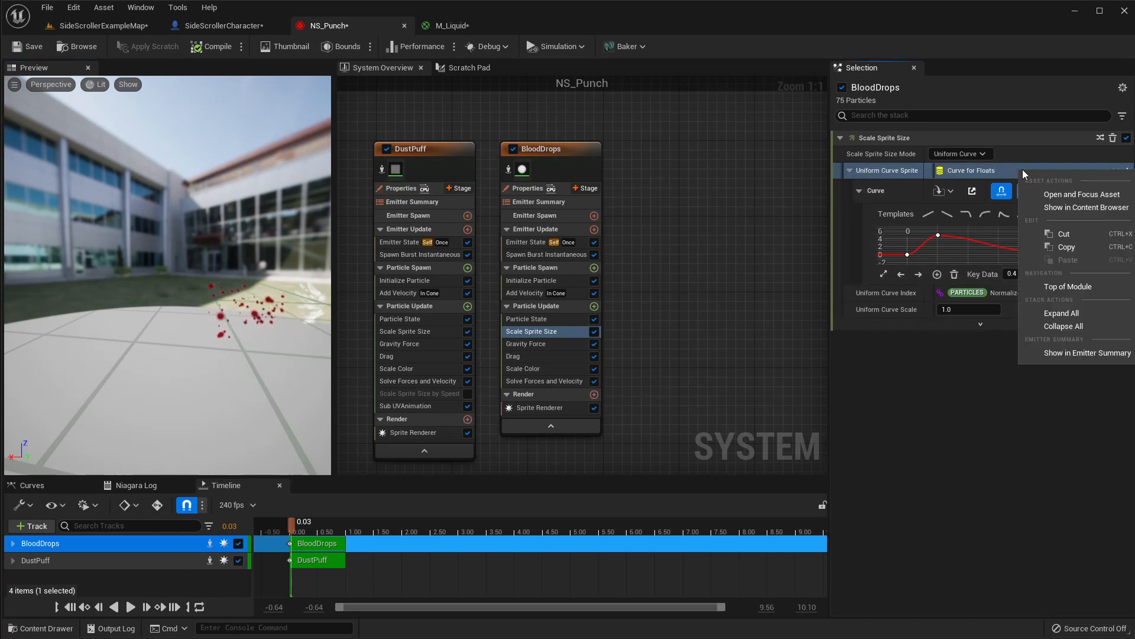
pyautogui.click(1067, 247)
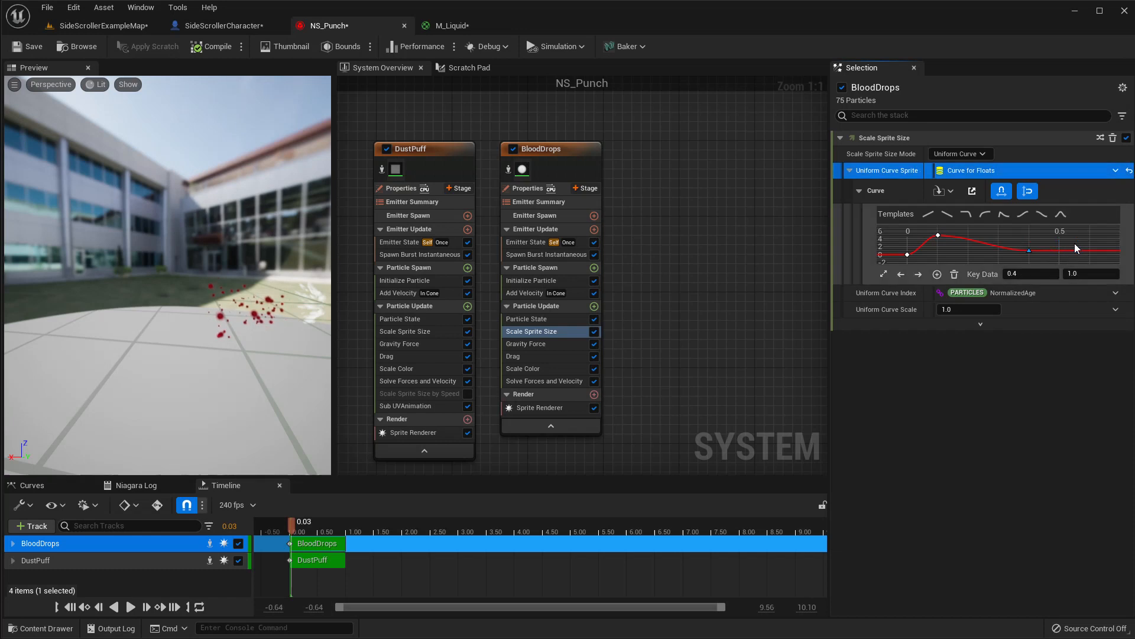
pyautogui.click(942, 154)
pyautogui.click(962, 197)
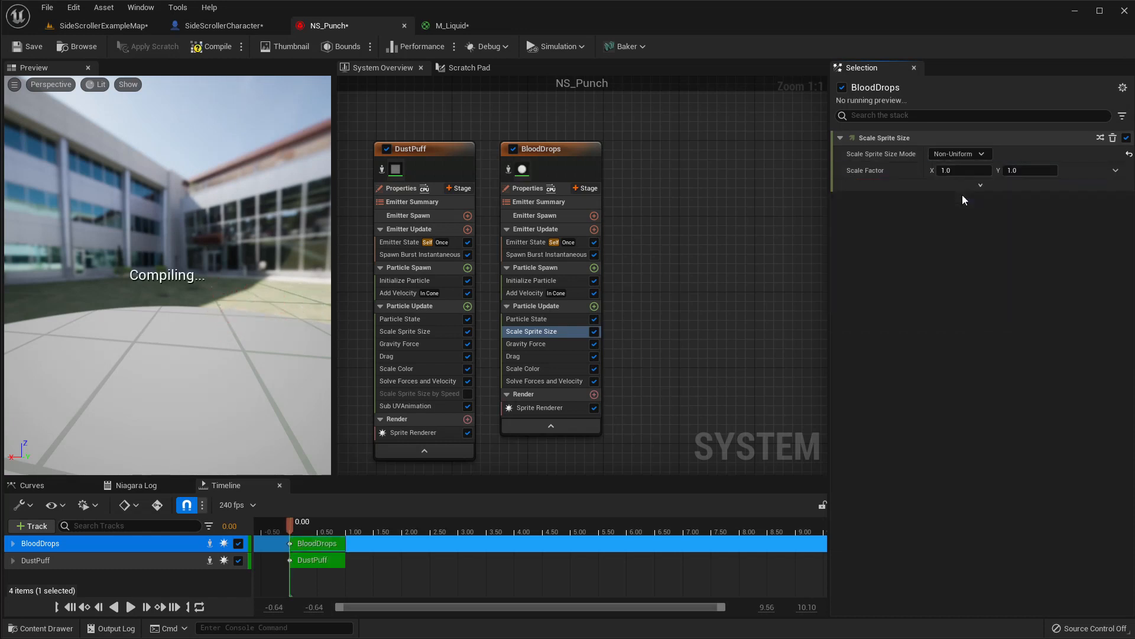
# - Assign a Make Vector 2D input to the Scale Factor and set both X and Y to 1
pyautogui.click(1115, 171)
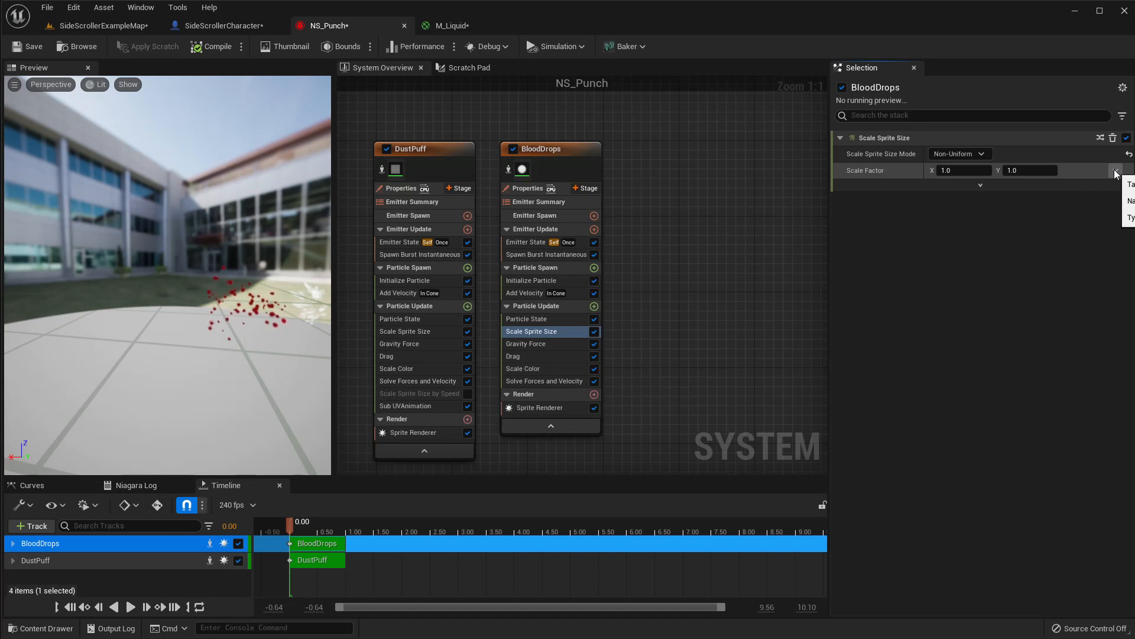
pyautogui.click(1116, 171)
pyautogui.write('make')
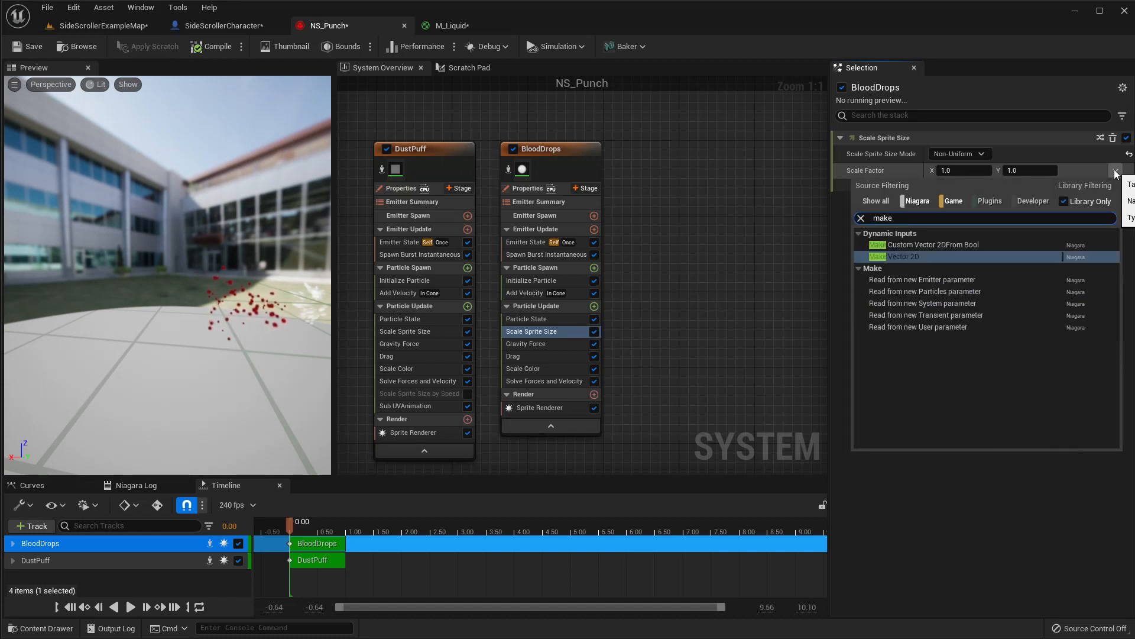
pyautogui.press('Return')
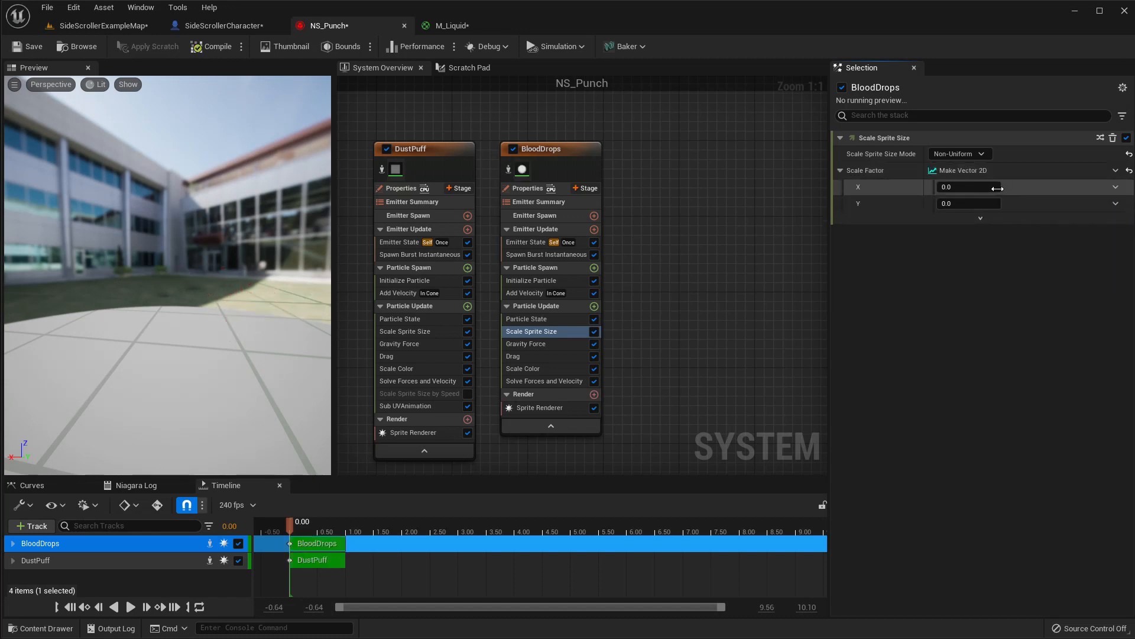
pyautogui.click(997, 187)
pyautogui.write('1')
pyautogui.click(972, 203)
pyautogui.write('1')
pyautogui.press('Return')
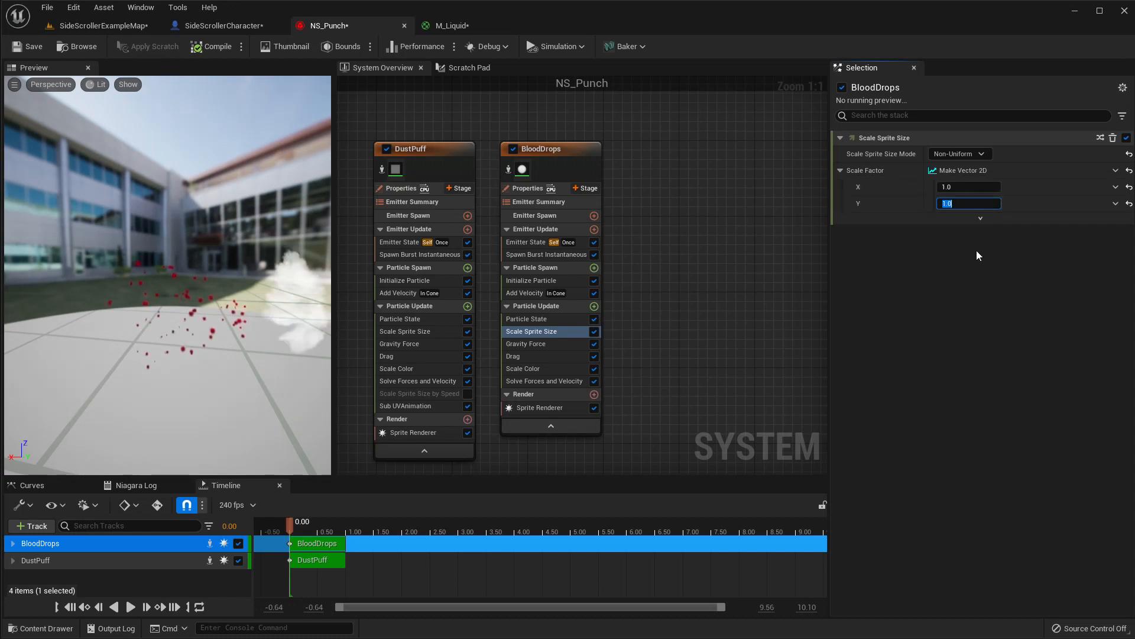
# - Try a Y scale factor of 5 to preview stretched drops, and restore it to 1
pyautogui.write('5')
pyautogui.press('Return')
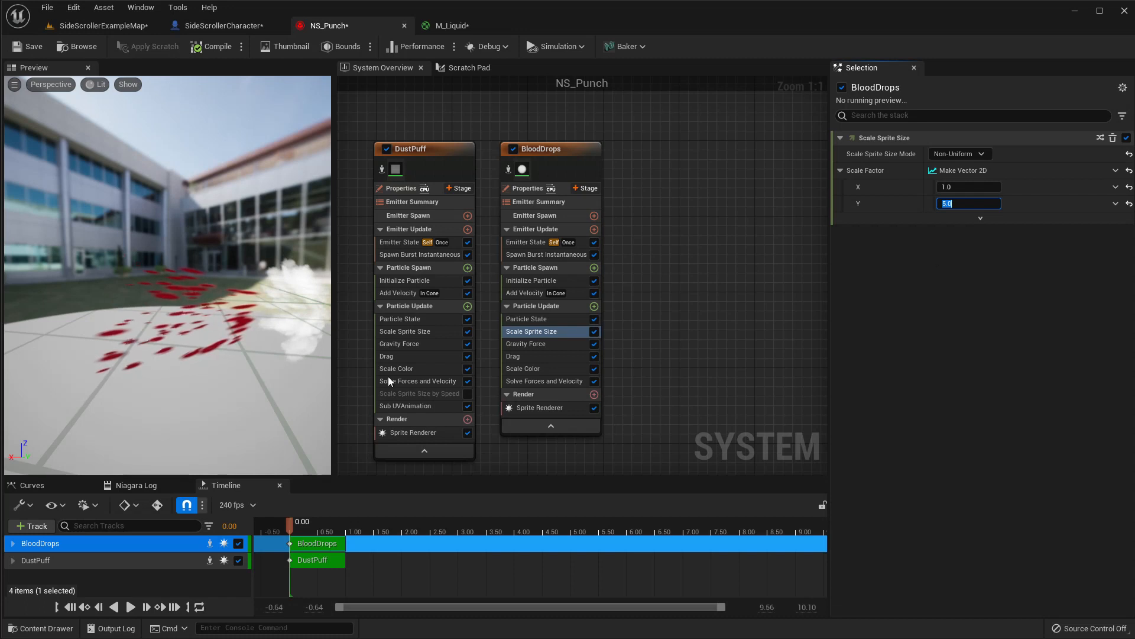
pyautogui.write('1')
pyautogui.press('Return')
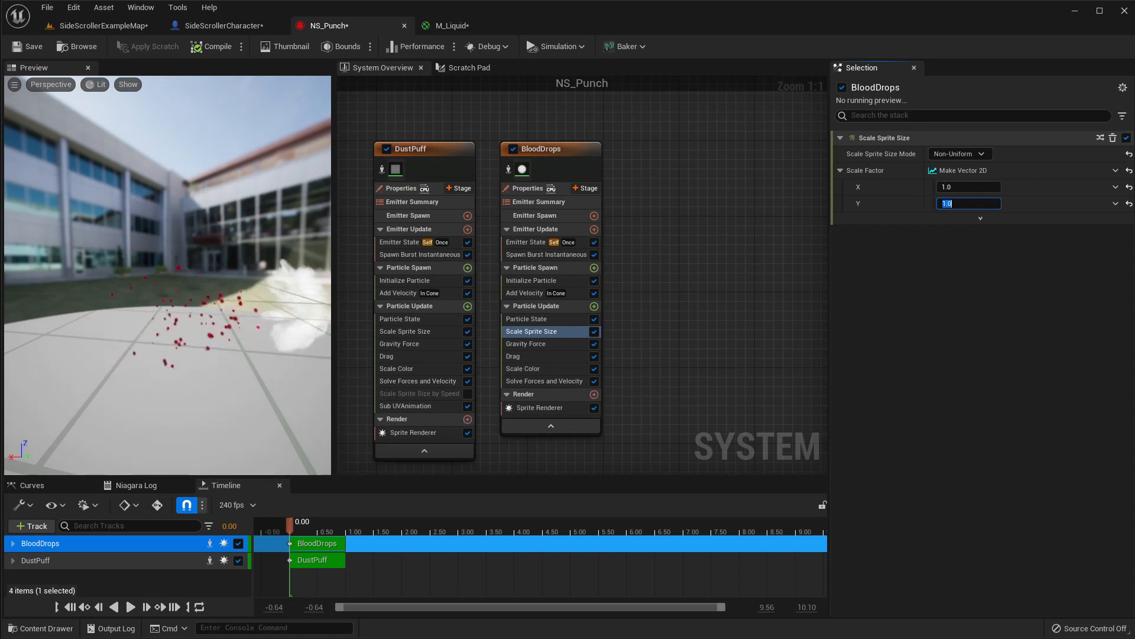
# - Drive the Y component of the BloodDrops Scale Factor with a Float from Curve input
pyautogui.rightClick(1074, 204)
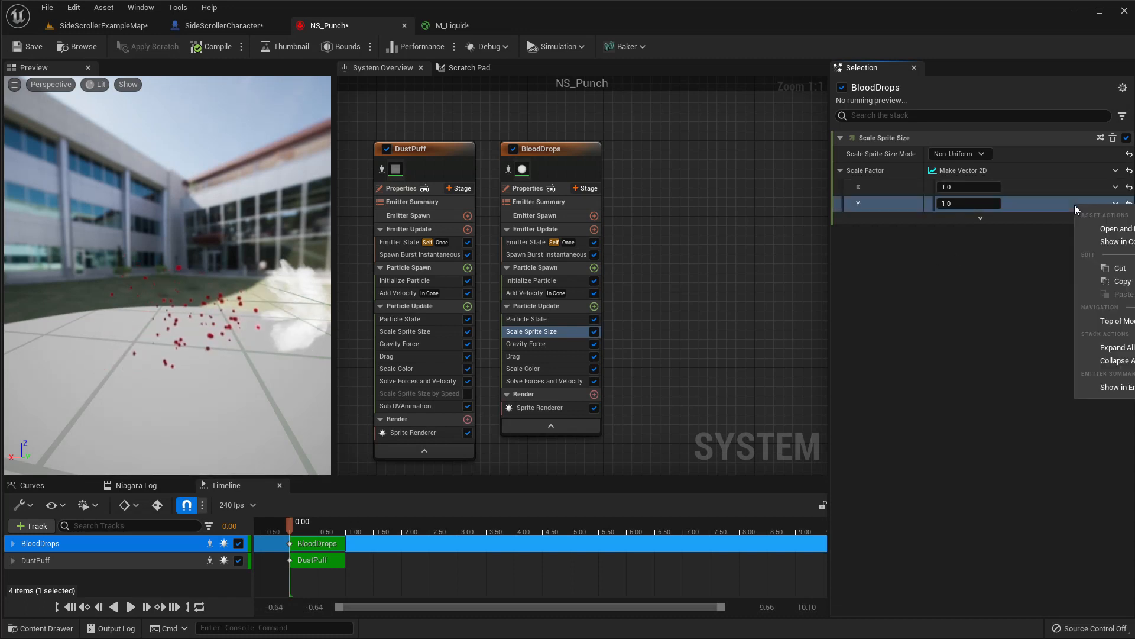
pyautogui.click(1115, 204)
pyautogui.click(1115, 203)
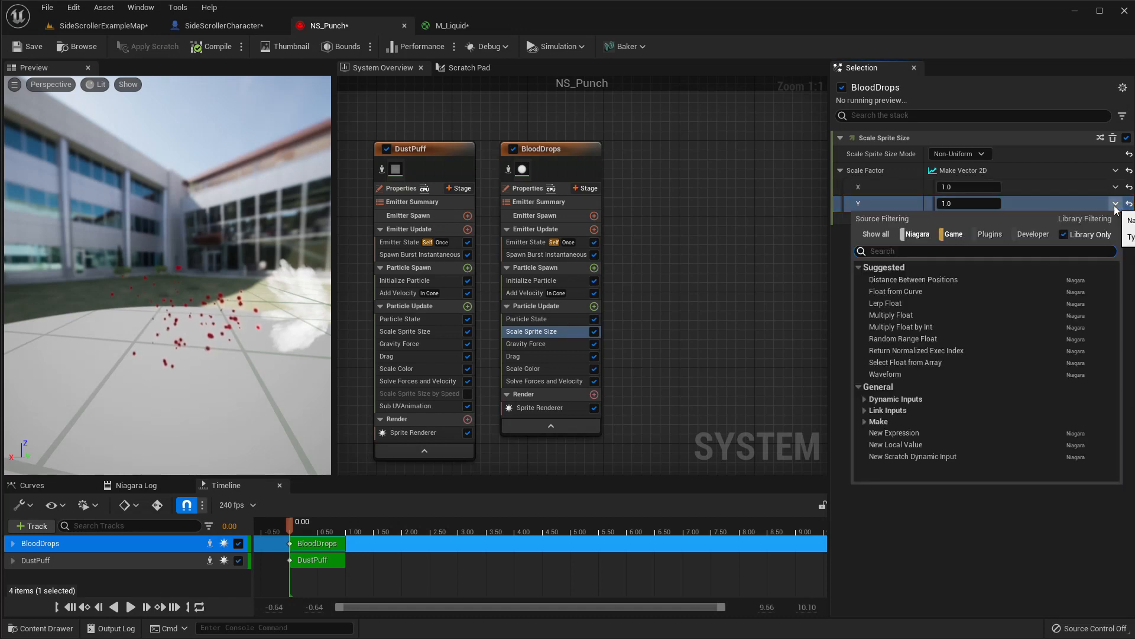
pyautogui.write('curv')
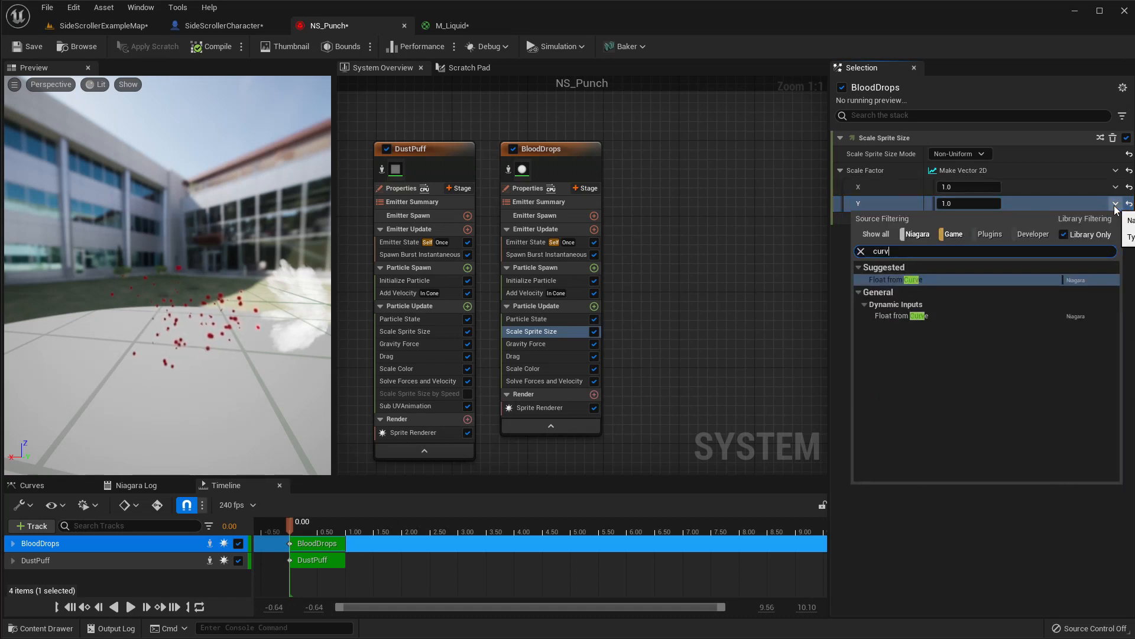
pyautogui.press('Return')
pyautogui.rightClick(1055, 203)
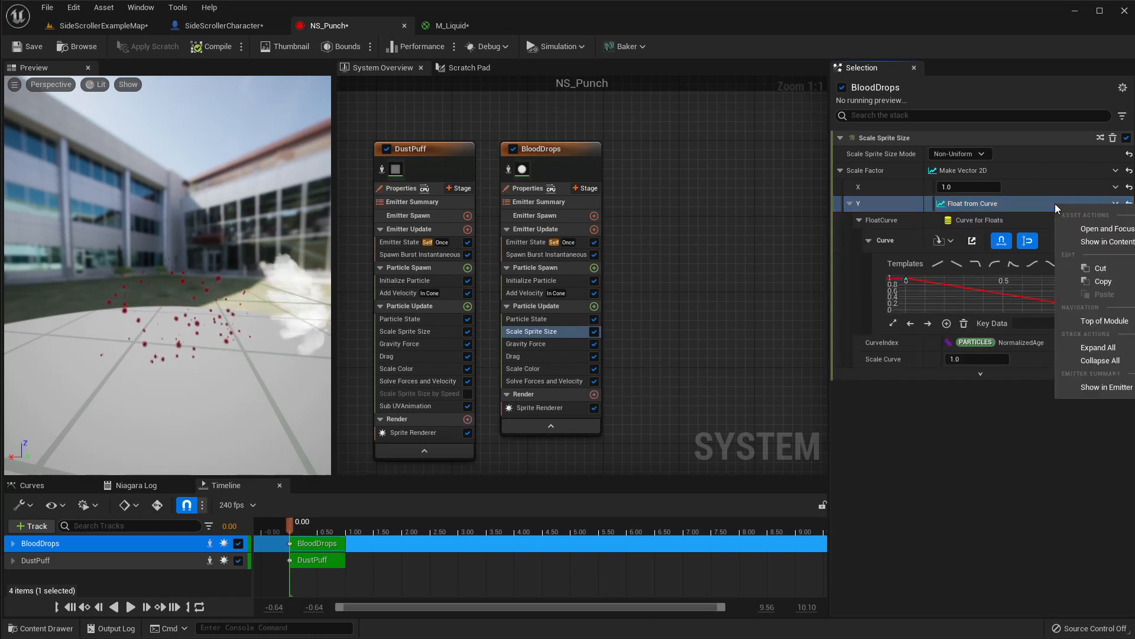
pyautogui.click(889, 448)
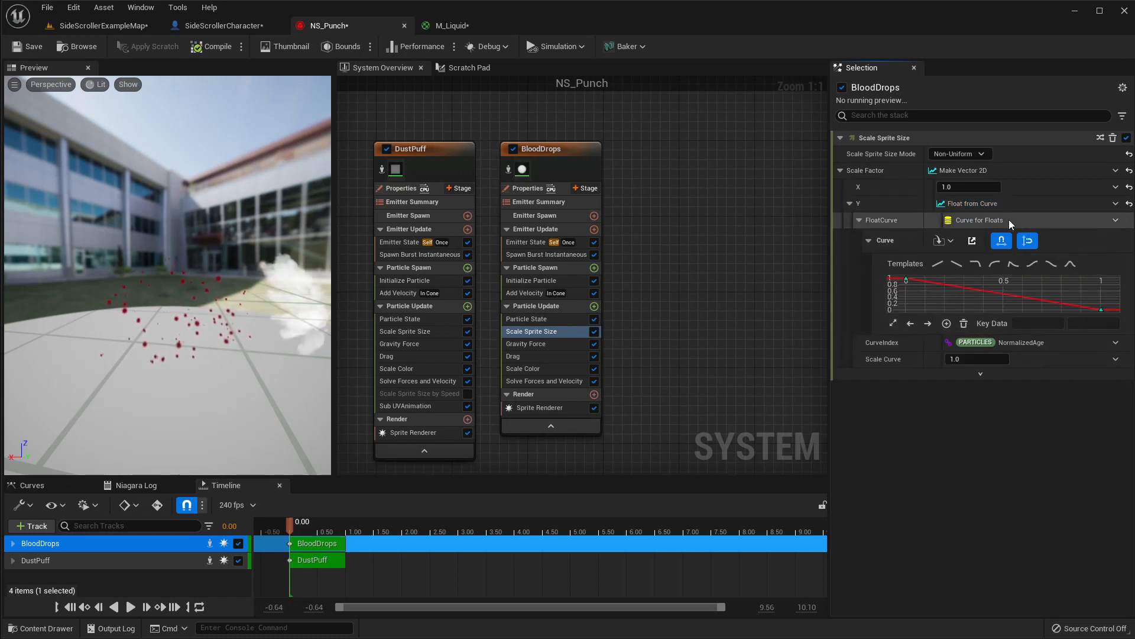
# - Paste the copied sprite scale curve into the FloatCurve of the Y scale factor, fit the curve view and scrub the effect
pyautogui.rightClick(1009, 219)
pyautogui.click(1060, 310)
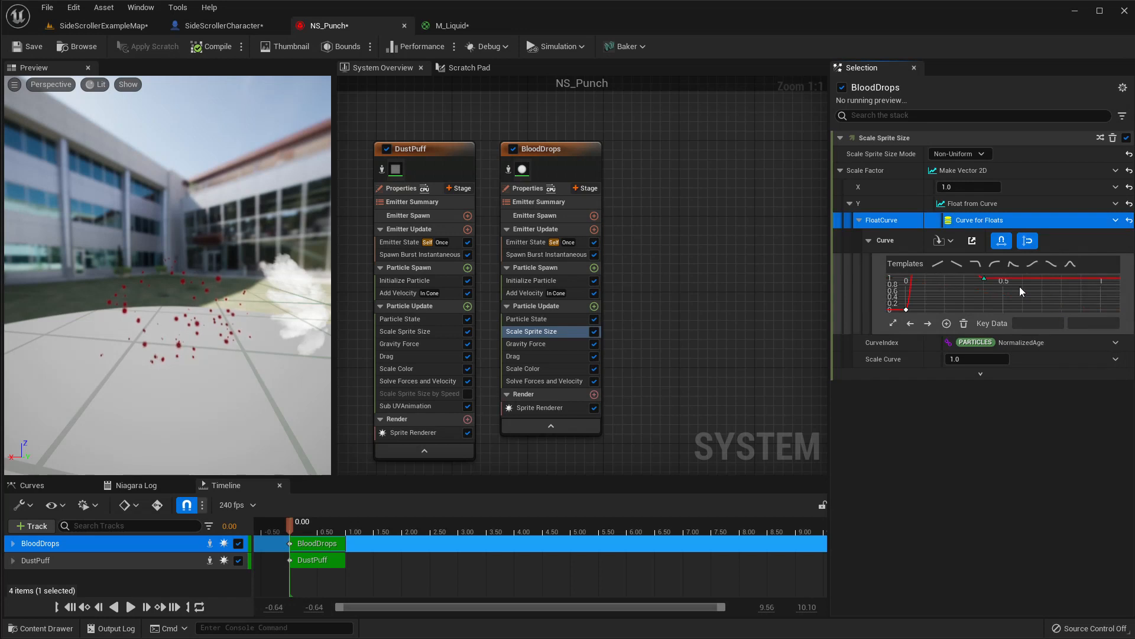
pyautogui.click(894, 323)
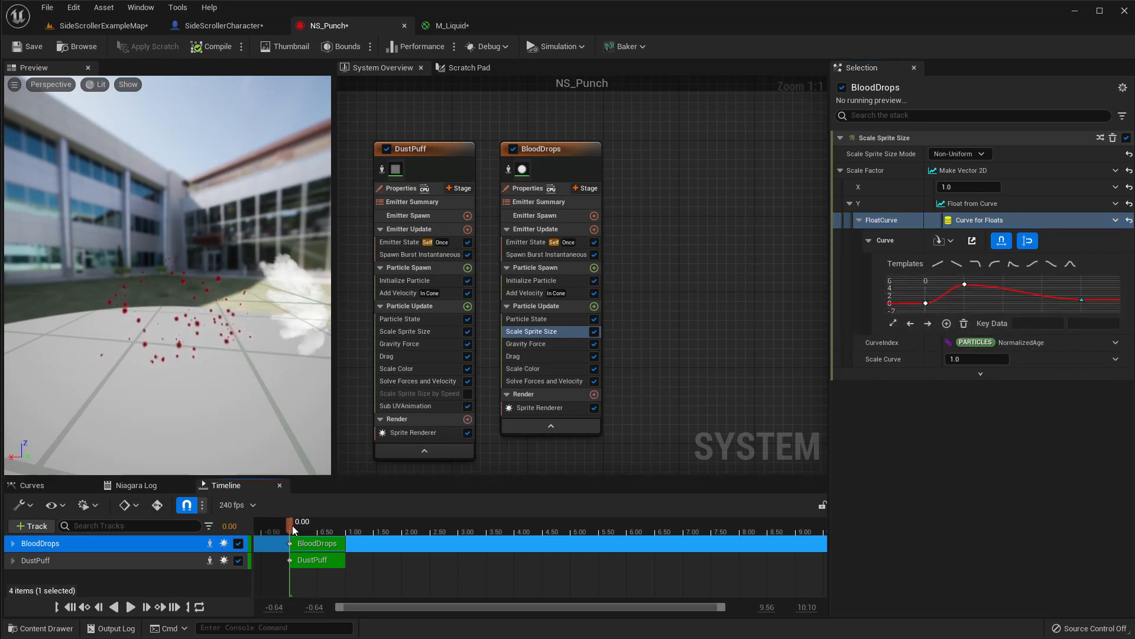
pyautogui.moveTo(292, 525)
pyautogui.mouseDown()
pyautogui.moveTo(357, 519)
pyautogui.moveTo(287, 513)
pyautogui.mouseUp()
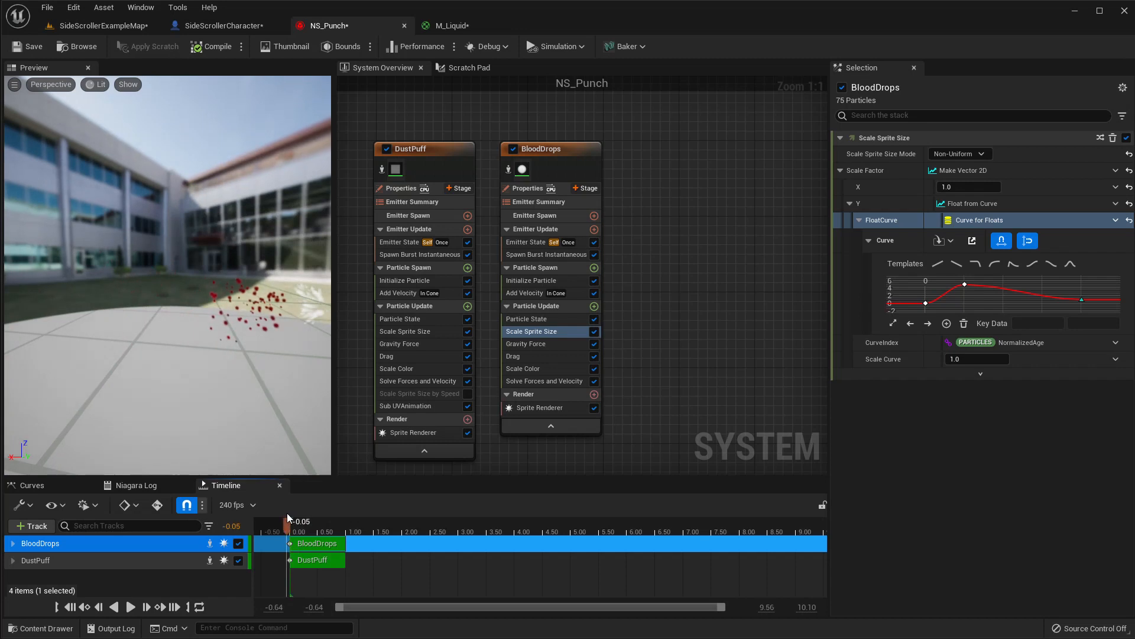
# - Set the Scale Curve multiplier of the Y Float from Curve to 5 and scrub the timeline to preview the stretched drops
pyautogui.click(964, 359)
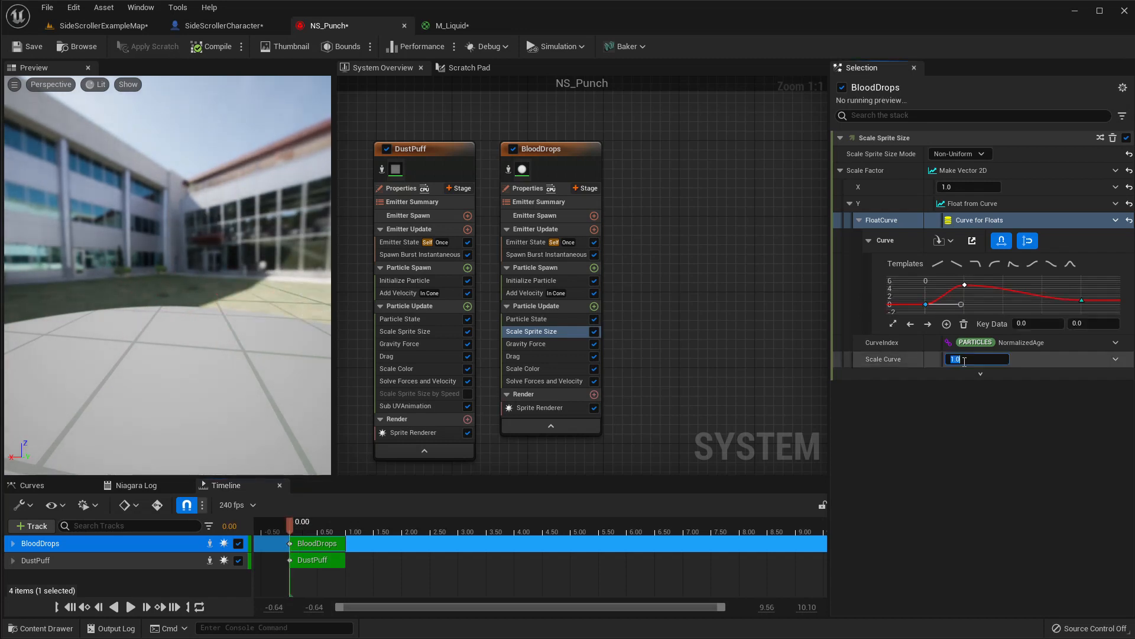
pyautogui.click(1000, 401)
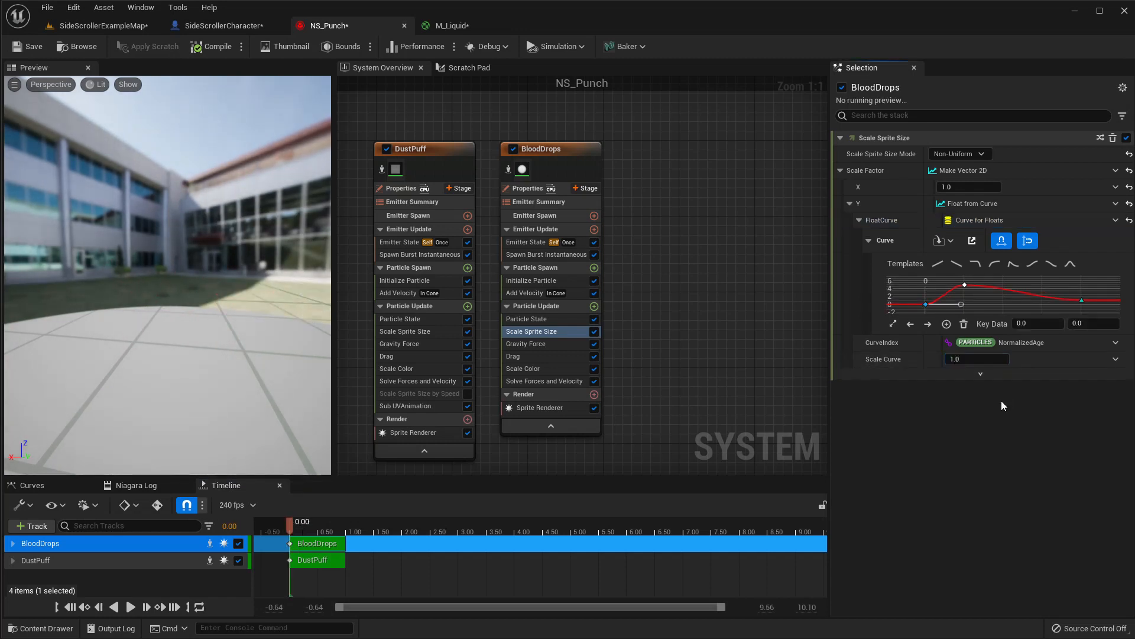
pyautogui.click(984, 359)
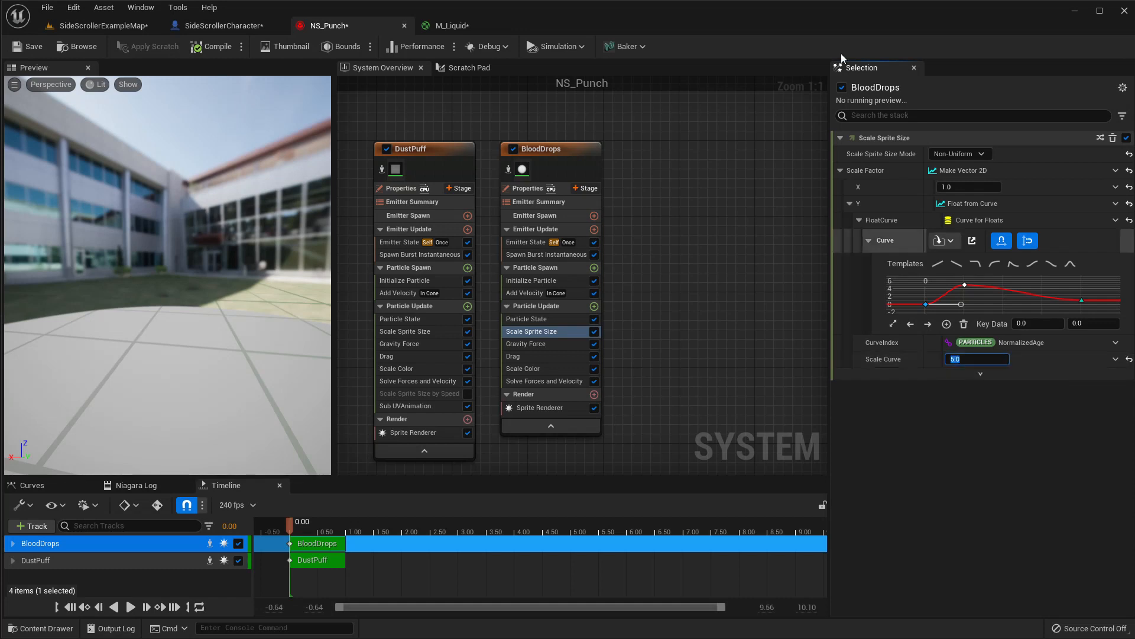
pyautogui.moveTo(357, 527); pyautogui.dragTo(299, 521)
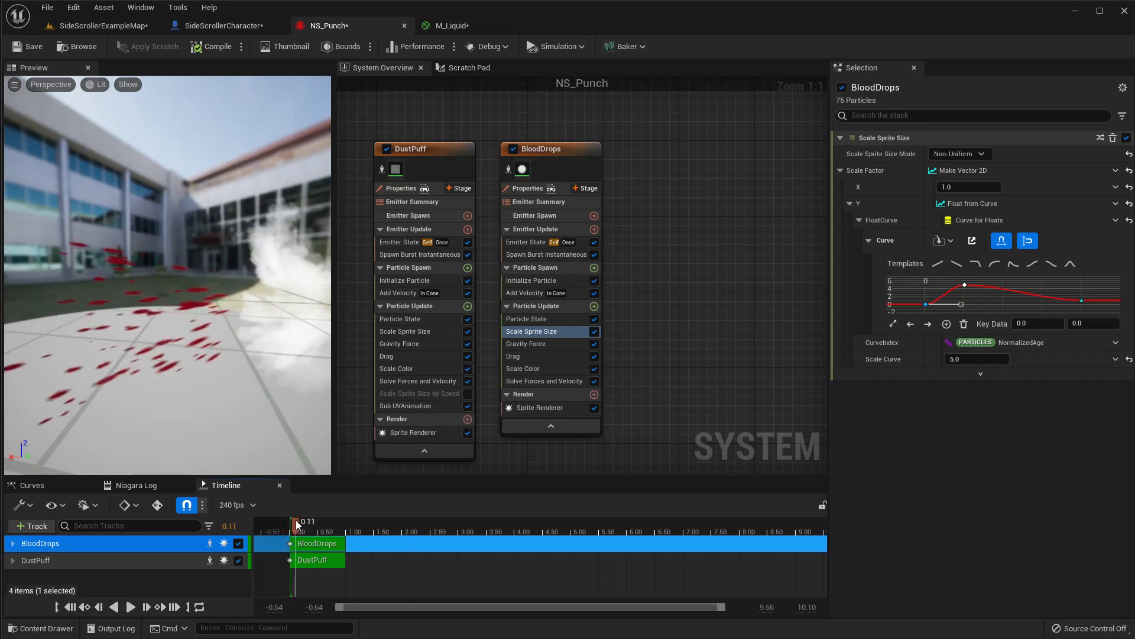
pyautogui.scroll(-5, 84, 294)
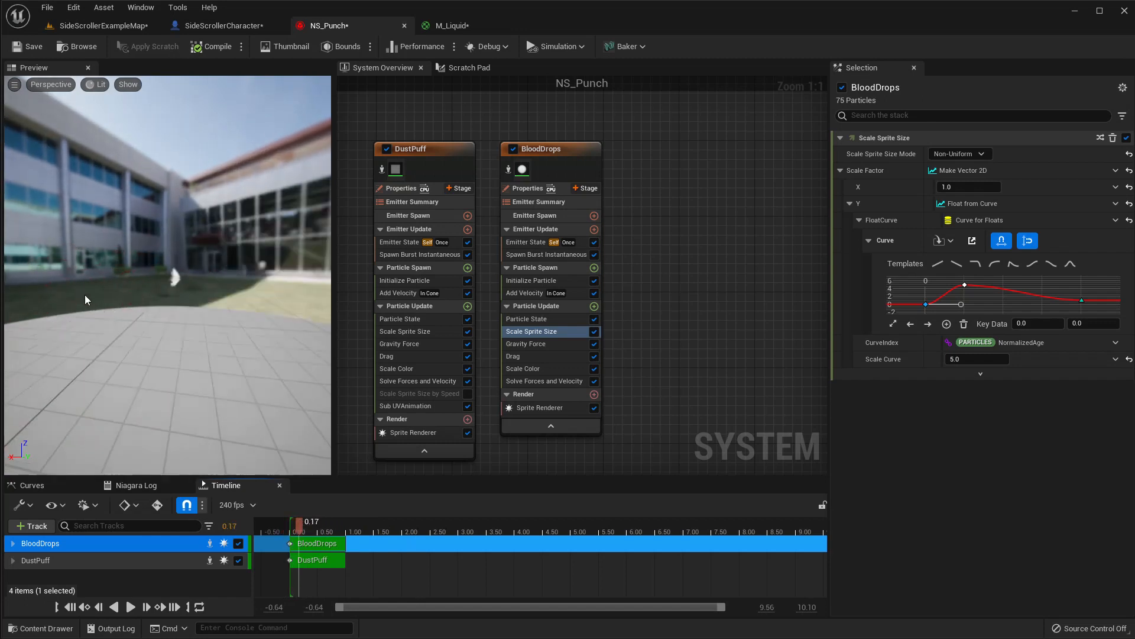
pyautogui.moveTo(132, 314); pyautogui.dragTo(164, 320, button='middle')
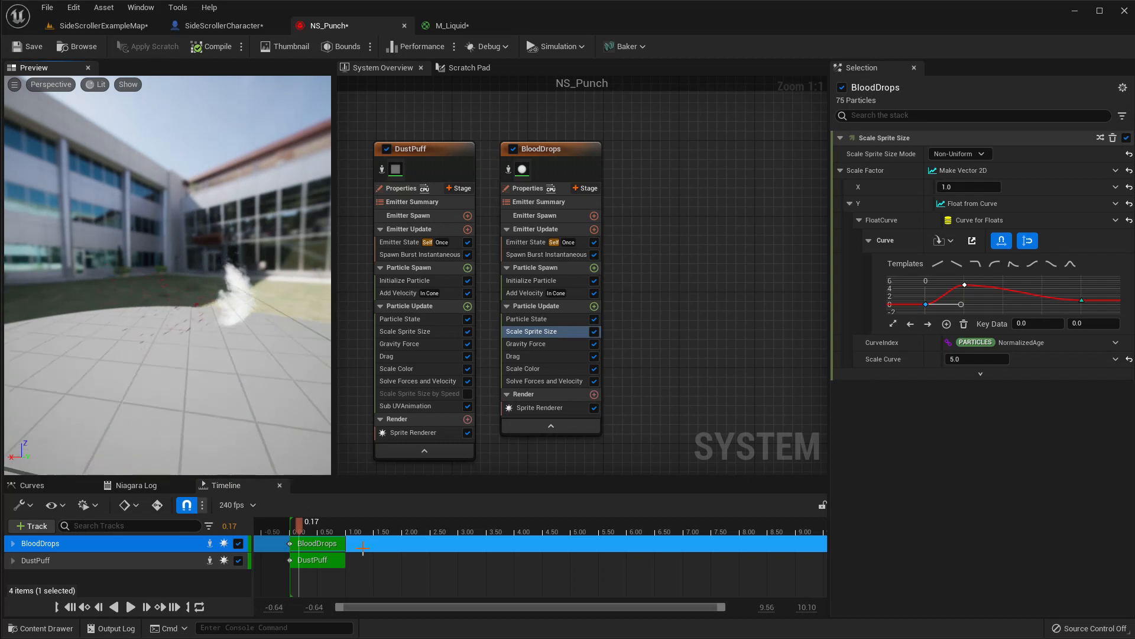
pyautogui.click(309, 527)
pyautogui.moveTo(309, 531)
pyautogui.mouseDown()
pyautogui.moveTo(335, 530)
pyautogui.moveTo(303, 523)
pyautogui.mouseUp()
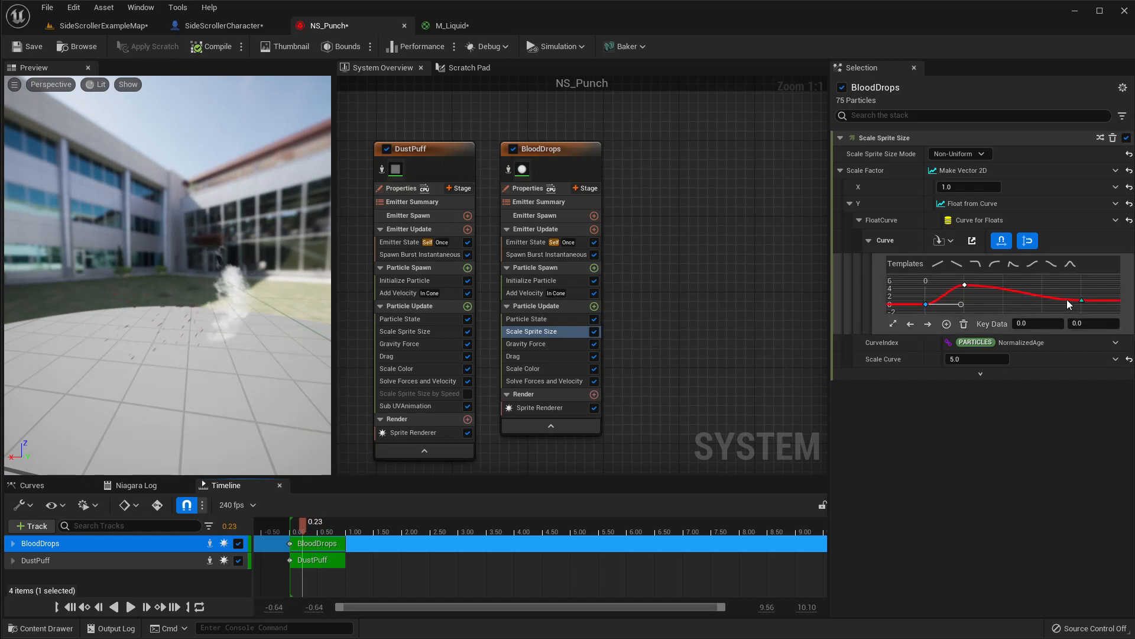
# - Set the time of the Y scale curve's peak key to 0.05
pyautogui.click(1081, 300)
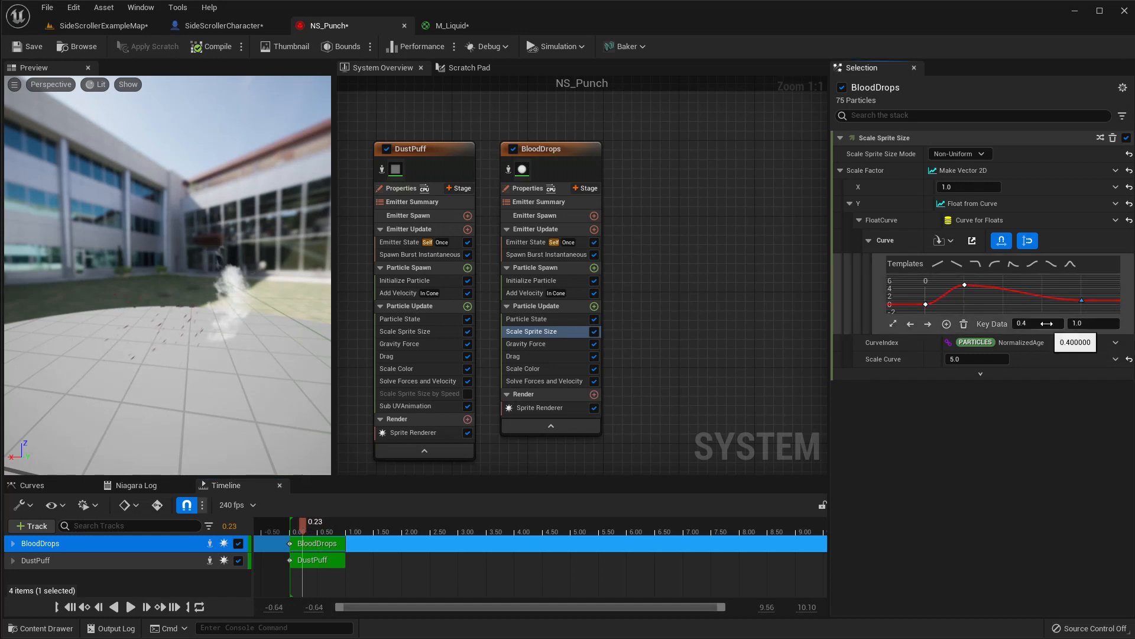
pyautogui.scroll(-2, 1035, 298)
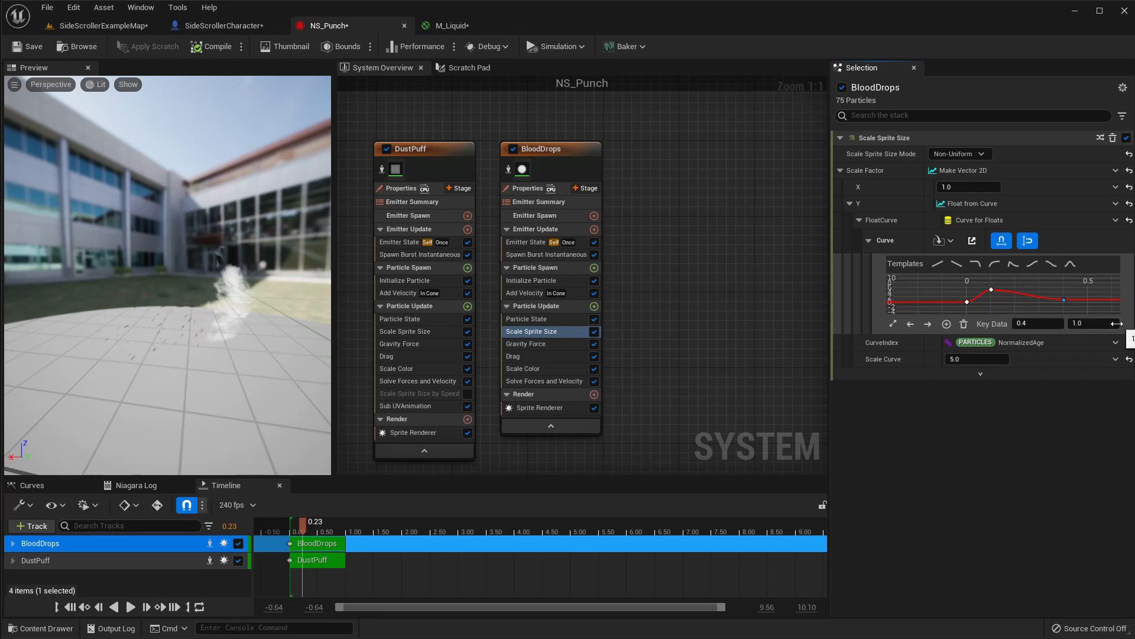
pyautogui.scroll(3, 970, 309)
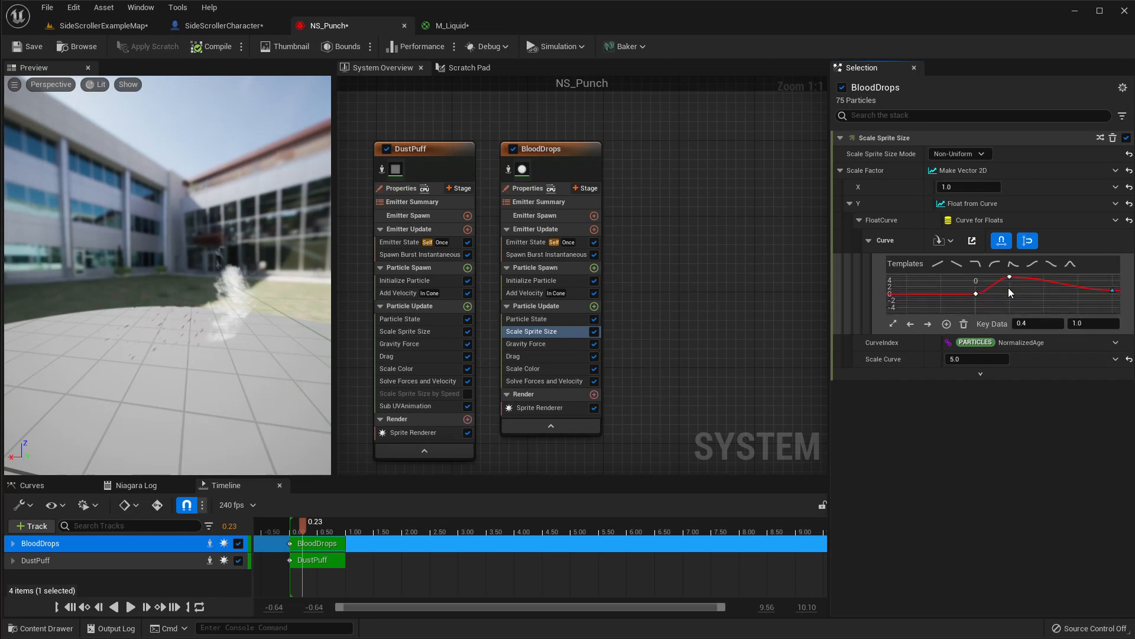
pyautogui.moveTo(316, 532)
pyautogui.mouseDown()
pyautogui.moveTo(329, 527)
pyautogui.moveTo(302, 519)
pyautogui.mouseUp()
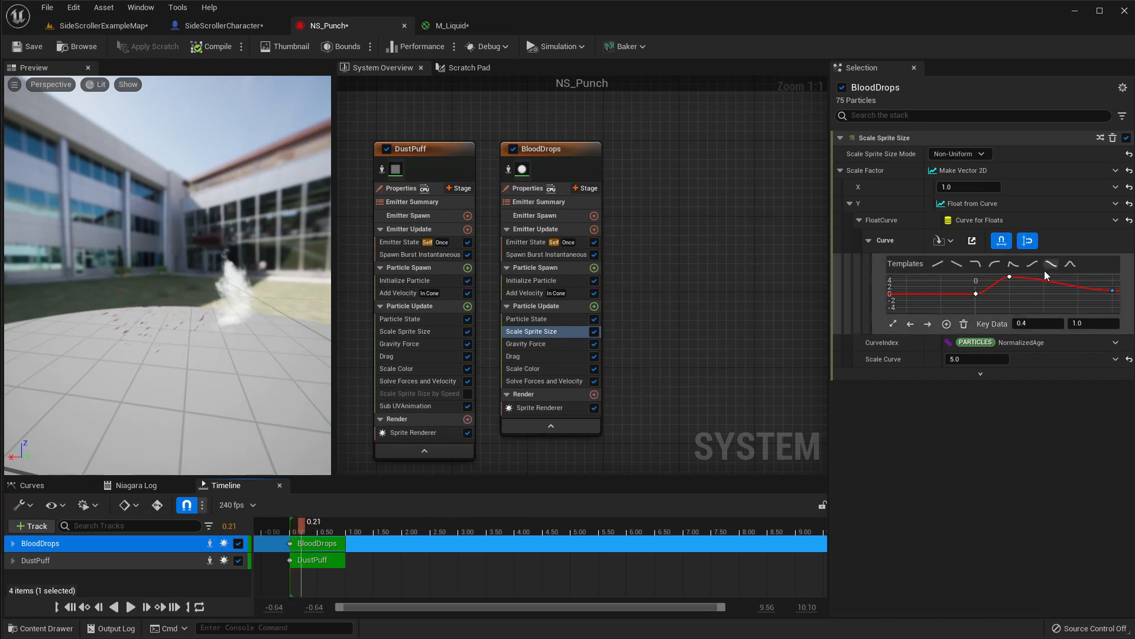
pyautogui.click(1010, 278)
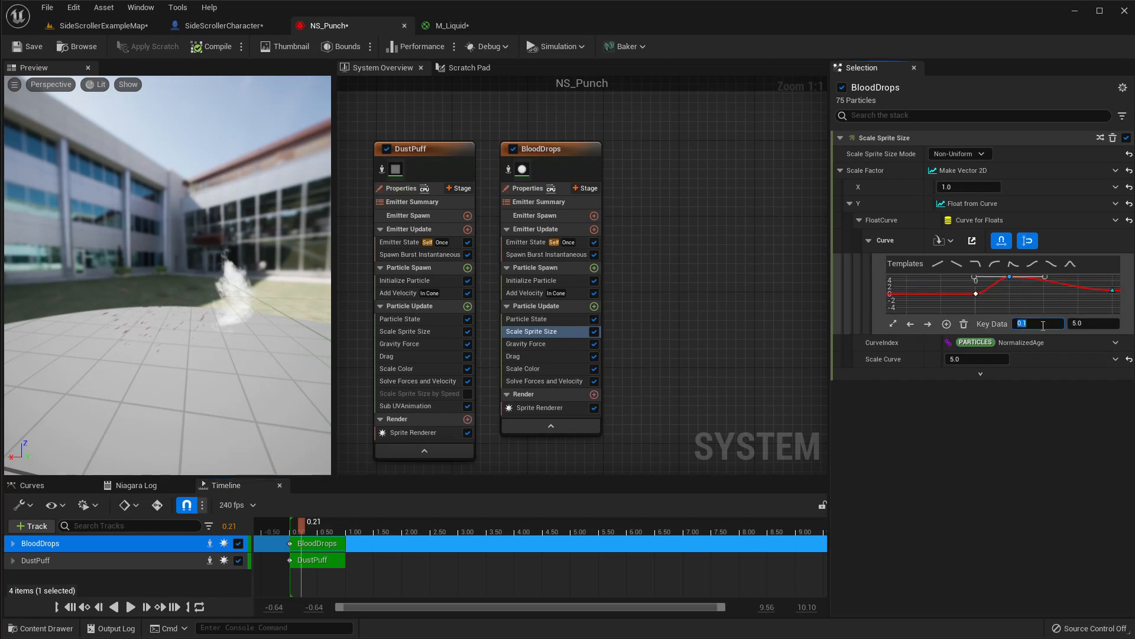
pyautogui.write('5')
pyautogui.press('Return')
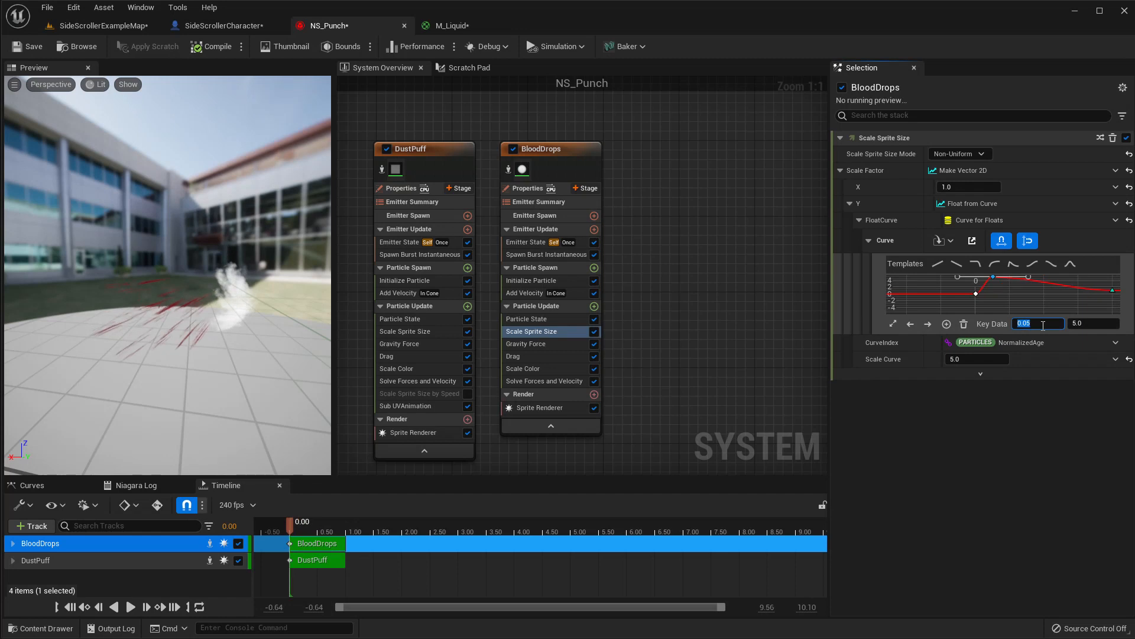
# - Set the time of the Y scale curve's last key to 0.2 and scrub the timeline to preview the burst
pyautogui.click(1113, 291)
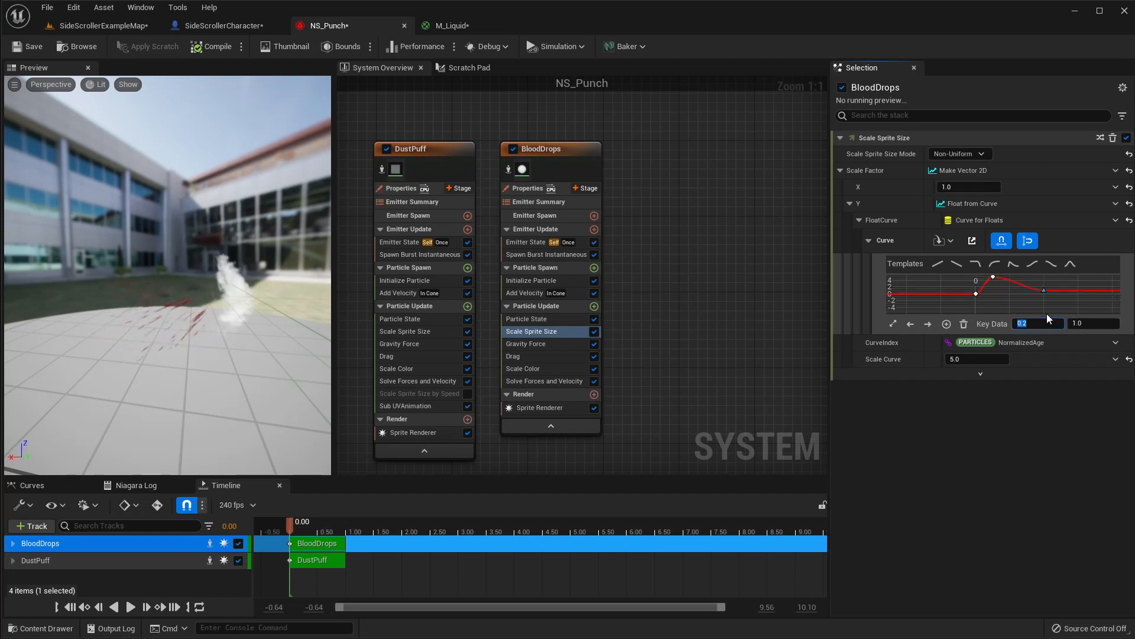
pyautogui.press('Return')
pyautogui.moveTo(285, 522)
pyautogui.mouseDown()
pyautogui.moveTo(318, 523)
pyautogui.moveTo(285, 522)
pyautogui.moveTo(314, 516)
pyautogui.moveTo(286, 512)
pyautogui.moveTo(300, 509)
pyautogui.mouseUp()
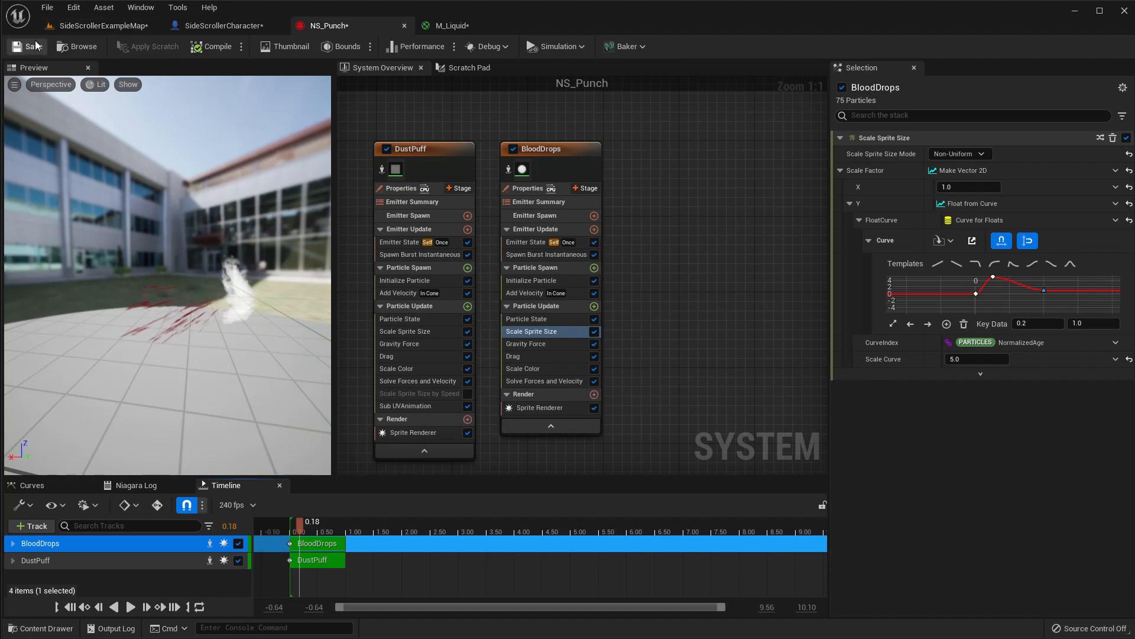
# - Play the SideScrollerExampleMap level full screen and punch the enemies on both sides to test the blood effect
pyautogui.click(65, 26)
pyautogui.press('F11')
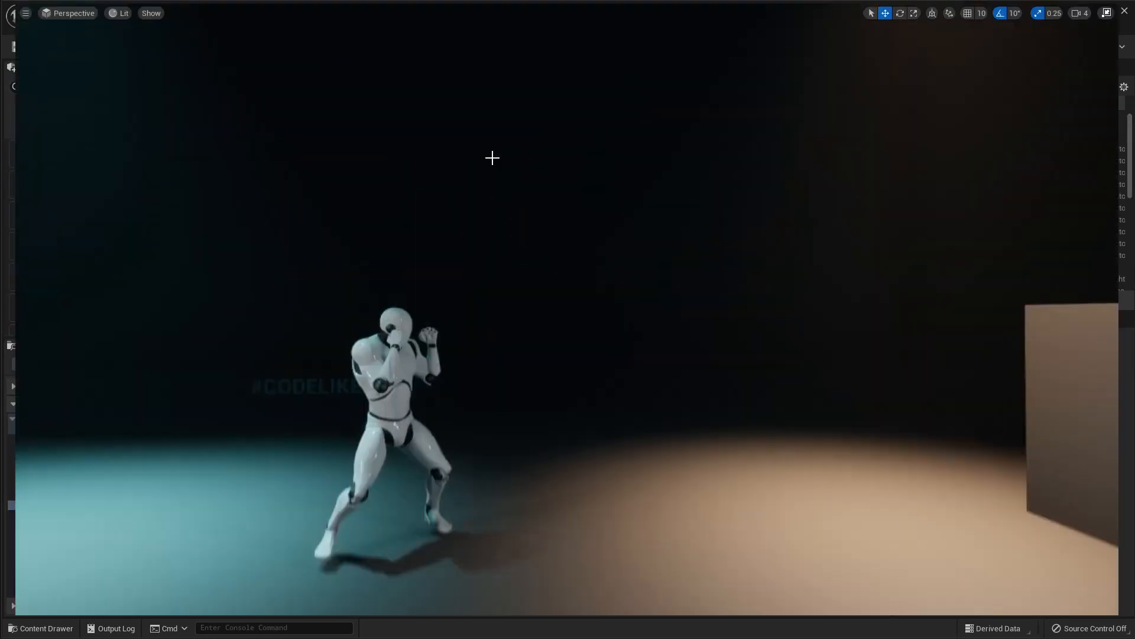
pyautogui.hotkey('alt', 'p')
pyautogui.press('a')
pyautogui.press('a')
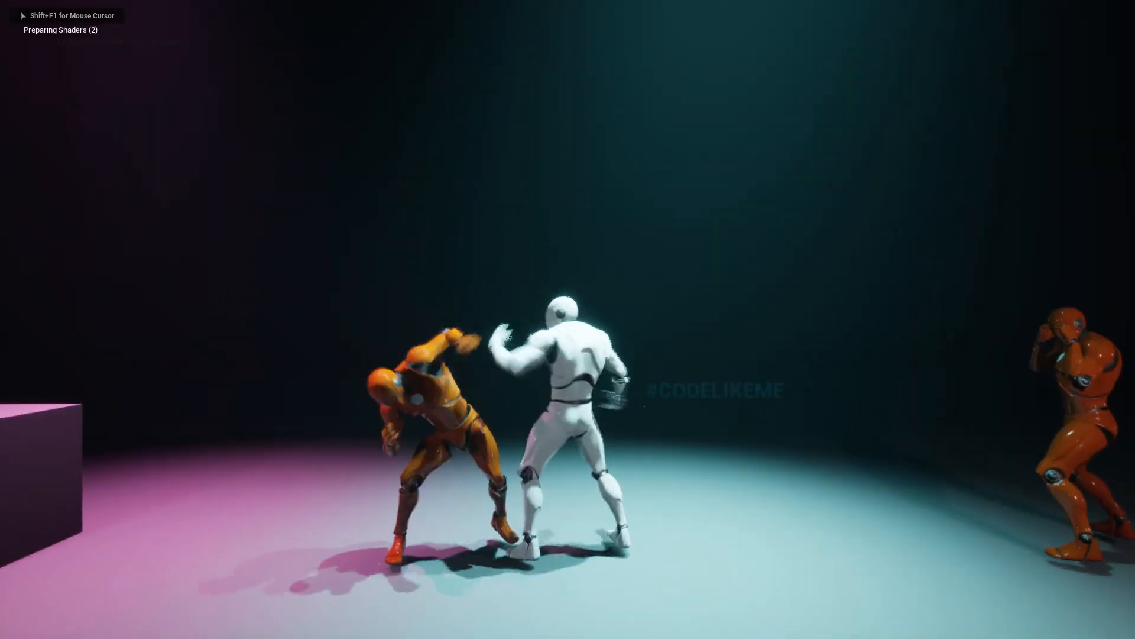
pyautogui.press('f')
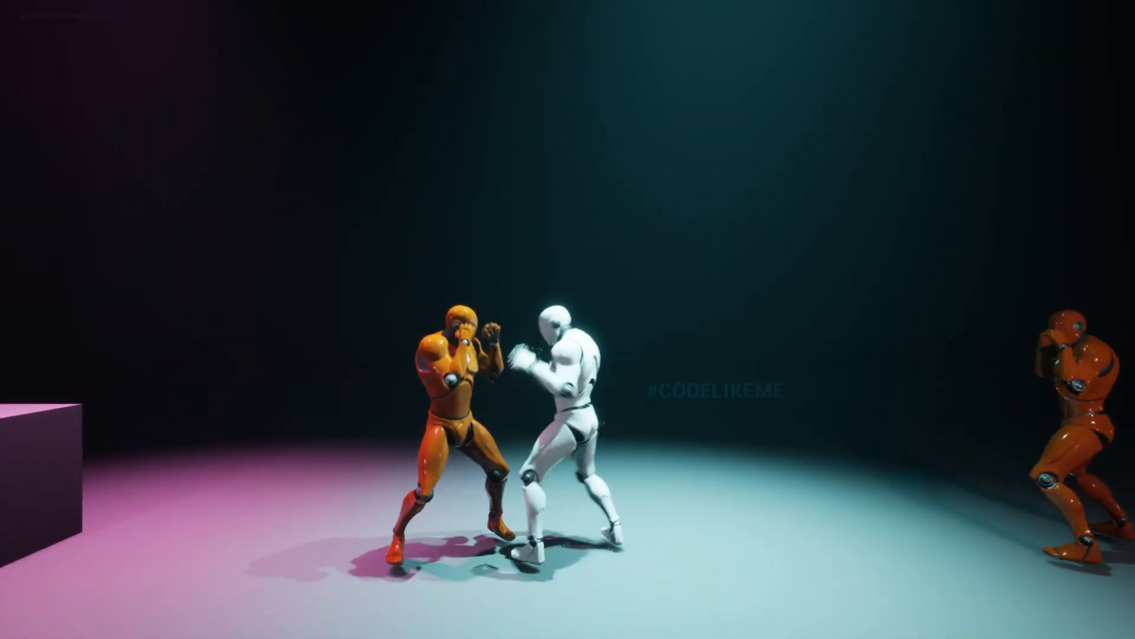
pyautogui.press('f')
pyautogui.press('d')
pyautogui.press('f')
pyautogui.press('f')
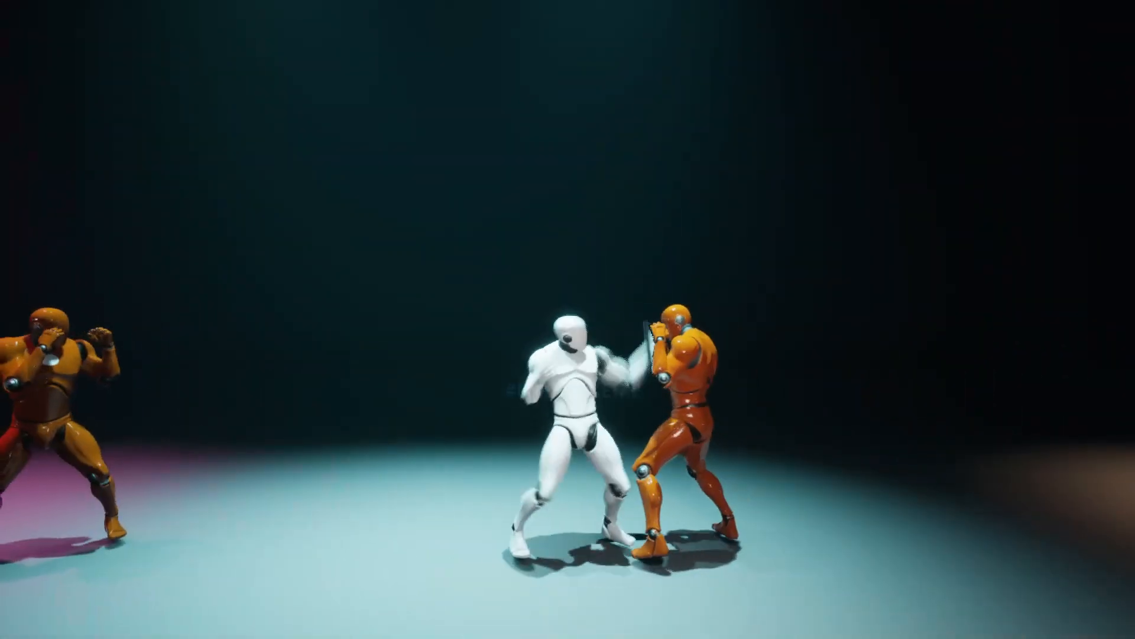